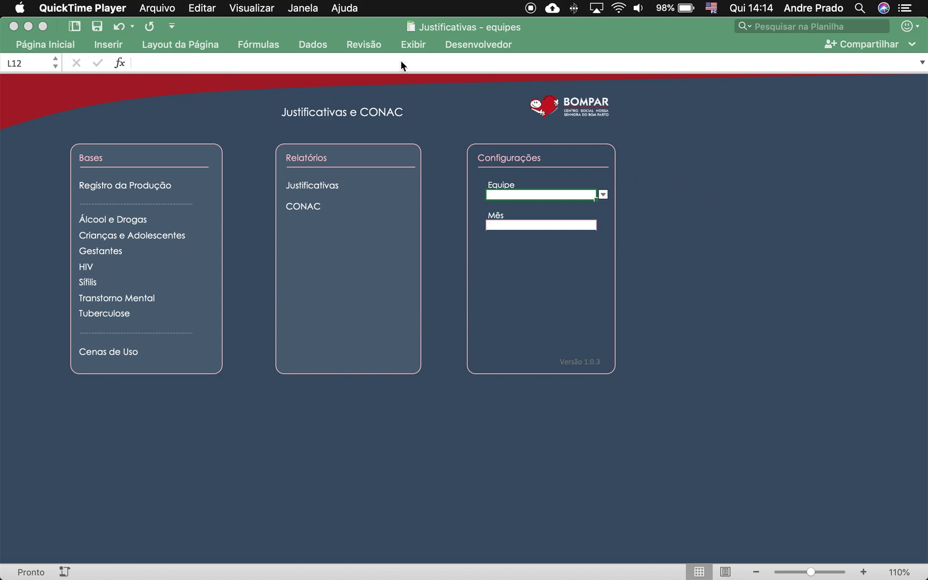
Step: Close the open workbook and reopen "Justificativas - equipes.xlsm" with macros enabled
left_click(14, 26)
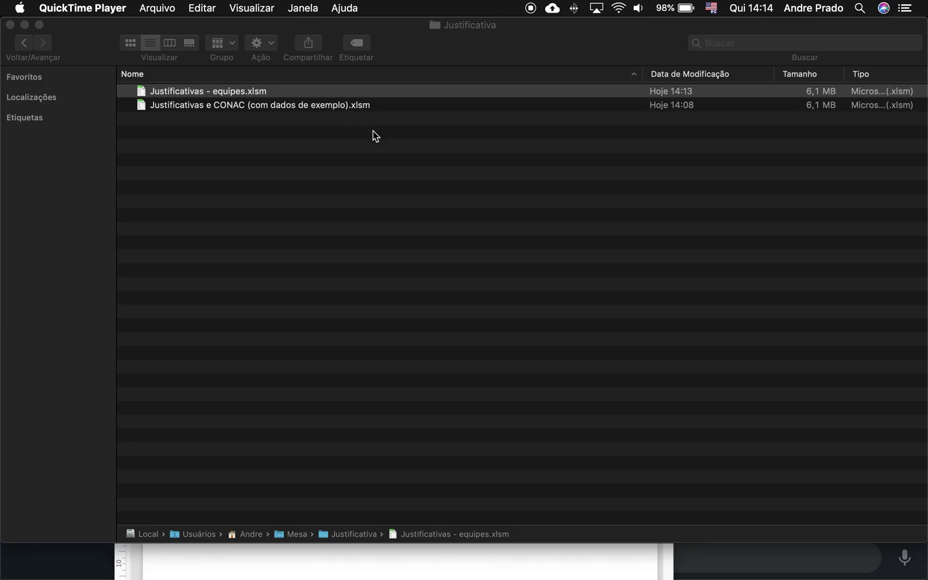
double_click(237, 92)
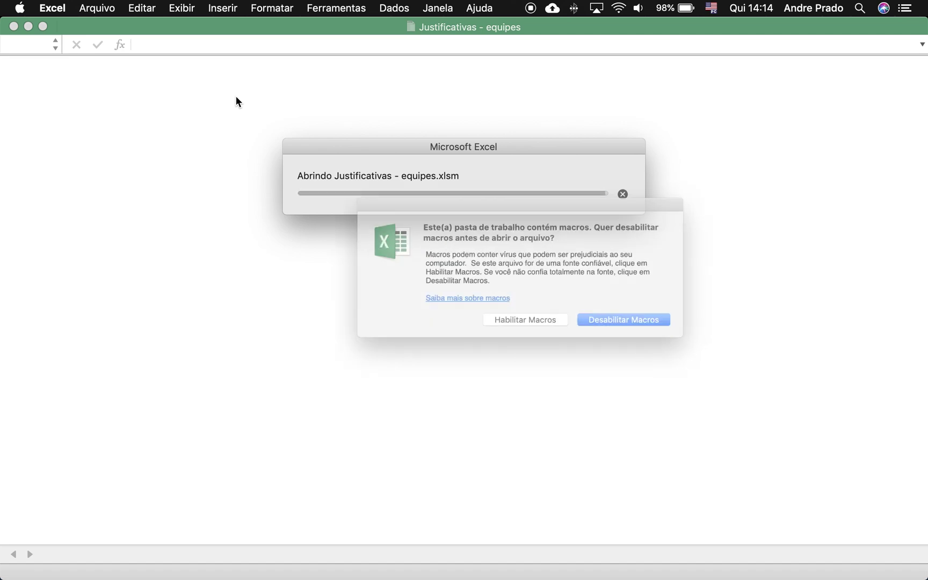
left_click(512, 326)
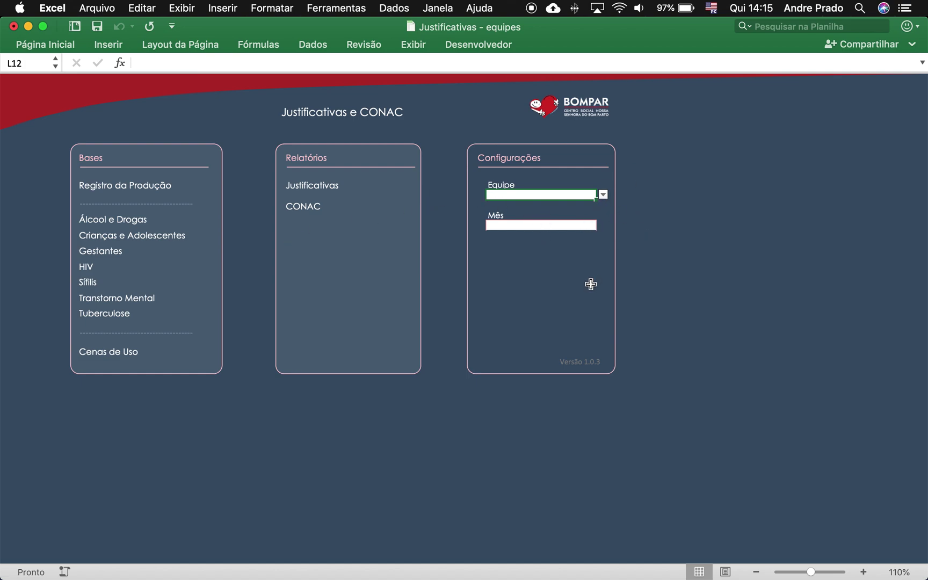
Step: Set the configuration's Equipe to BELÉM and its Mês to out/2020
left_click(605, 195)
left_click(572, 208)
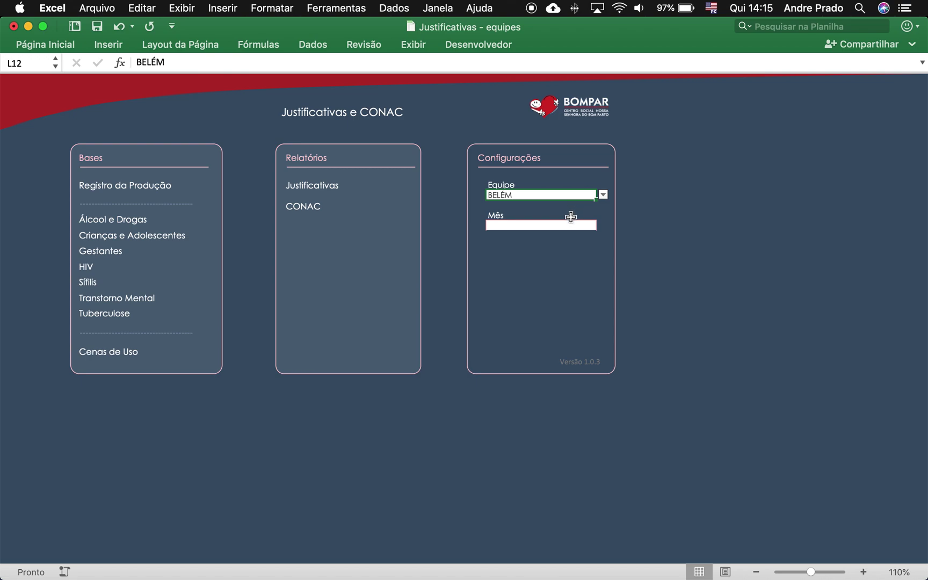
left_click(567, 225)
left_click(603, 225)
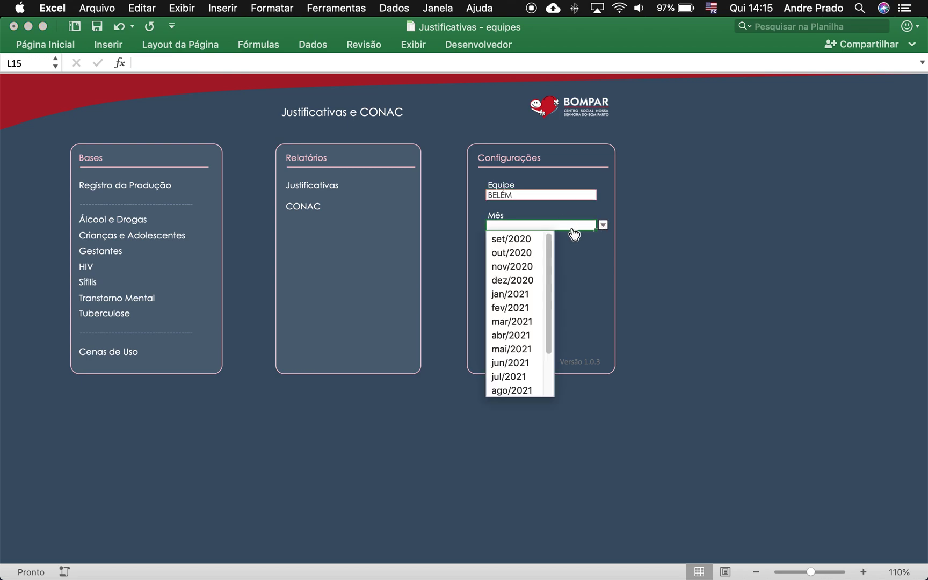
left_click(525, 258)
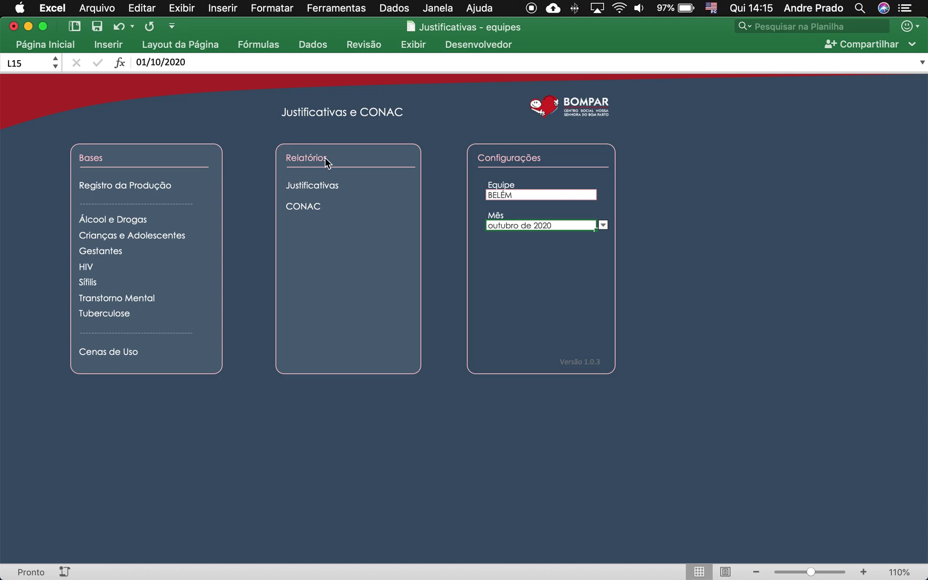
Step: Look through the Registro da Produção, Crianças e Adolescentes, Tuberculose, Justificativas and CONAC sheets, returning to the home sheet each time
left_click(145, 188)
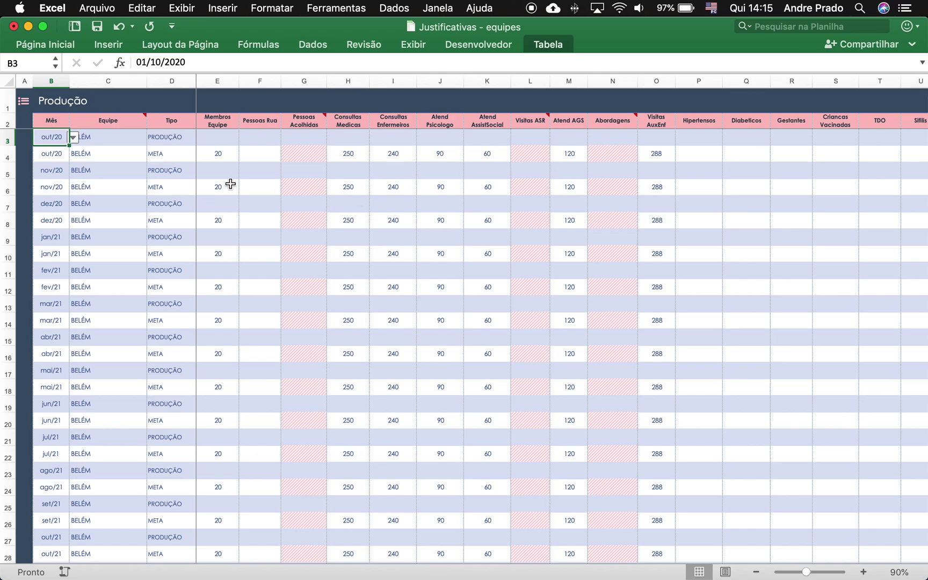
left_click(24, 103)
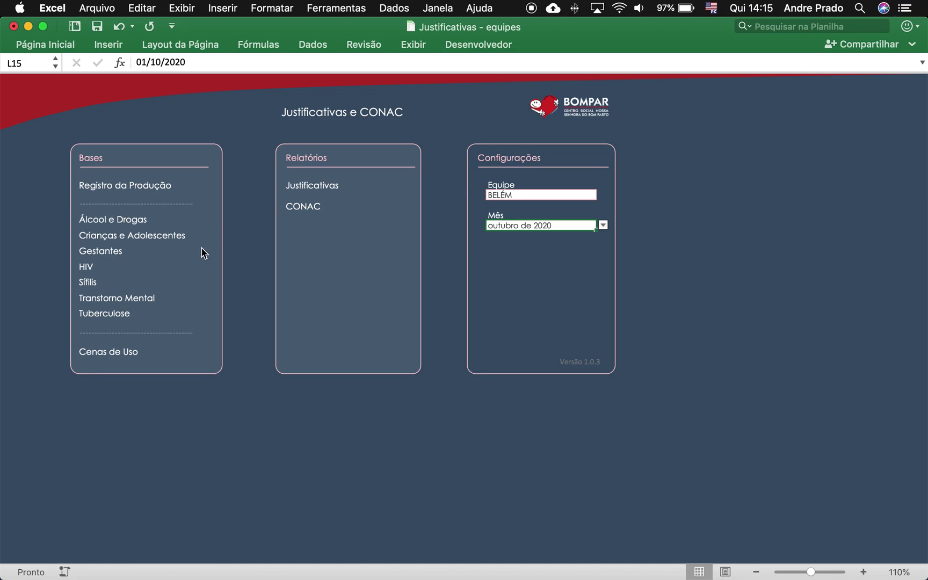
left_click(145, 241)
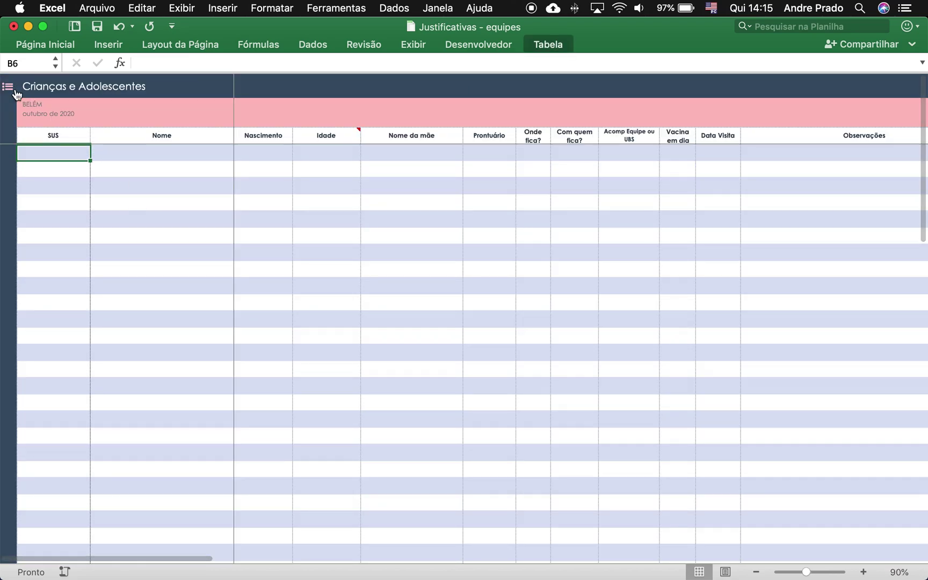
left_click(15, 94)
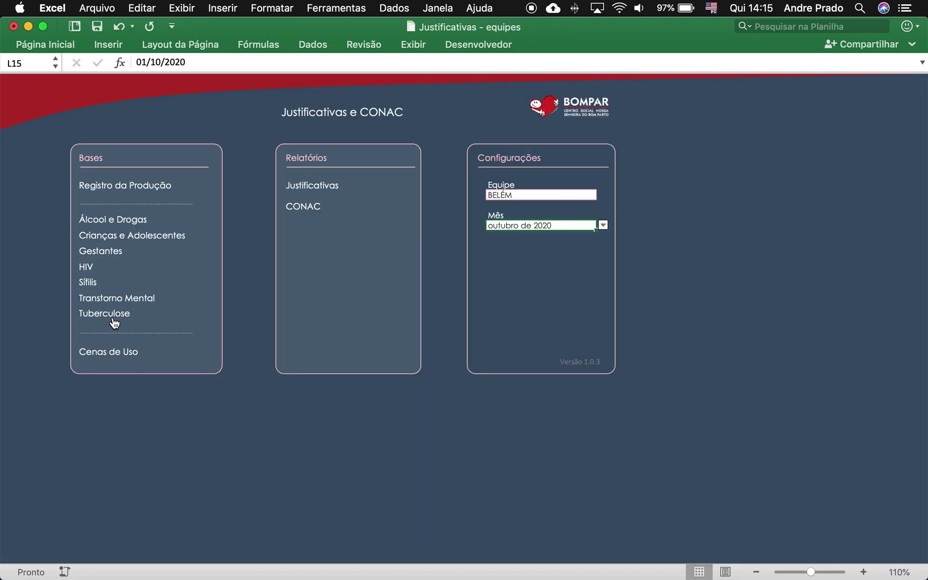
left_click(113, 318)
left_click(15, 95)
left_click(315, 188)
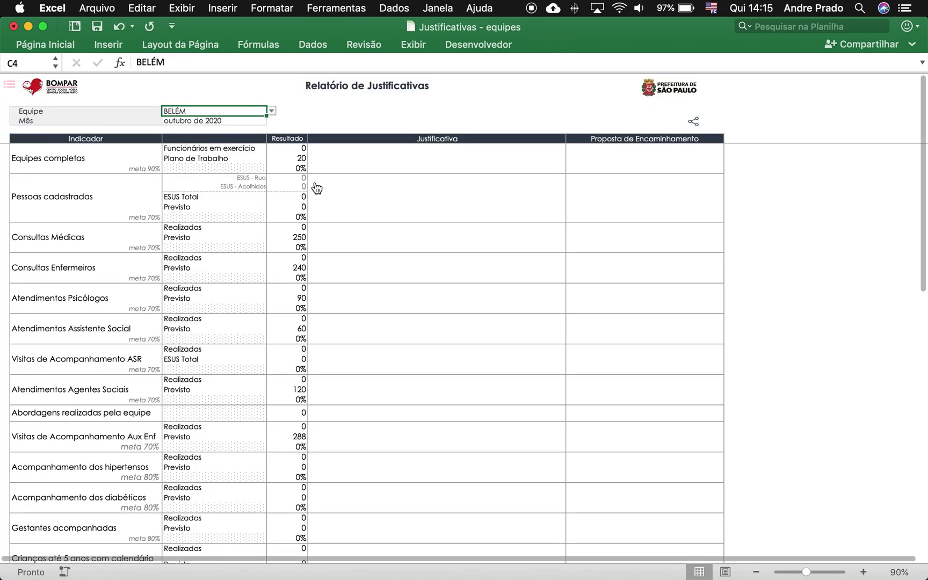
left_click(25, 91)
left_click(290, 209)
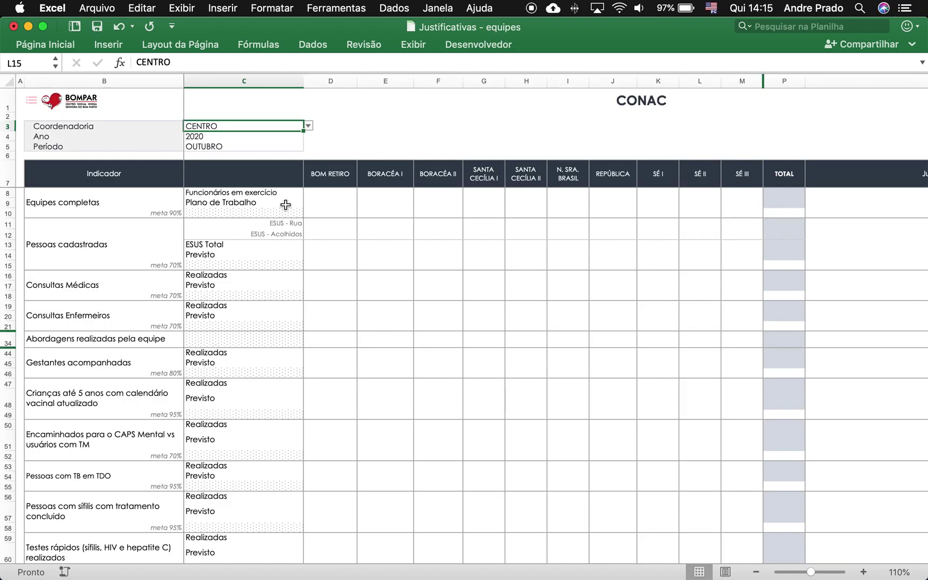
left_click(31, 100)
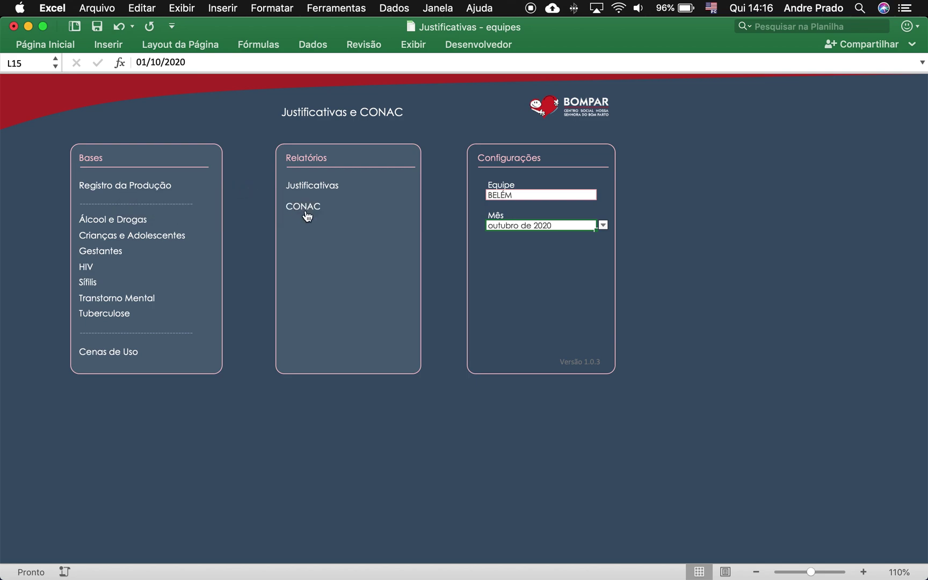
Step: Open Registro da Produção and examine the month, team and type entries of the two October 2020 rows
left_click(132, 187)
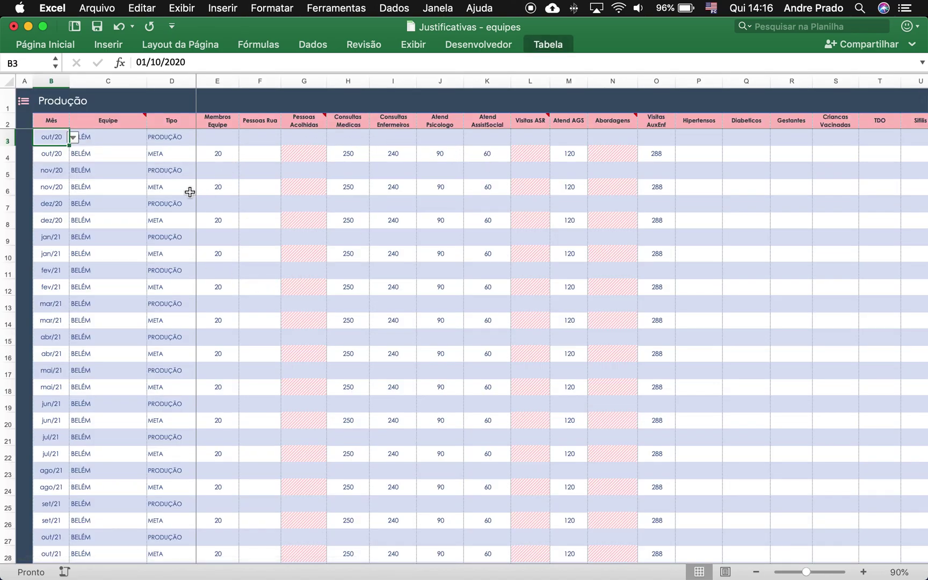
left_click(118, 186)
left_click(106, 155)
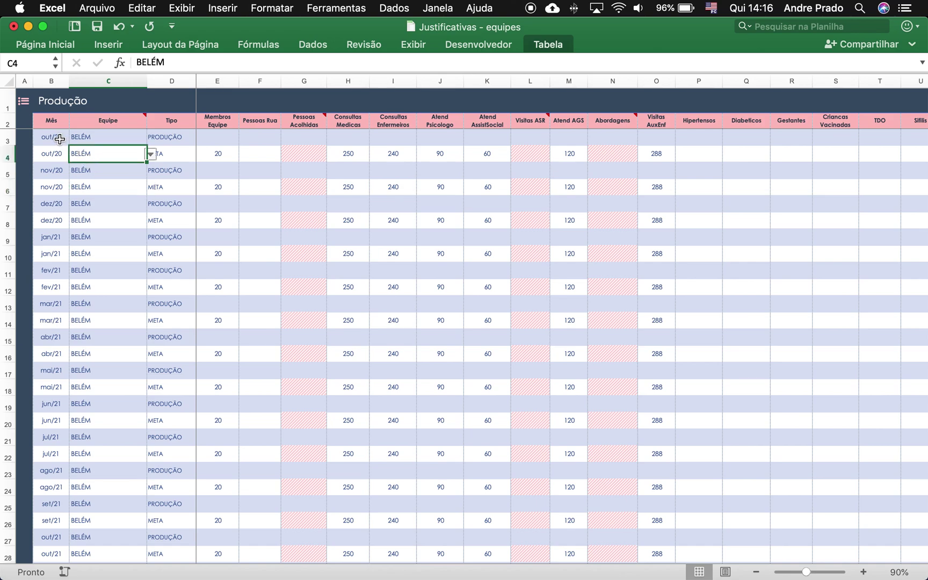
left_click_drag(56, 137, 75, 149)
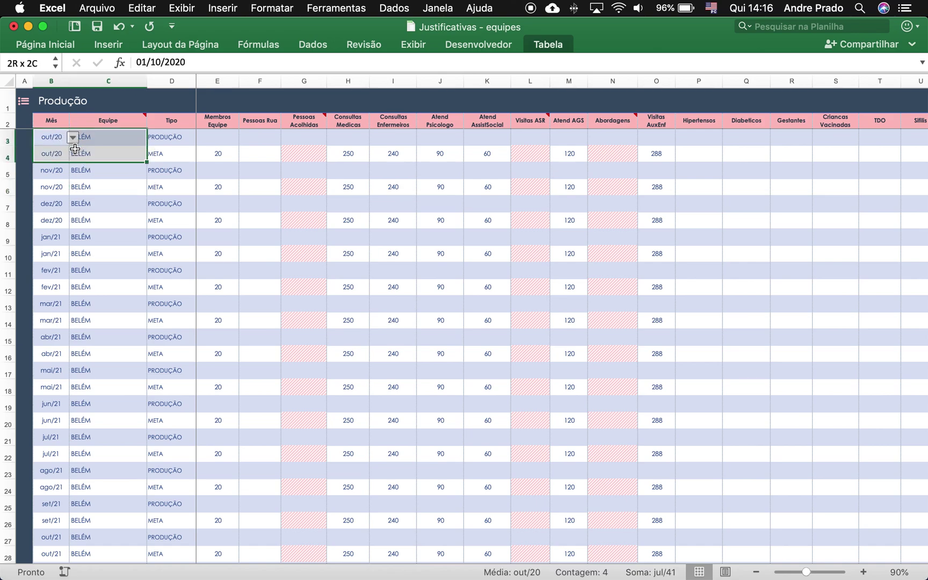
left_click(190, 155)
left_click(170, 139)
left_click(175, 152)
Step: Review the prefilled targets in the October META row, from Membros Equipe through Visitas AuxEnf
left_click(229, 156)
left_click(350, 156)
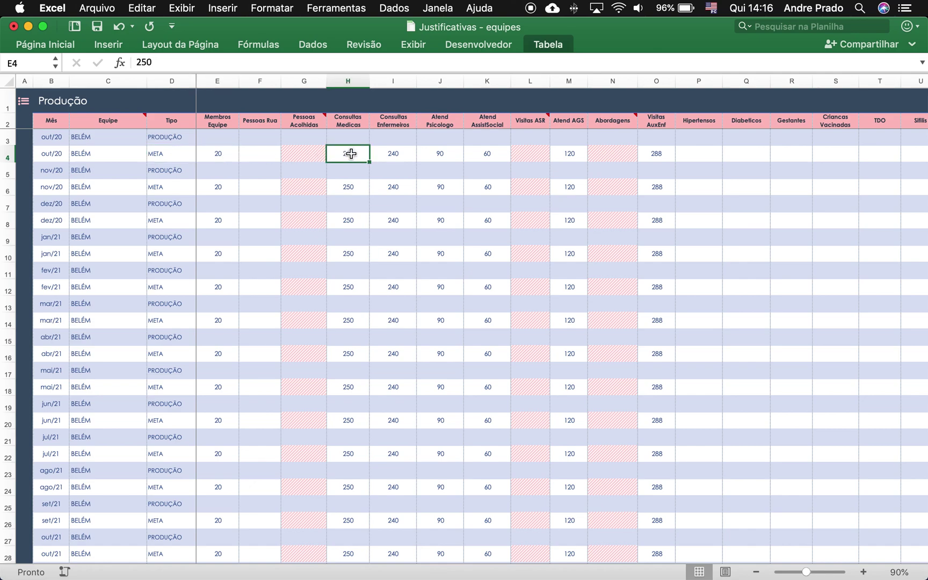
left_click(382, 155)
left_click(443, 157)
left_click(498, 154)
left_click(573, 155)
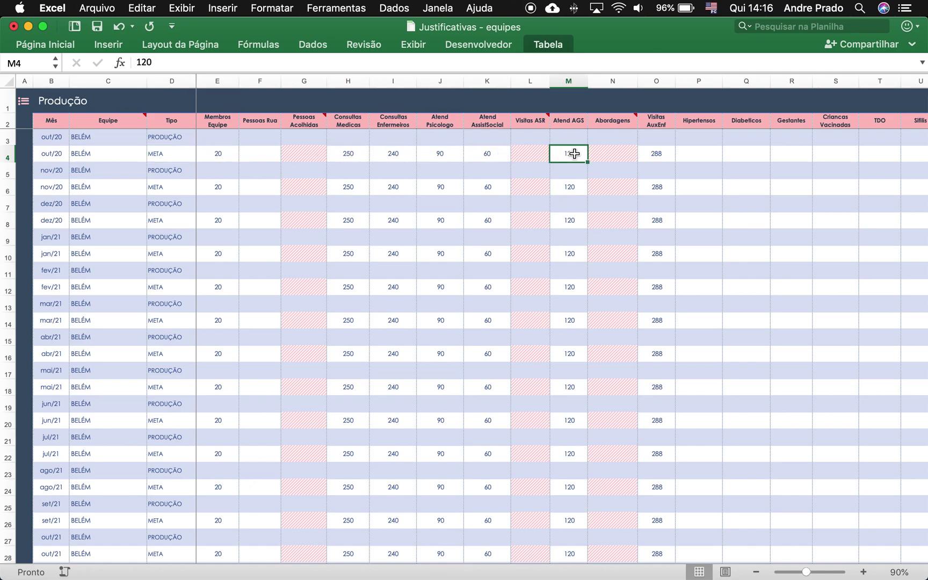
left_click(657, 154)
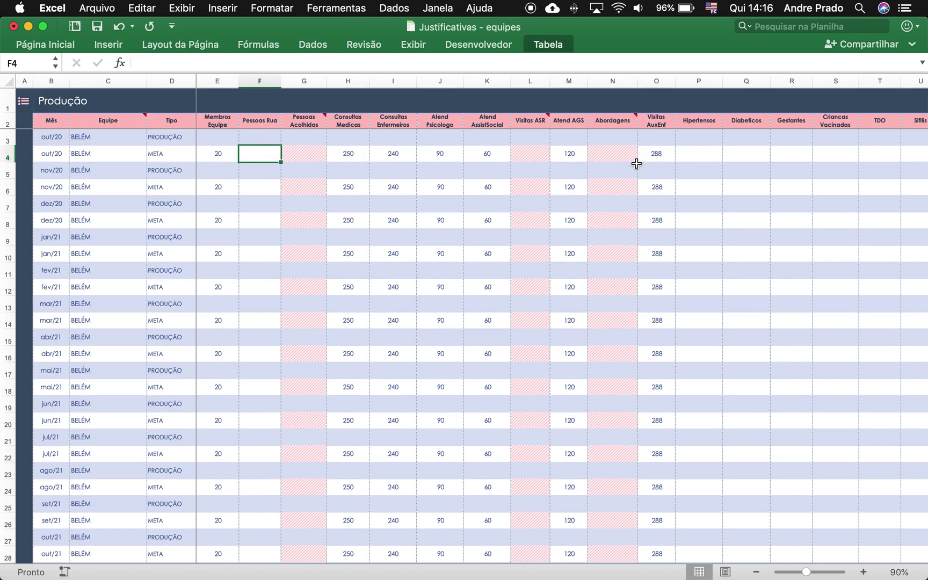
Step: Examine the blank and hatched target cells in the October META row, including Hipertensos, Diabeticos, Pessoas Rua, Visitas ASR, Abordagens and Pessoas Acolhidas
left_click(705, 157)
left_click(743, 156)
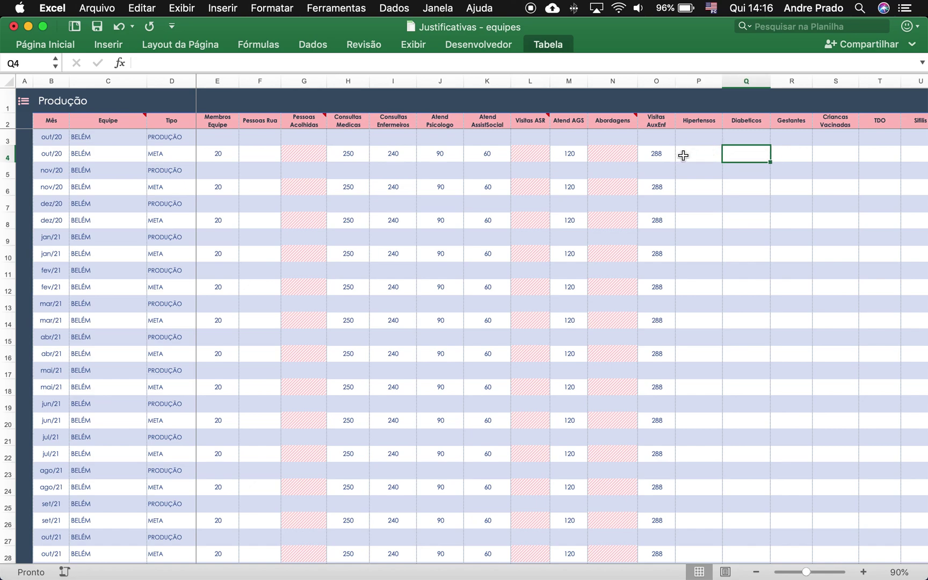
left_click(698, 153)
left_click(268, 156)
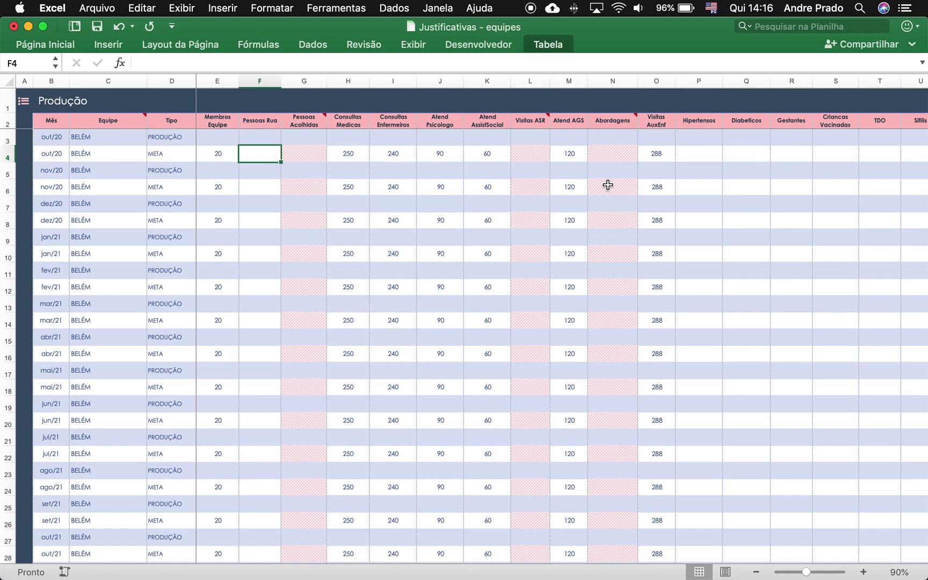
left_click(534, 155)
left_click(618, 157)
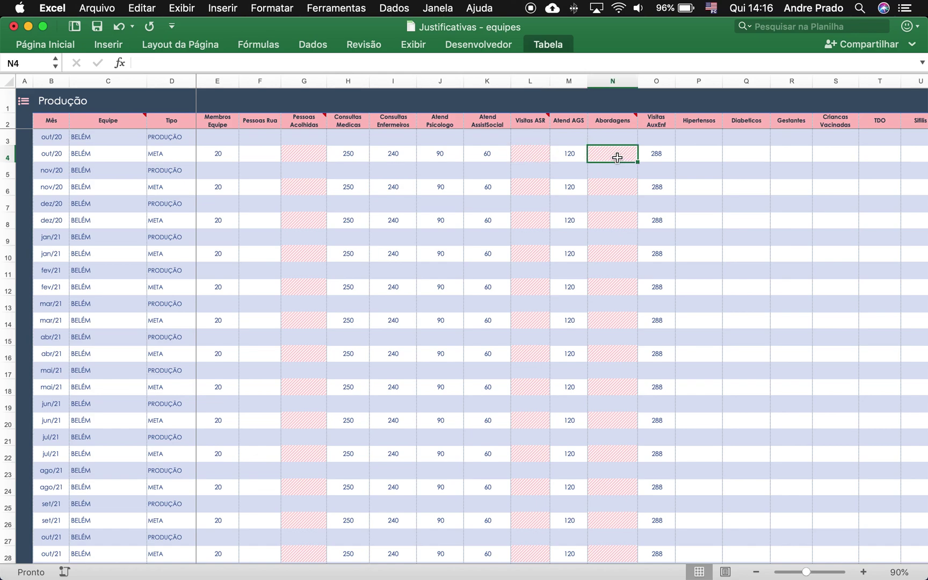
left_click(304, 159)
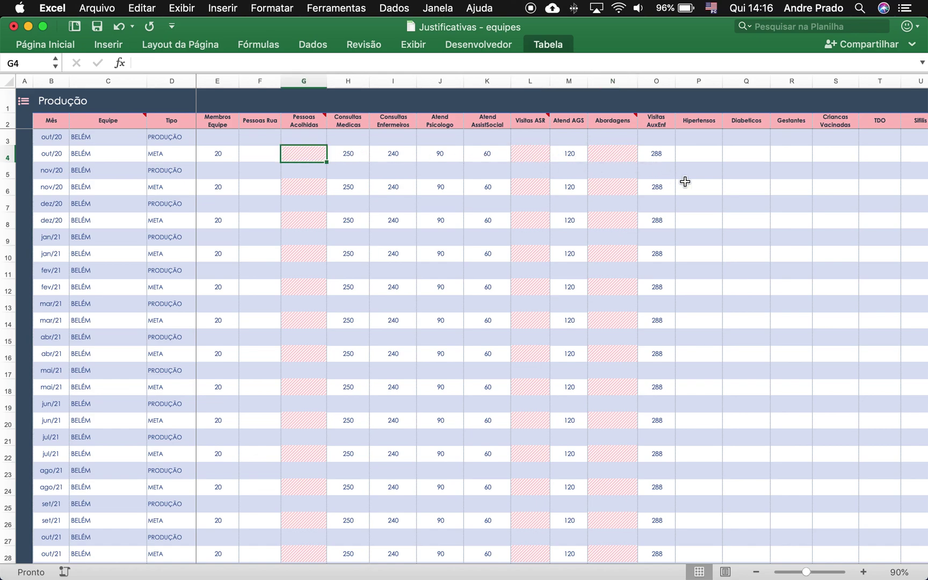
Step: Check the remaining indicator columns and the Membros Equipe and Tipo cells of the October PRODUÇÃO row
scroll(682, 182, "right", 2)
scroll(667, 182, "left", 2)
key("Left")
key("Left")
key("Up")
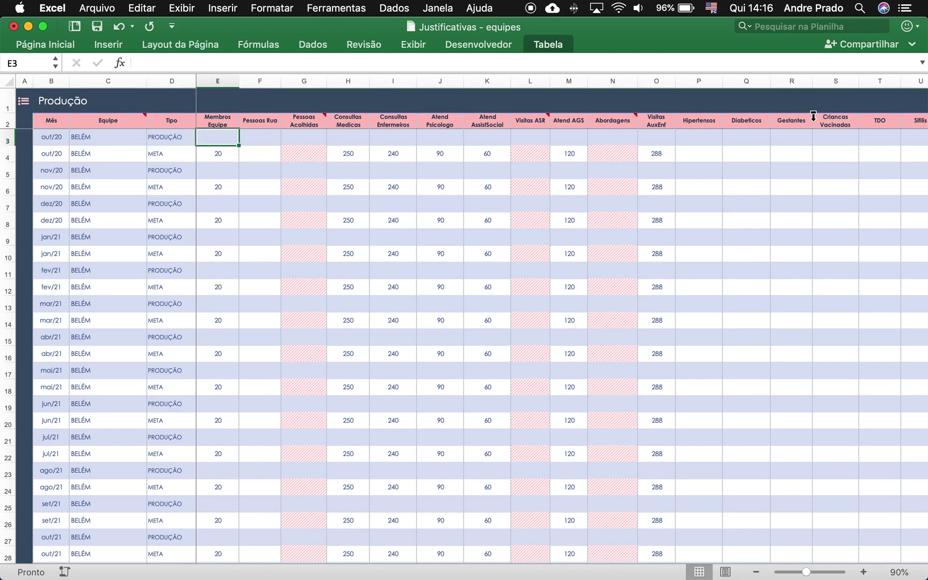
key("Left")
key("Left")
key("Right")
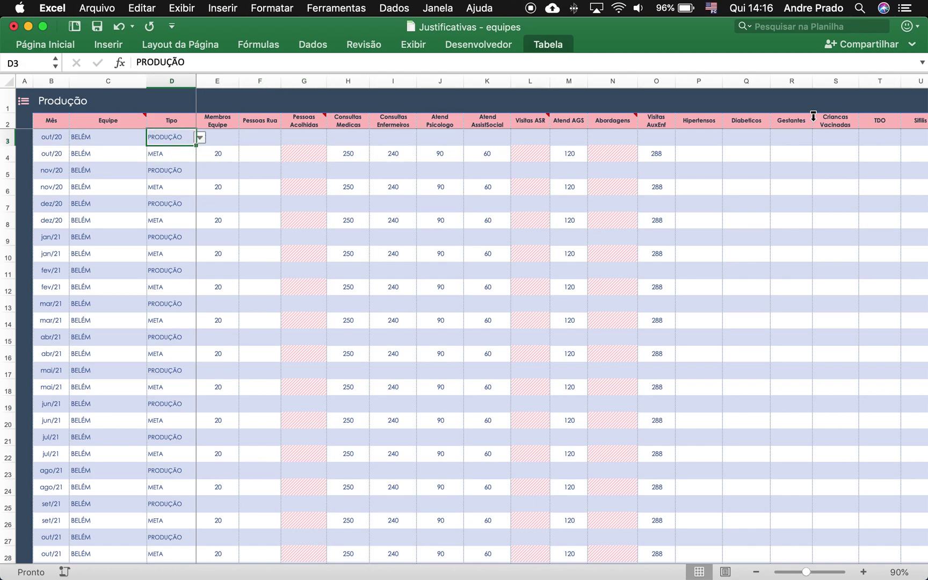
Step: Read the duplicate-entry note on the Equipe header and check the October PRODUÇÃO row's month, team and type
mouse_move(125, 122)
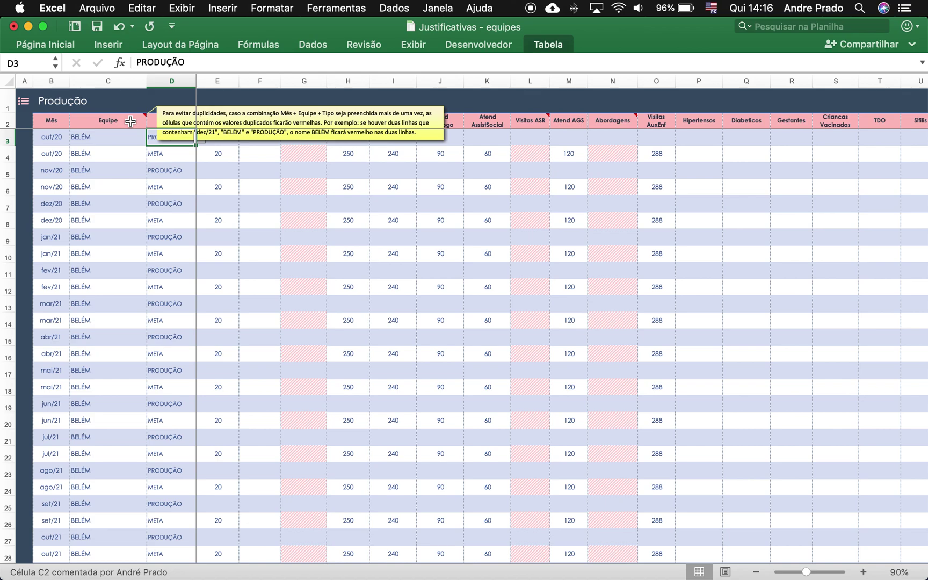
left_click(117, 157)
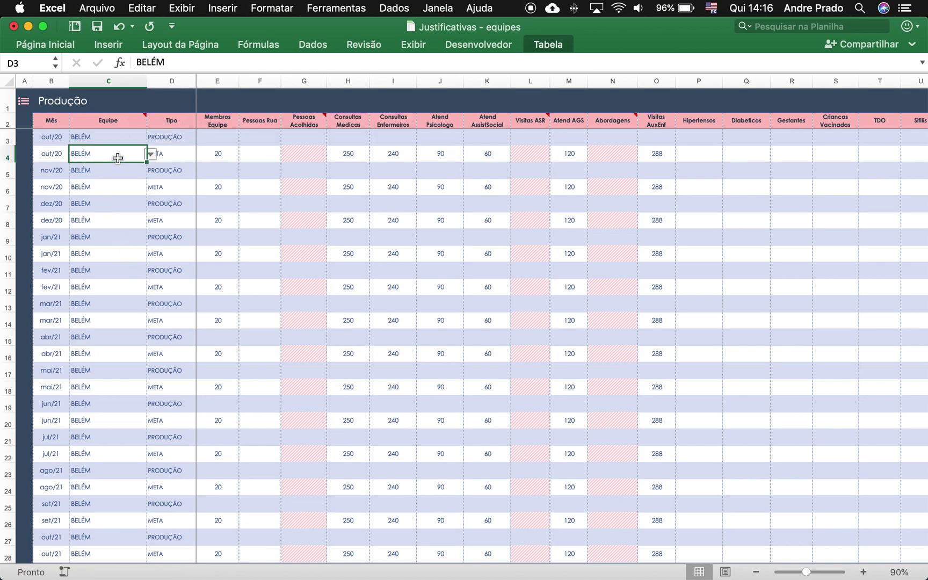
left_click(51, 134)
left_click(115, 137)
left_click(173, 138)
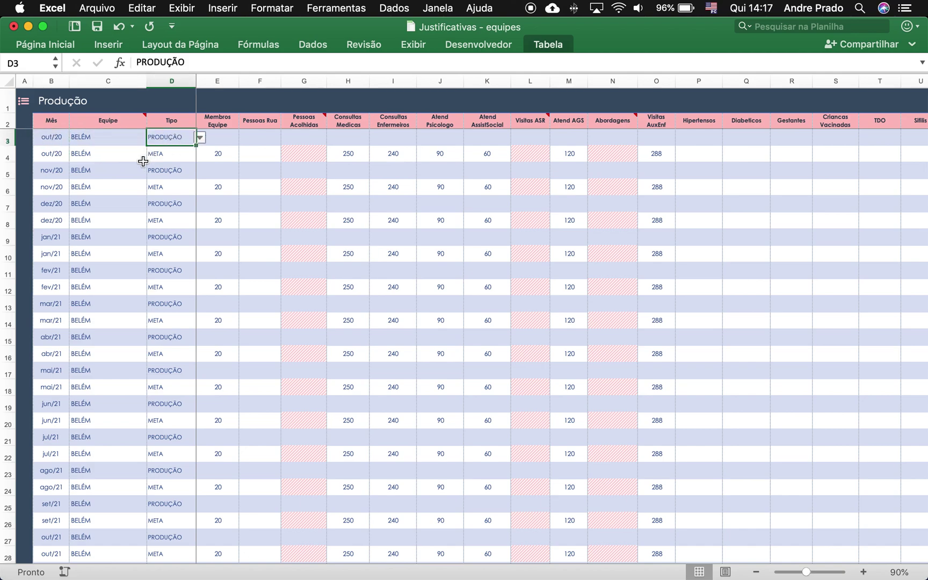
Step: Set the month of the PRODUÇÃO record in row 5 to out/2020 to create a duplicate entry
left_click(52, 171)
left_click(92, 174)
left_click(63, 176)
left_click(72, 170)
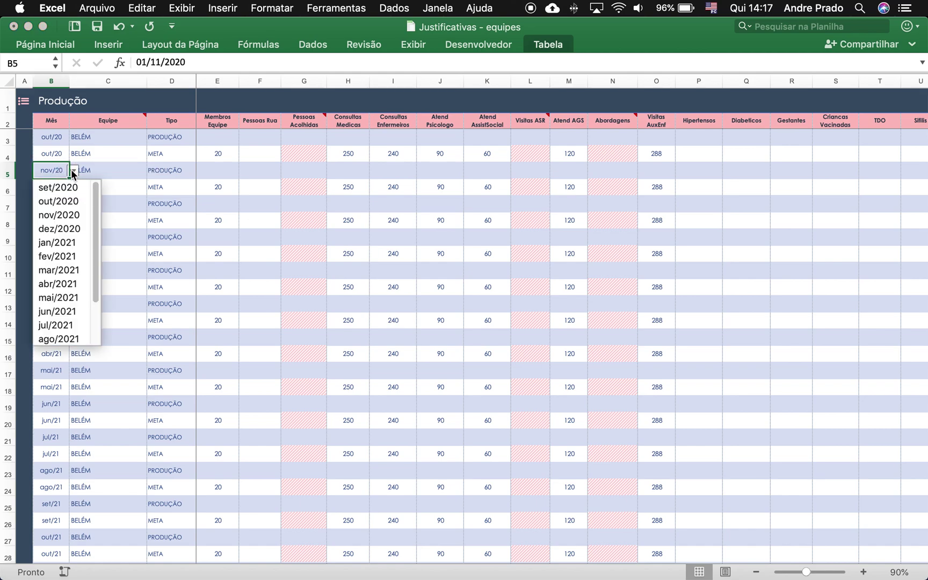
left_click(63, 200)
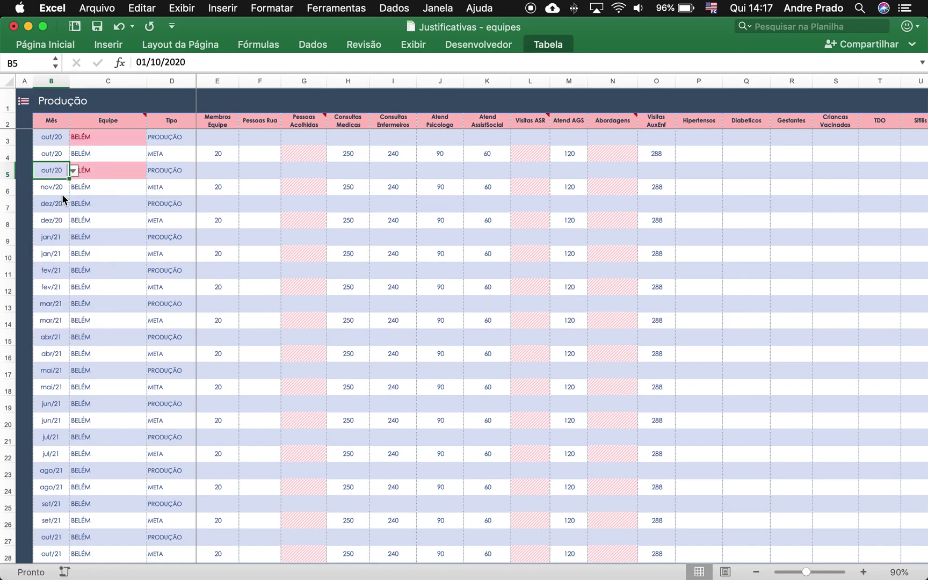
left_click(126, 203)
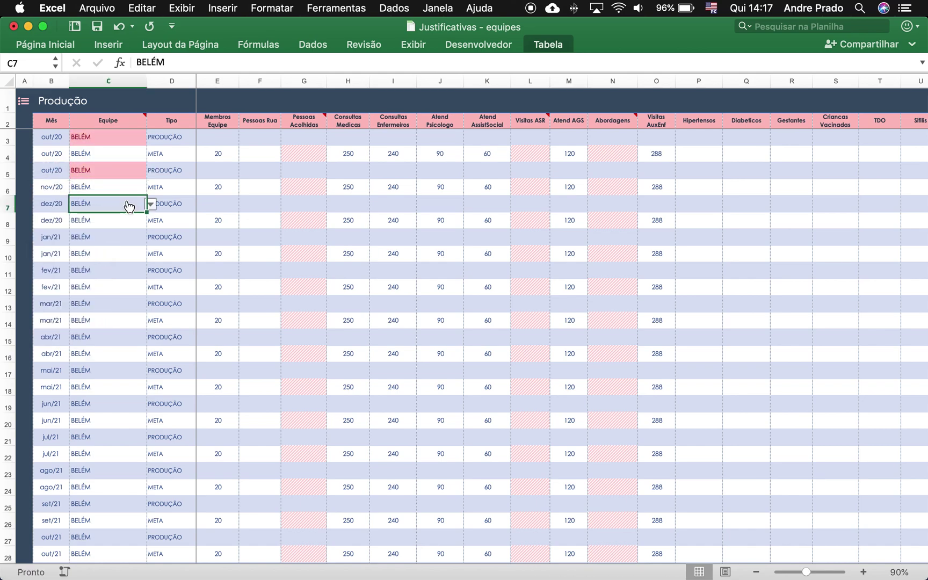
Step: Set the month of the META record in row 6 to out/2020 to duplicate the October target entry
left_click(59, 187)
left_click(78, 190)
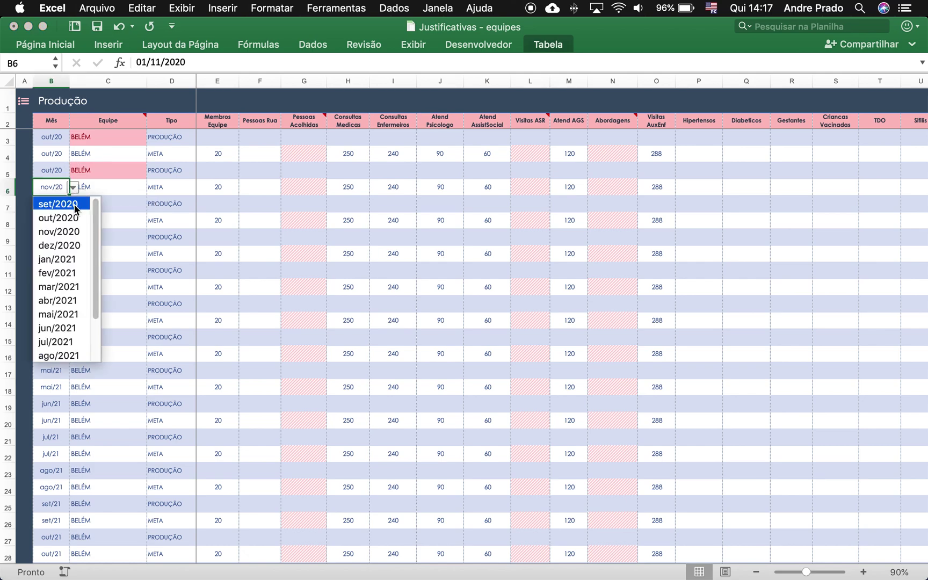
left_click(72, 220)
left_click(141, 203)
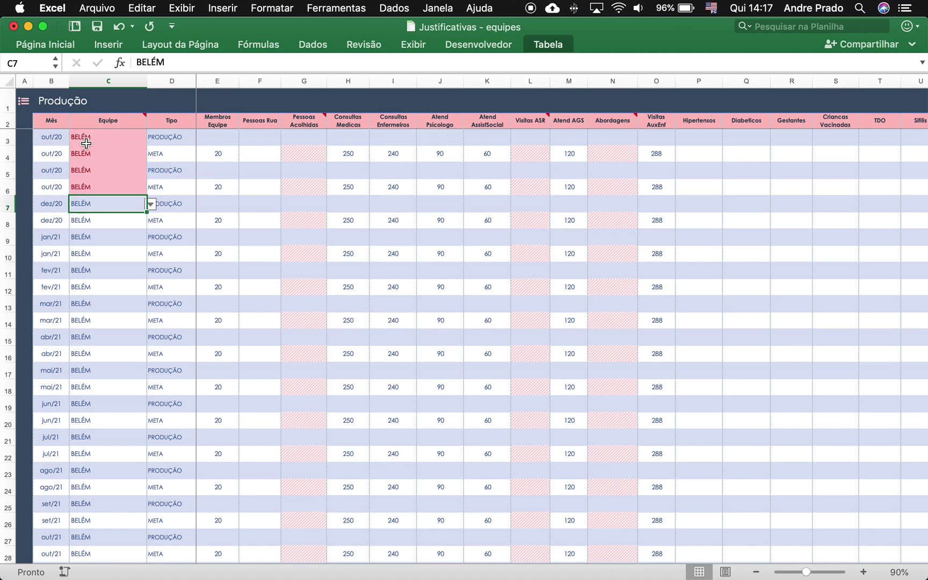
Step: Set the months of the PRODUÇÃO record in row 5 and the META record in row 6 to nov/2020
left_click(62, 172)
left_click(75, 172)
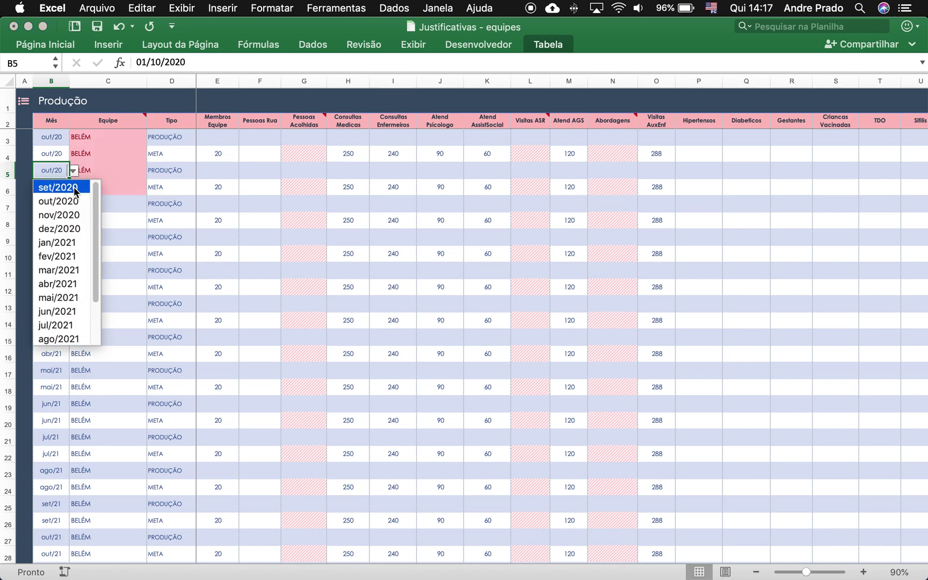
left_click(51, 214)
left_click(54, 187)
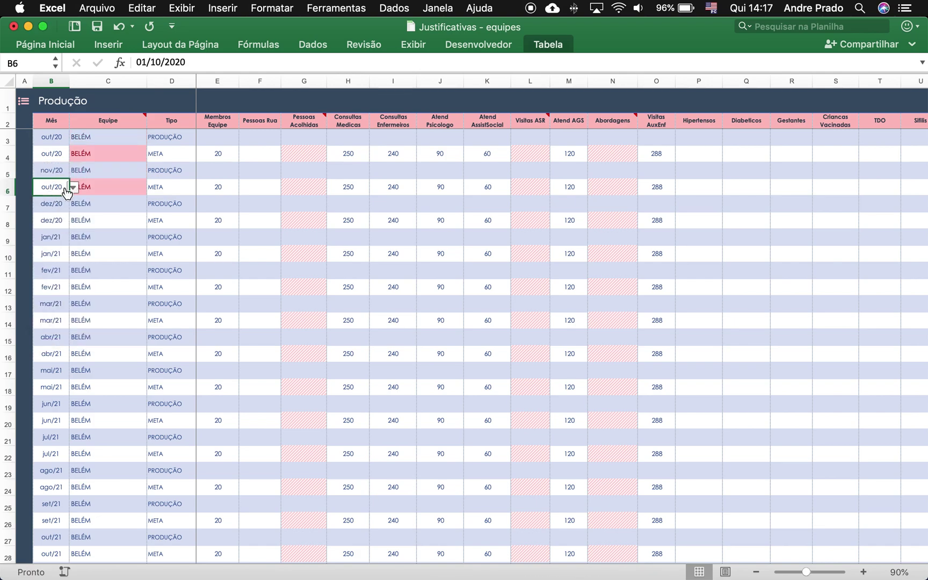
left_click(73, 187)
left_click(67, 229)
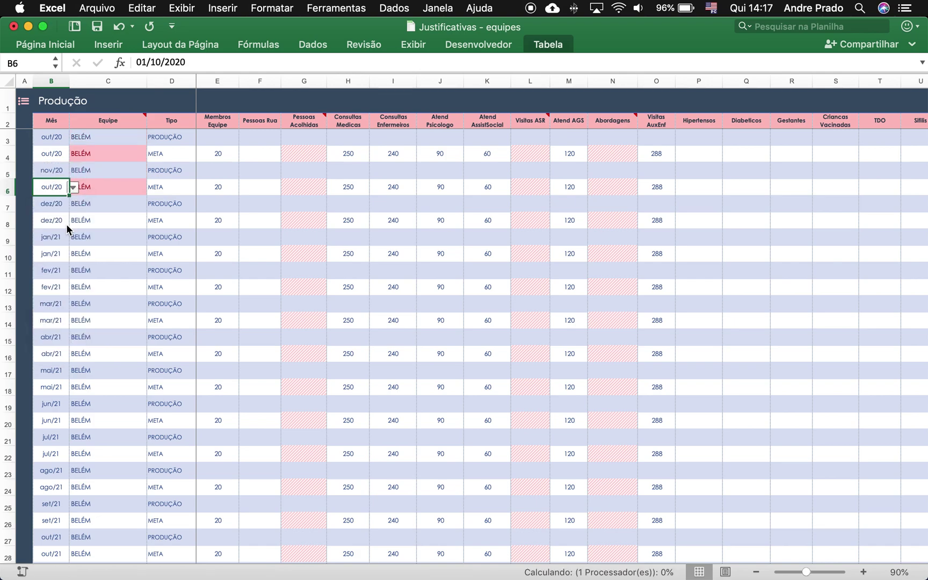
left_click(127, 189)
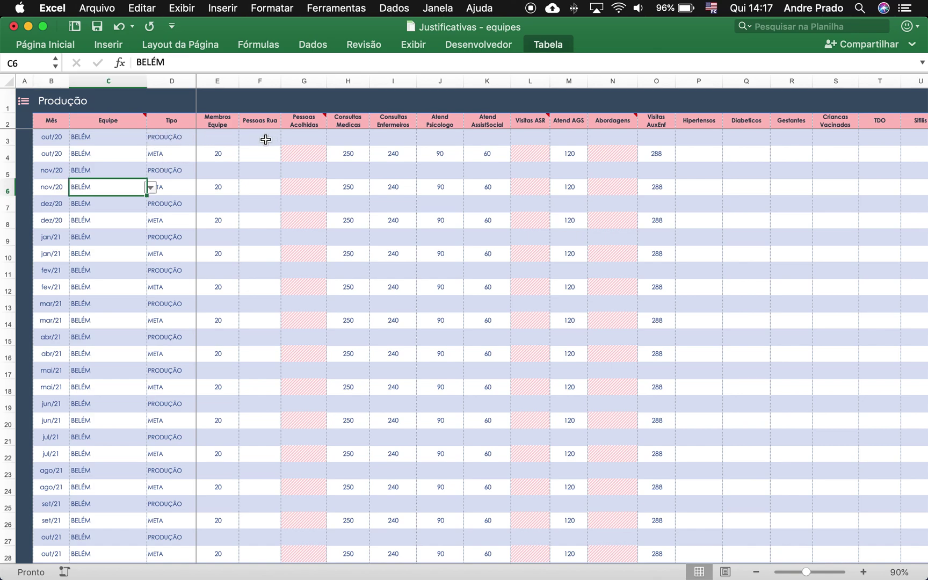
Step: Check the Pessoas Rua and Pessoas Acolhidas cells in the October PRODUÇÃO and META rows
left_click(234, 141)
left_click(259, 143)
mouse_move(303, 125)
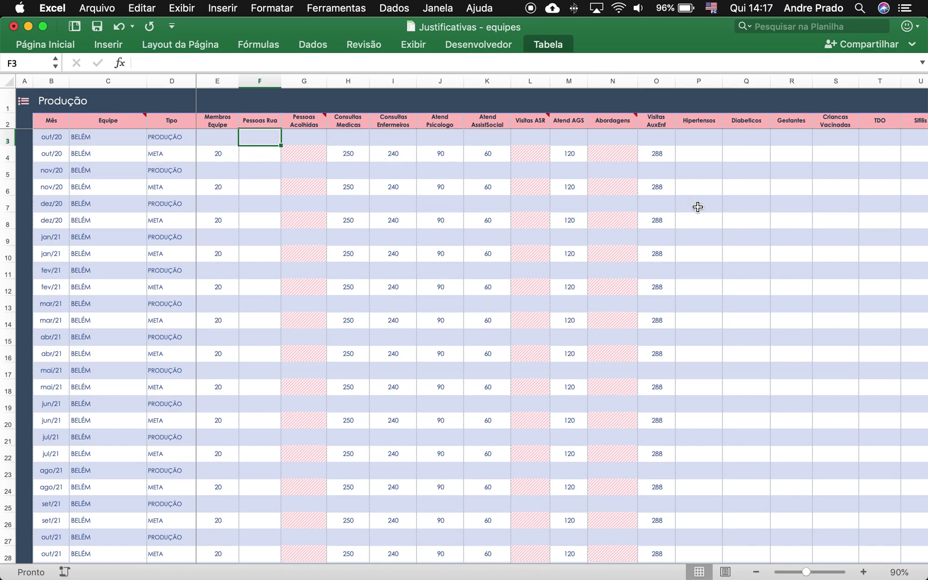
key("Left")
key("Right")
key("Right")
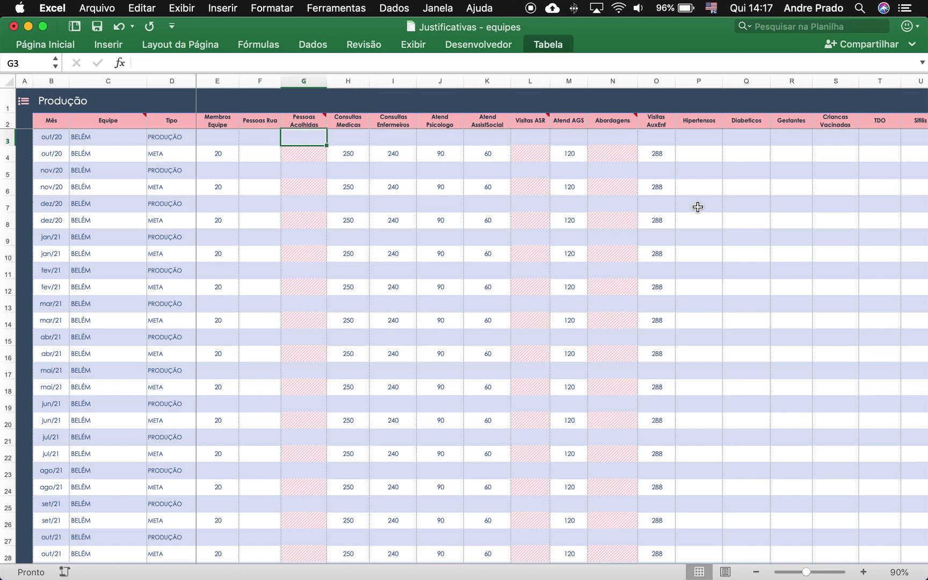
key("Left")
key("Down")
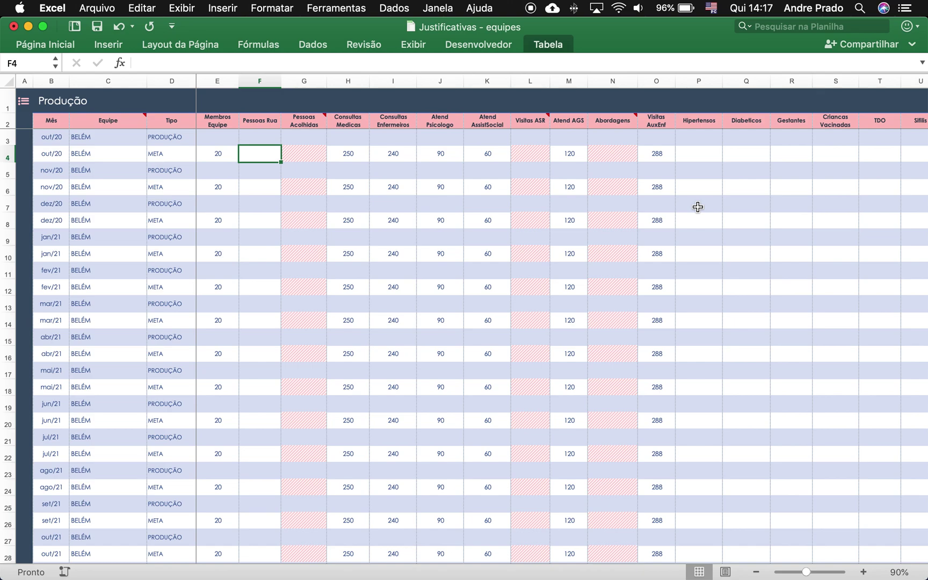
key("Right")
key("Left")
left_click(263, 139)
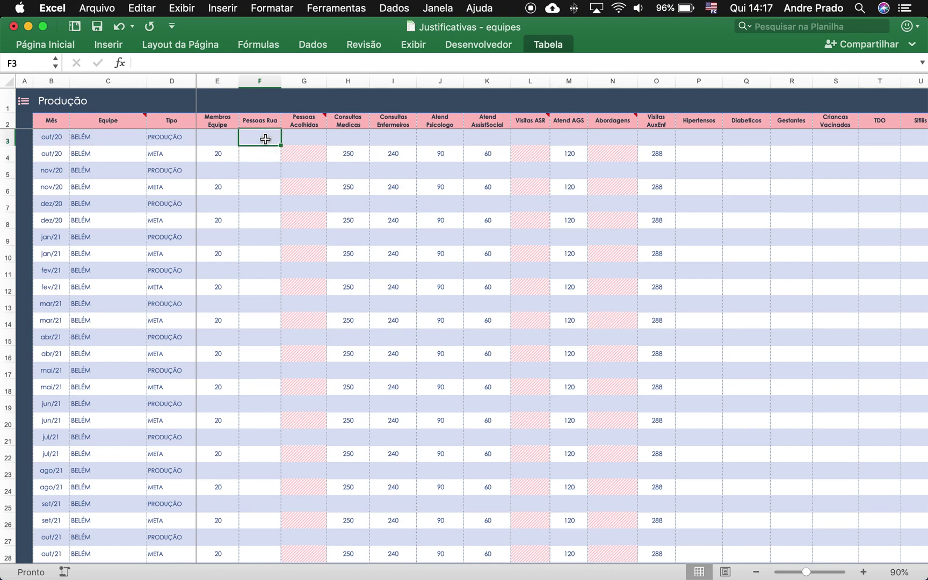
left_click(313, 142)
left_click(270, 137)
left_click(299, 139)
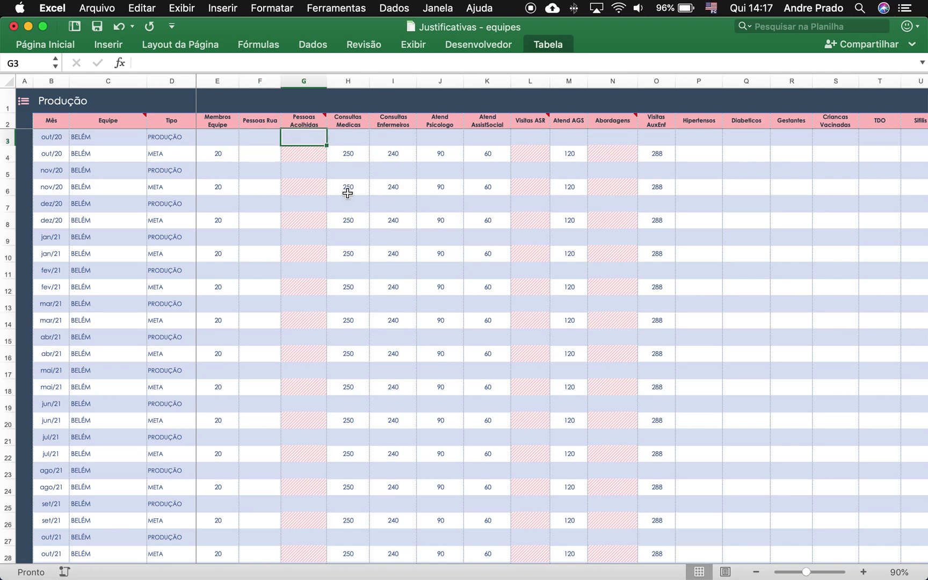
Step: Examine the hatched October META cells under Pessoas Acolhidas, Visitas ASR and Abordagens
left_click(527, 140)
left_click(530, 153)
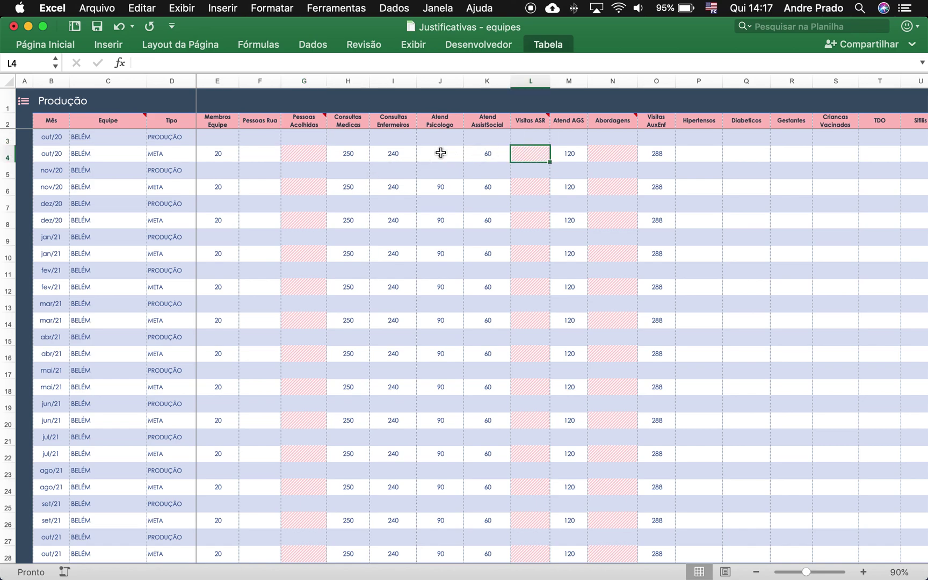
left_click(304, 155)
left_click(534, 154)
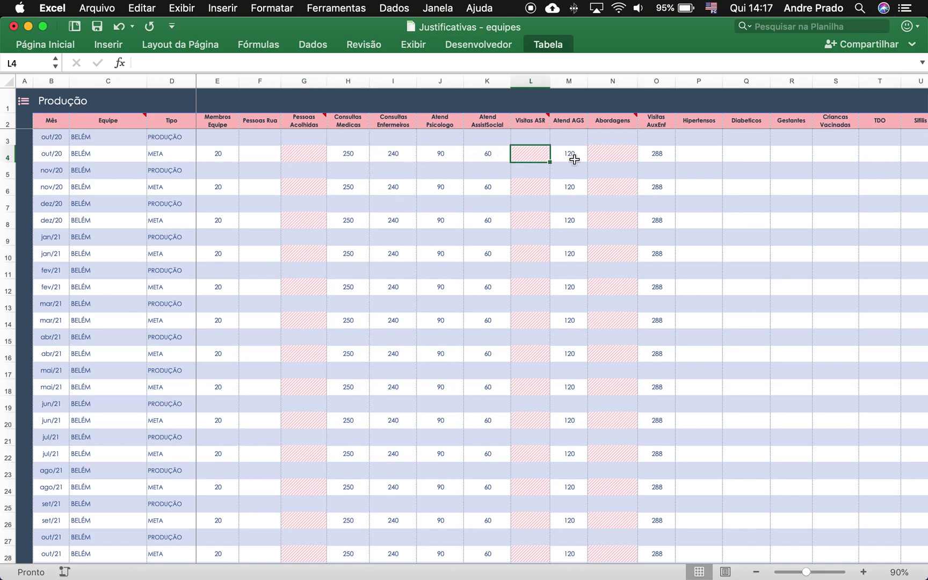
left_click(617, 153)
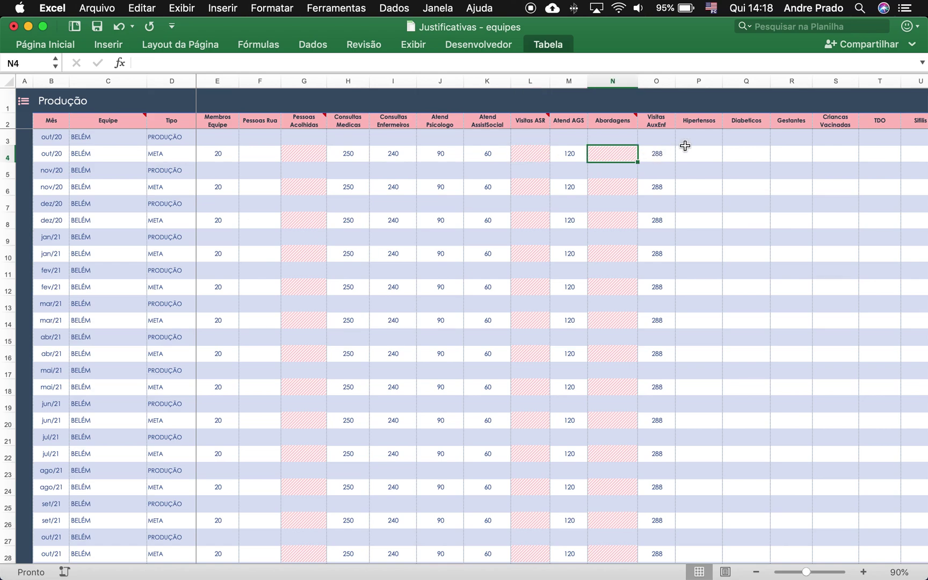
Step: Compare the October PRODUÇÃO and META cells across the referral and Implanon columns, from Encam PS to Encam EquipSoc
scroll(763, 188, "right", 2)
scroll(761, 191, "right", 8)
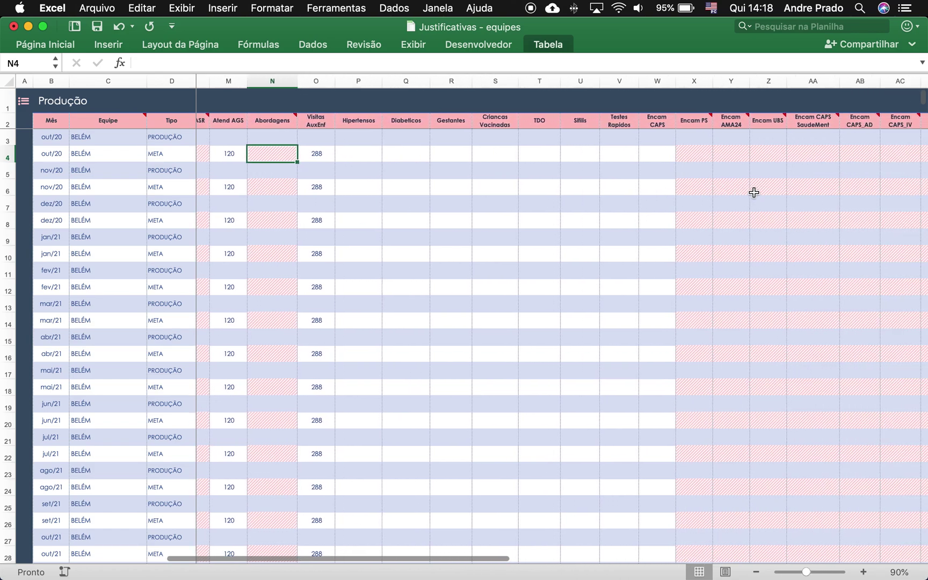
left_click(594, 153)
left_click(631, 153)
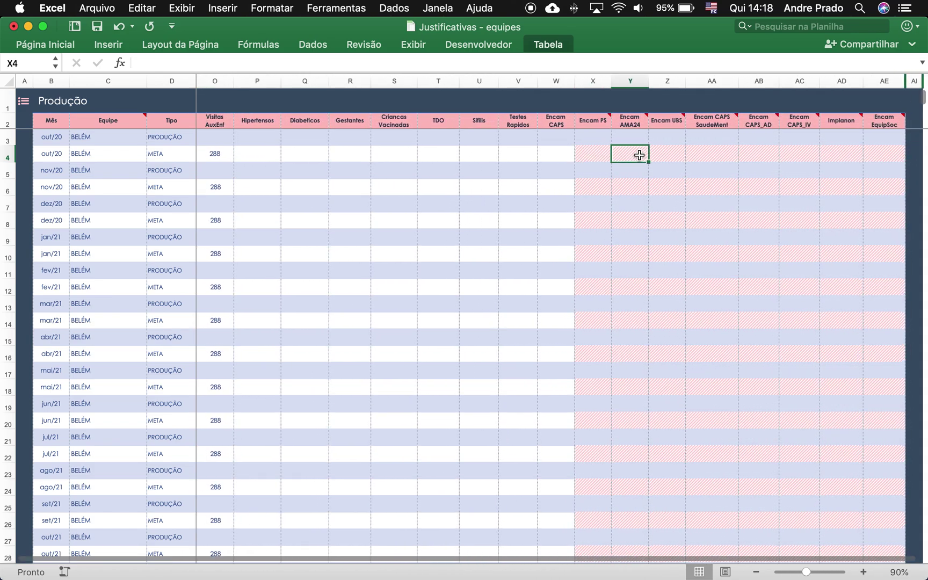
left_click(666, 153)
left_click_drag(594, 140, 873, 135)
left_click_drag(583, 154, 872, 147)
scroll(282, 161, "left", 10)
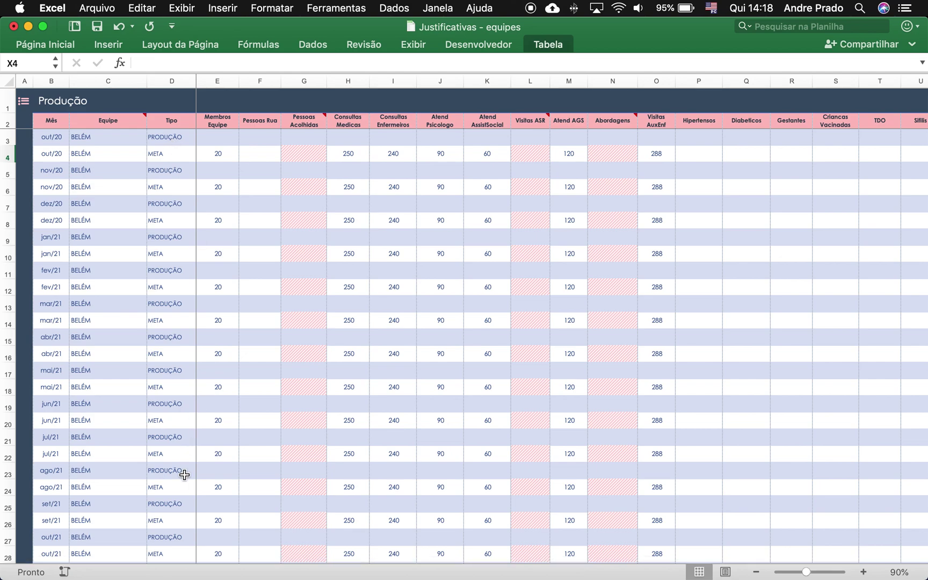
Step: Open the Álcool e Drogas base from the workbook's home sheet and try to enter fsadfasdf as the first record's SUS number
left_click(23, 102)
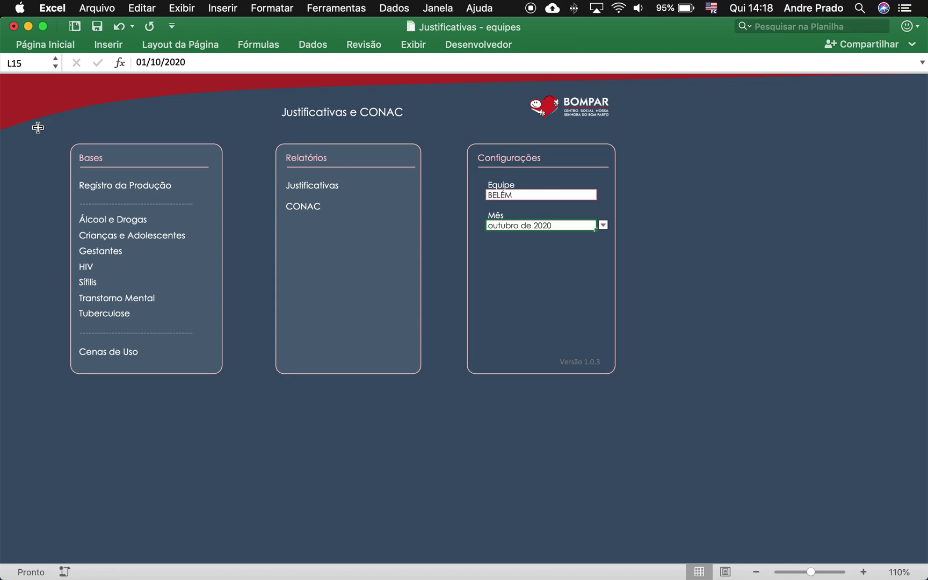
left_click(124, 221)
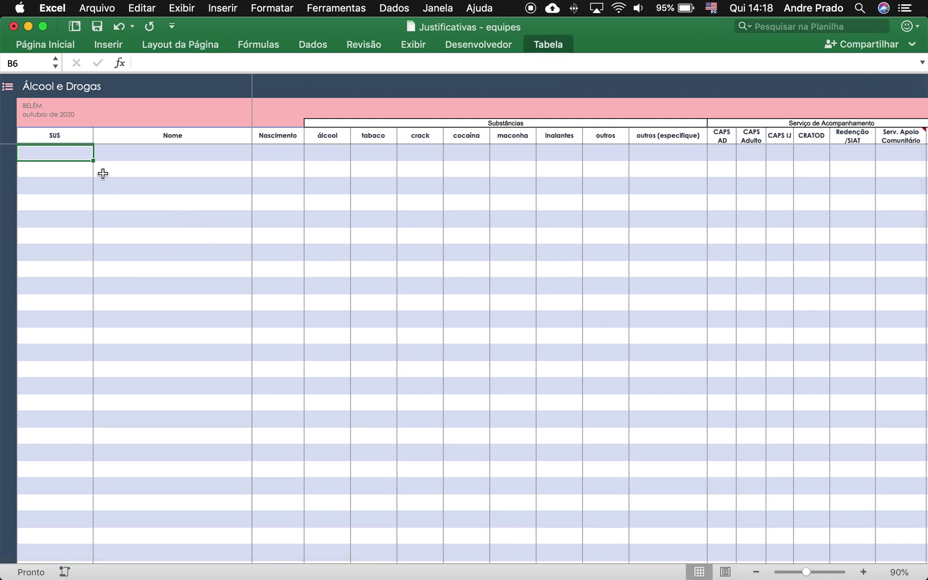
type("fsadfasdf")
key("Return")
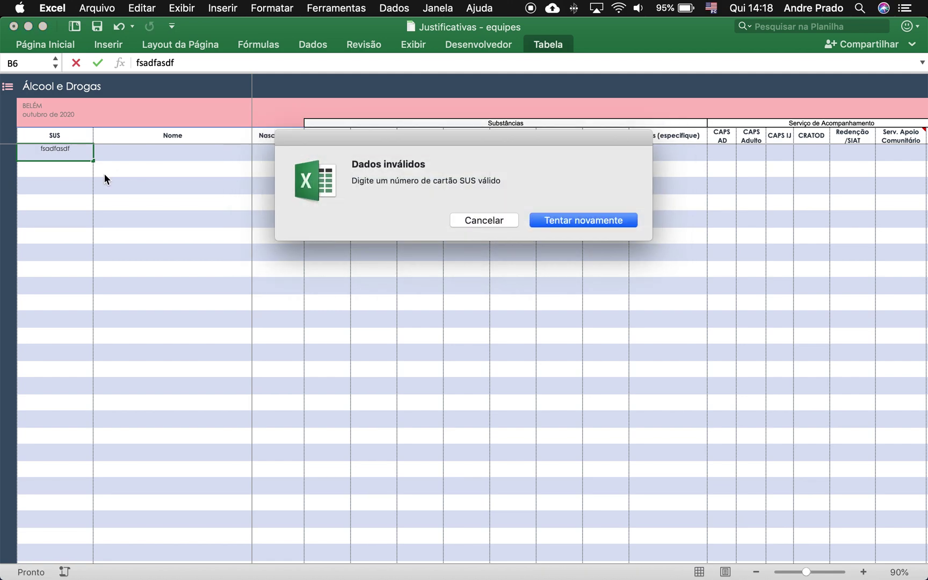
key("Escape")
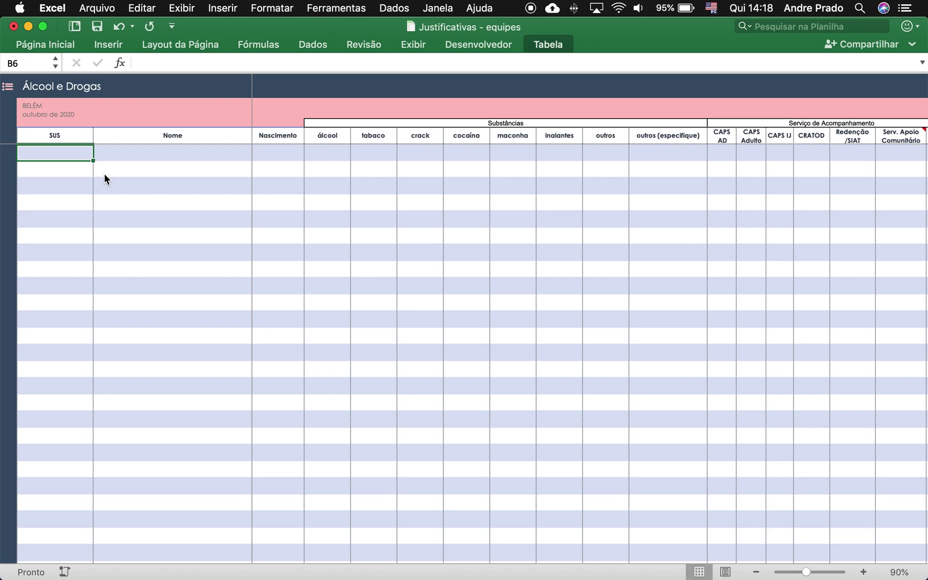
Step: Enter the patient's SUS card number in the first Álcool e Drogas record
type("123432123432123434")
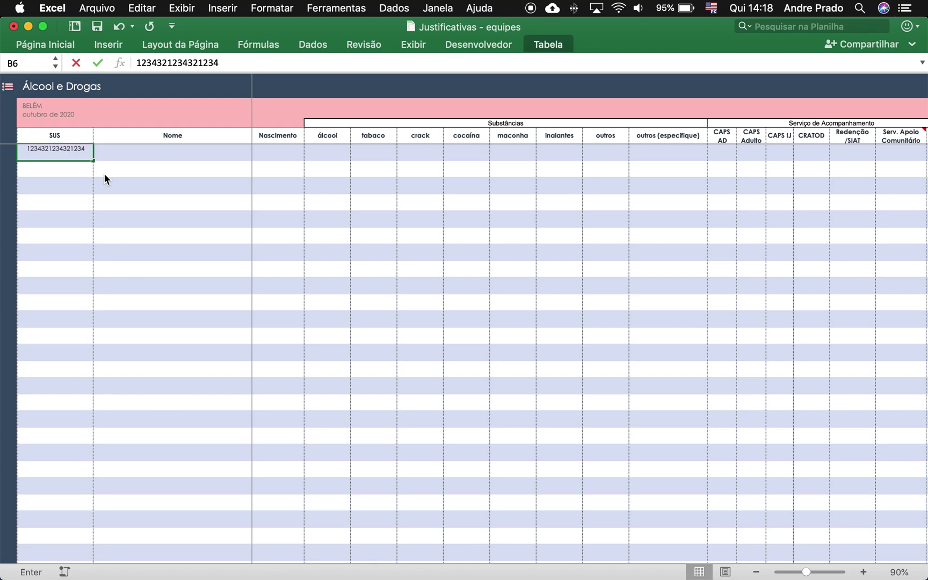
key("Return")
key("Up")
Step: Try to enter 234 as the Nascimento value of the first record
key("Right")
key("Right")
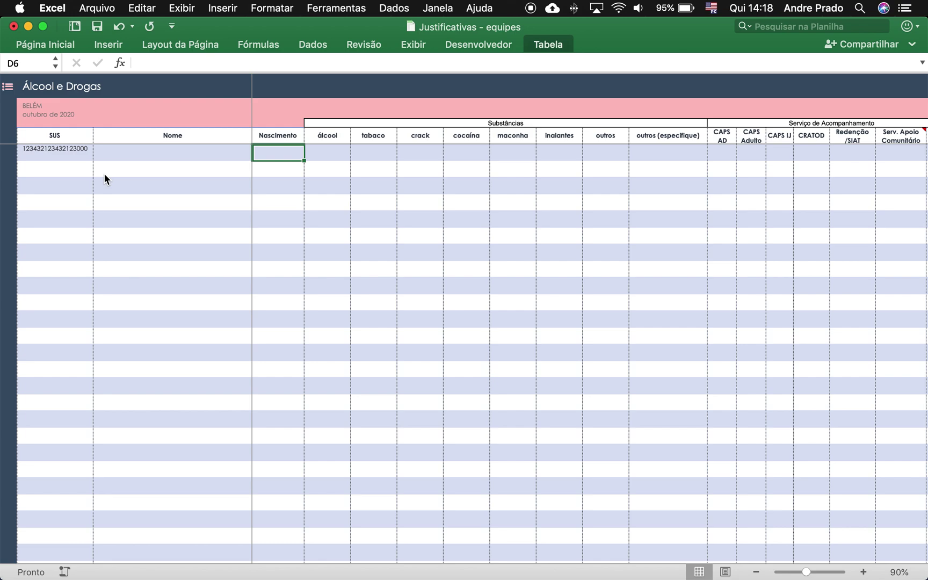
type("234")
key("Return")
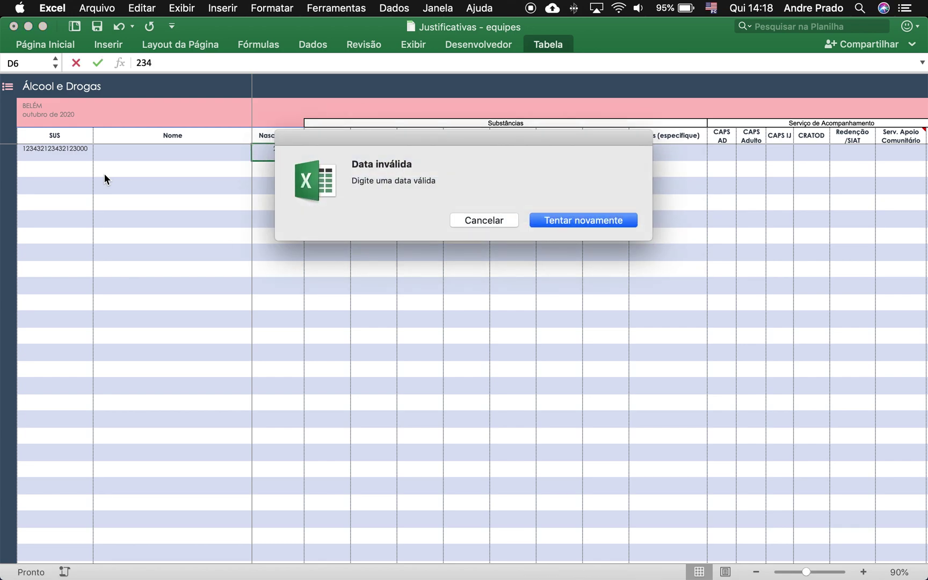
key("Escape")
Step: Enter a valid date of birth in the first record's Nascimento cell
type("01/01")
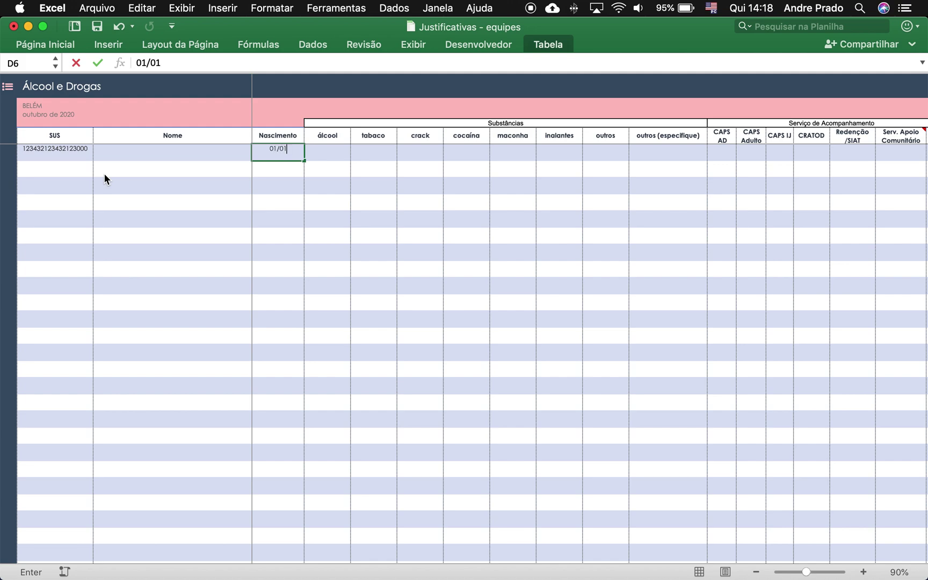
type("/2000")
key("Return")
key("Up")
Step: Check the usage options offered for álcool in the first record without choosing one
key("Right")
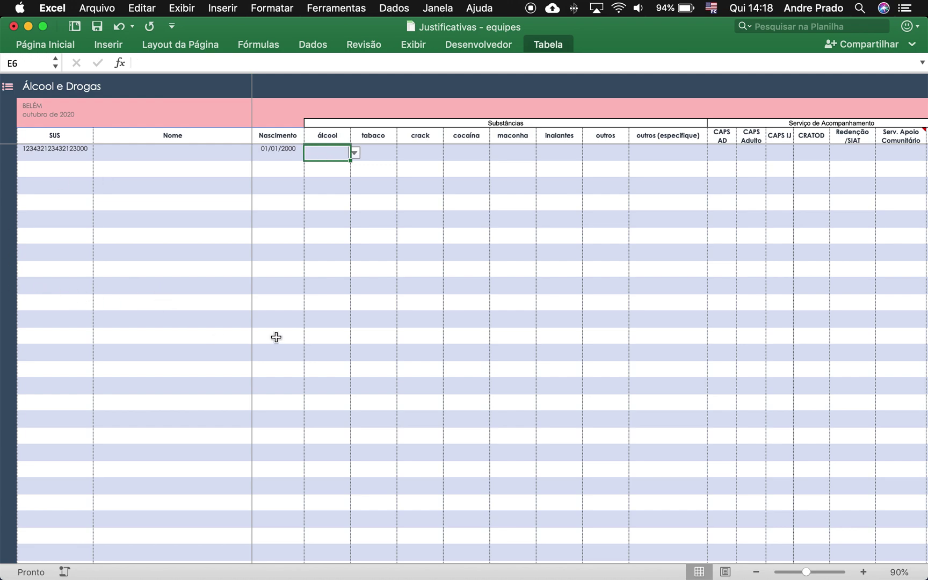
left_click(355, 153)
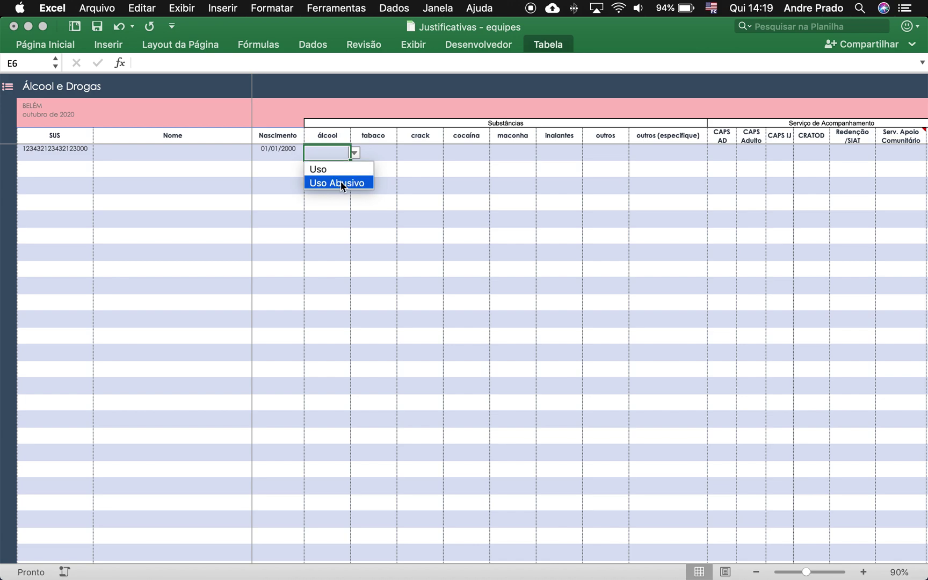
key("Escape")
Step: Set crack to Uso Abusivo in the first record
left_click(436, 153)
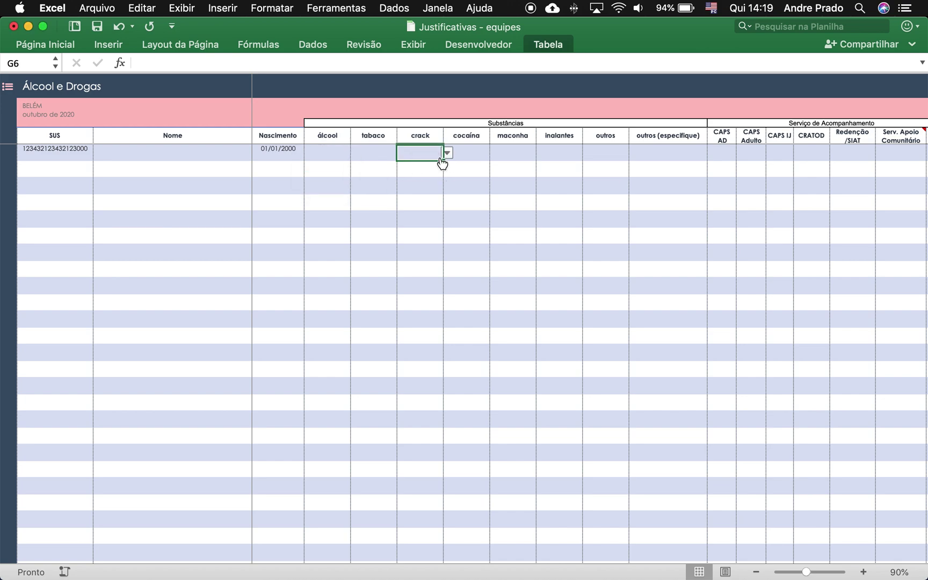
left_click(449, 154)
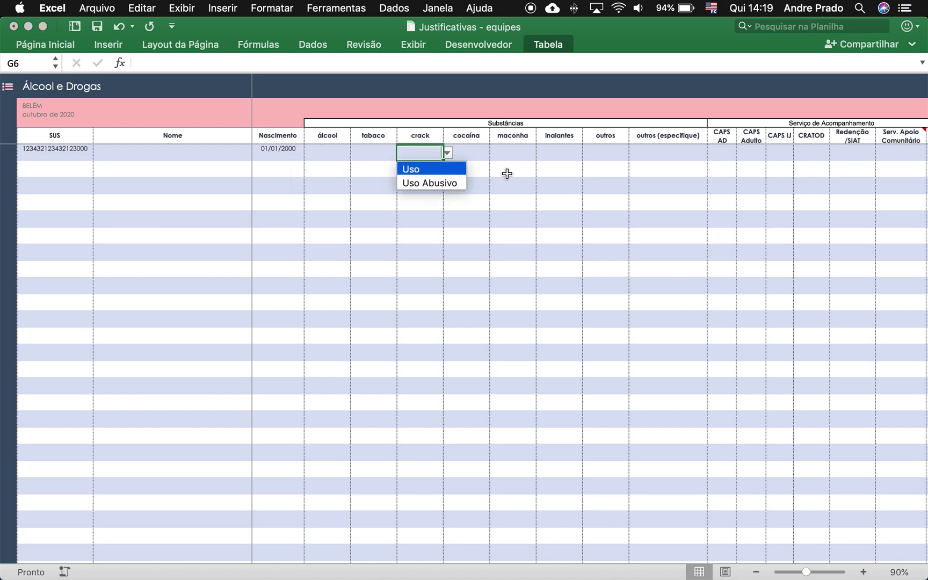
left_click(455, 184)
Step: Try to replace the first record's crack value with dzgd, a value outside the list
type("dzgd")
key("Return")
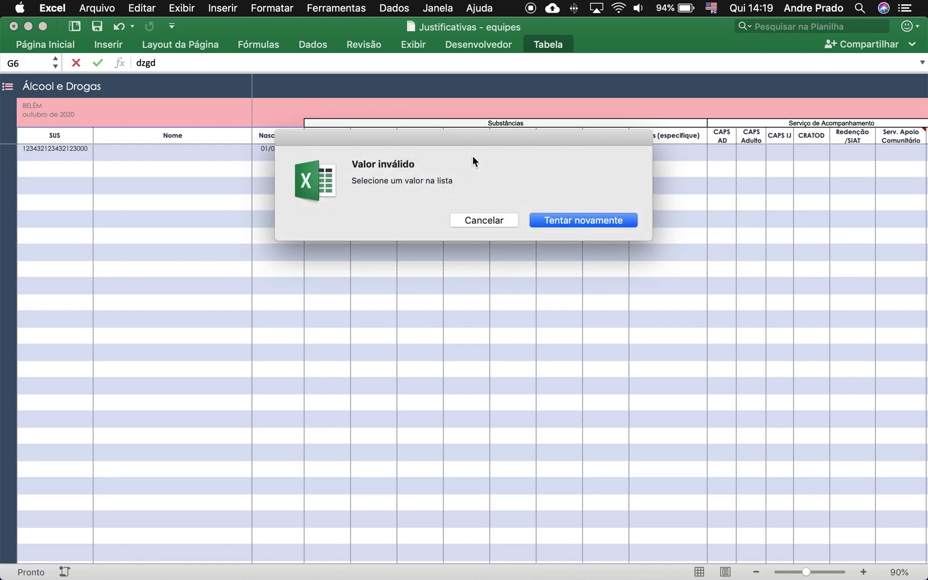
key("Escape")
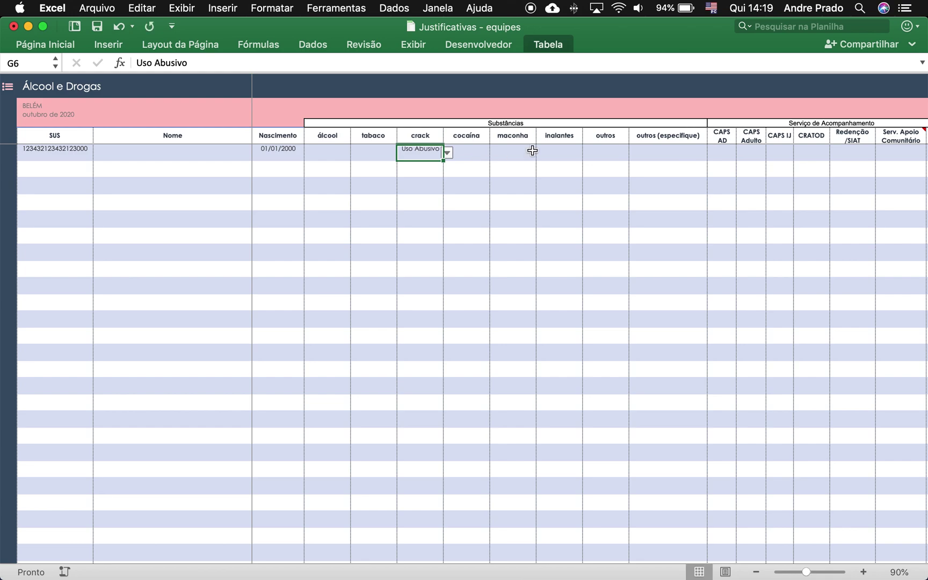
Step: Set maconha to Uso in the first record
left_click(531, 152)
left_click(540, 153)
left_click(521, 169)
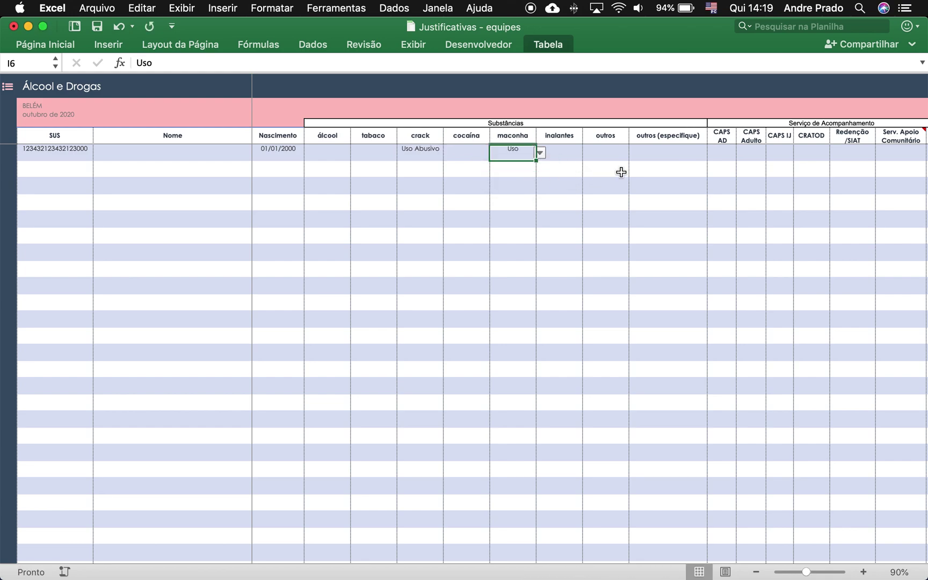
Step: Mark CAPS AD with x as a follow-up service for the first record
scroll(666, 175, "right", 5)
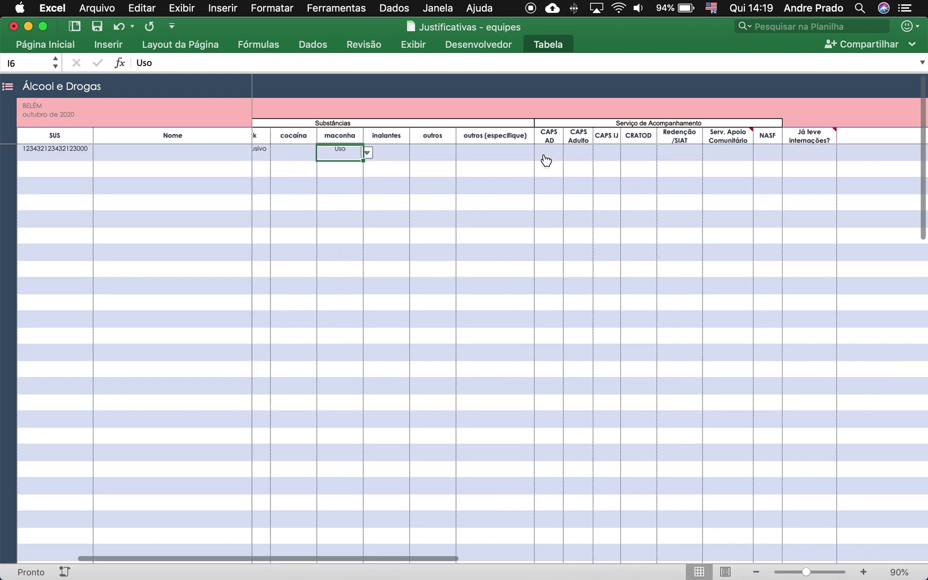
scroll(564, 161, "left", 1)
left_click(546, 152)
left_click(587, 153)
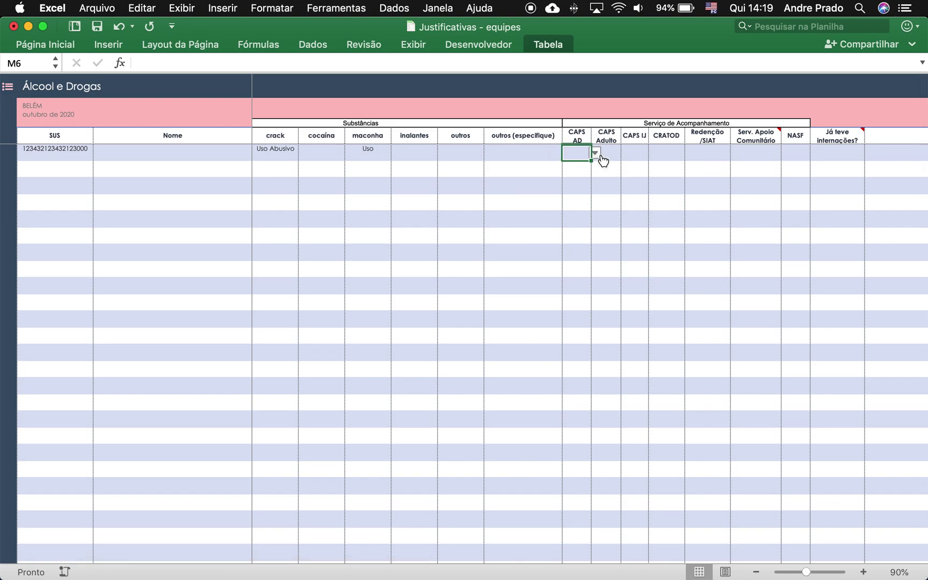
left_click(596, 153)
left_click(571, 171)
Step: Mark CAPS IJ and Serv. Apoio Comunitário with x in the first record
key("Right")
key("Right")
type("x")
key("Right")
key("Right")
key("Right")
type("x")
key("Left")
key("Left")
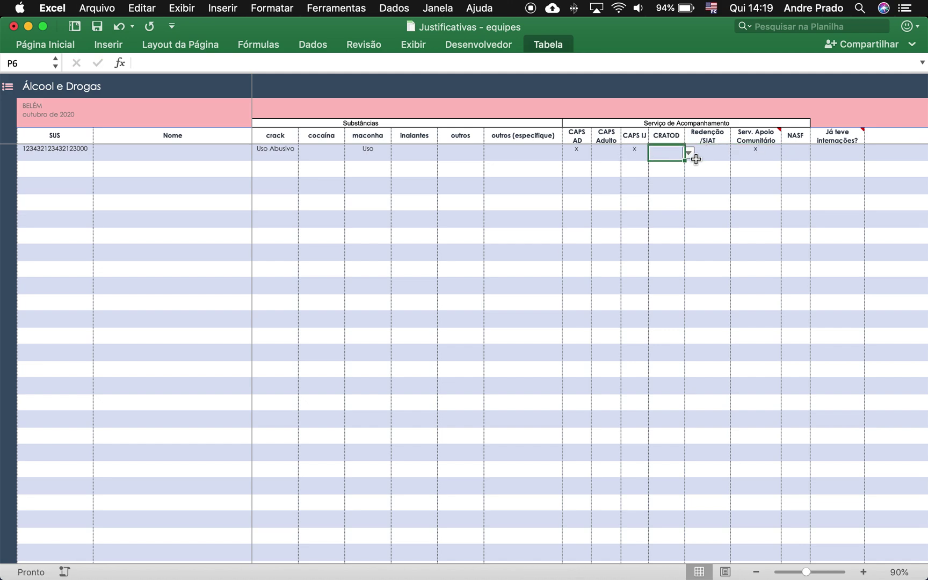
Step: Read the notes on the Serv. Apoio Comunitário and Já teve internações? headers and view the Onde column
mouse_move(772, 138)
mouse_move(840, 139)
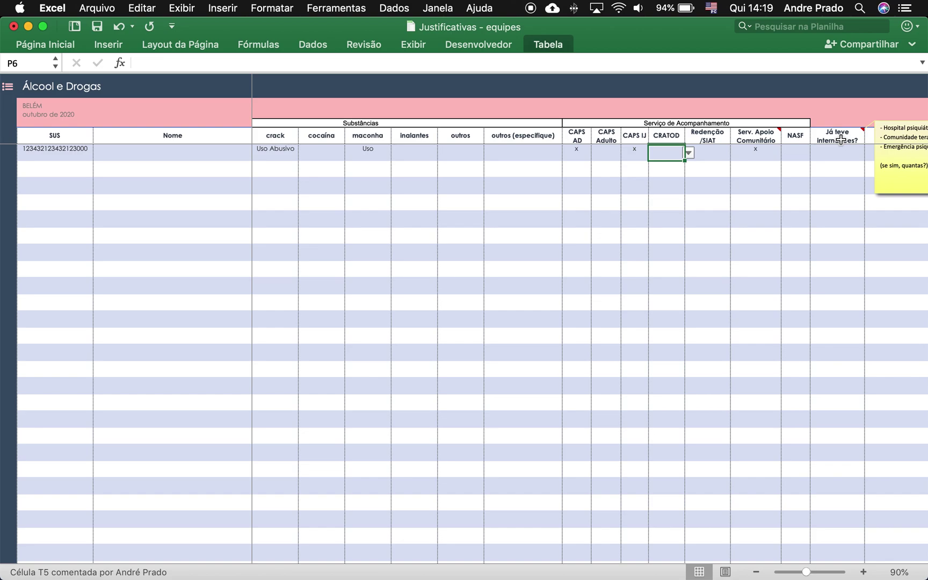
scroll(840, 140, "down", 3)
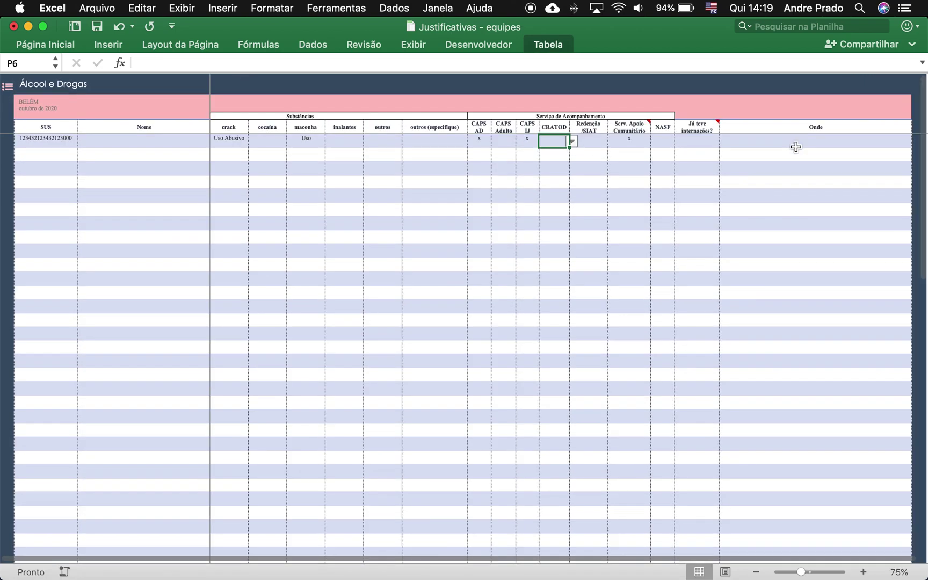
Step: Return from the Álcool e Drogas base to the main menu and open the Crianças e Adolescentes base
scroll(740, 148, "left", 3)
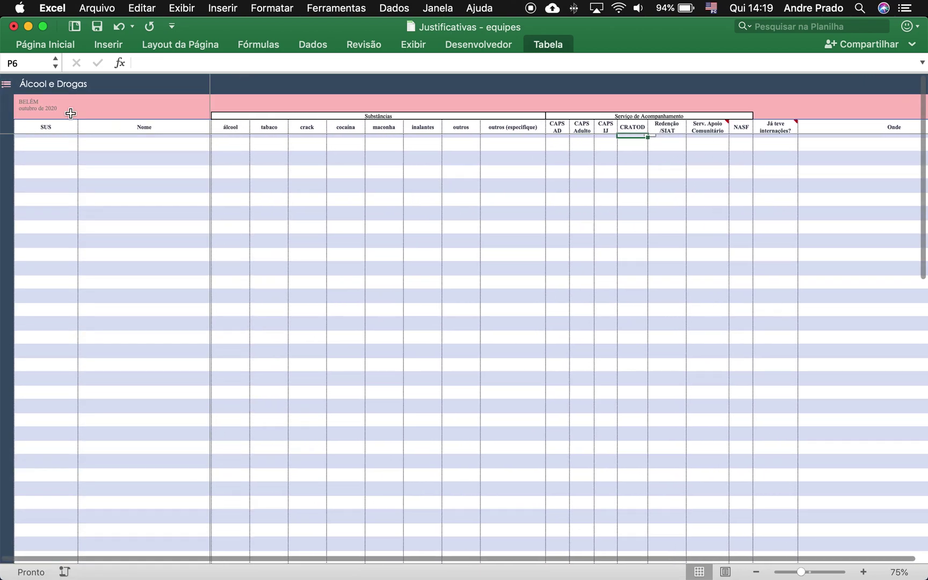
left_click(8, 91)
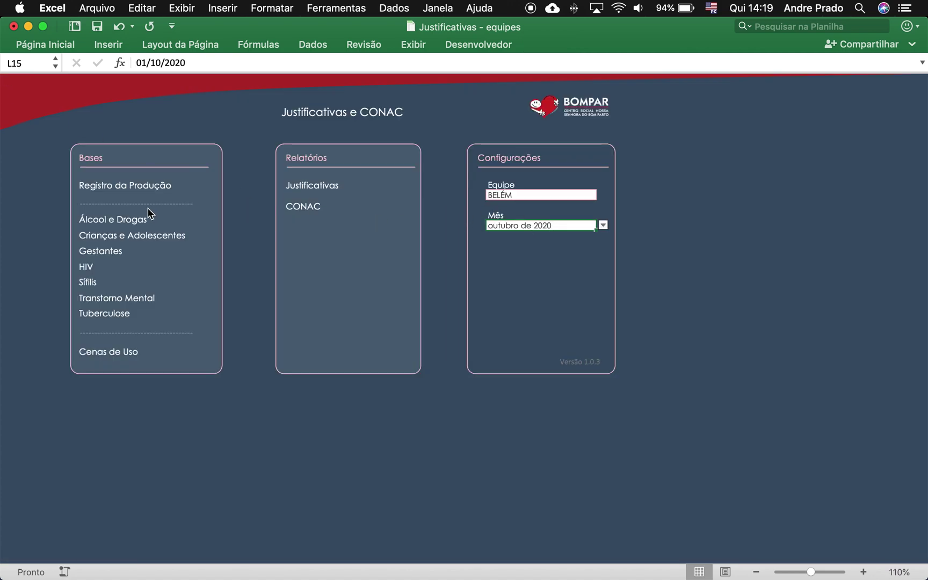
left_click(121, 237)
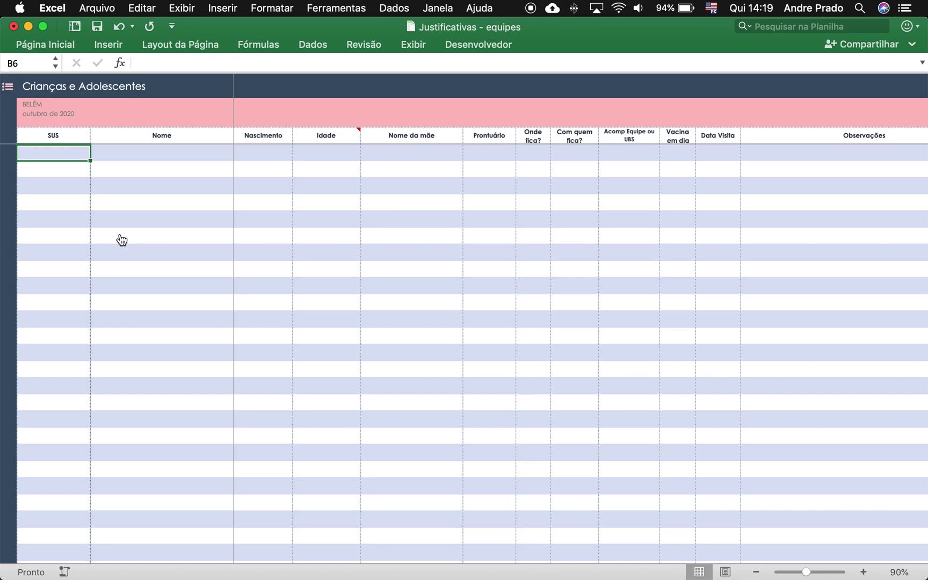
Step: Compare the Equipe and Mês settings in the main menu with the linked header cells of the Crianças e Adolescentes base
left_click(11, 87)
left_click(527, 194)
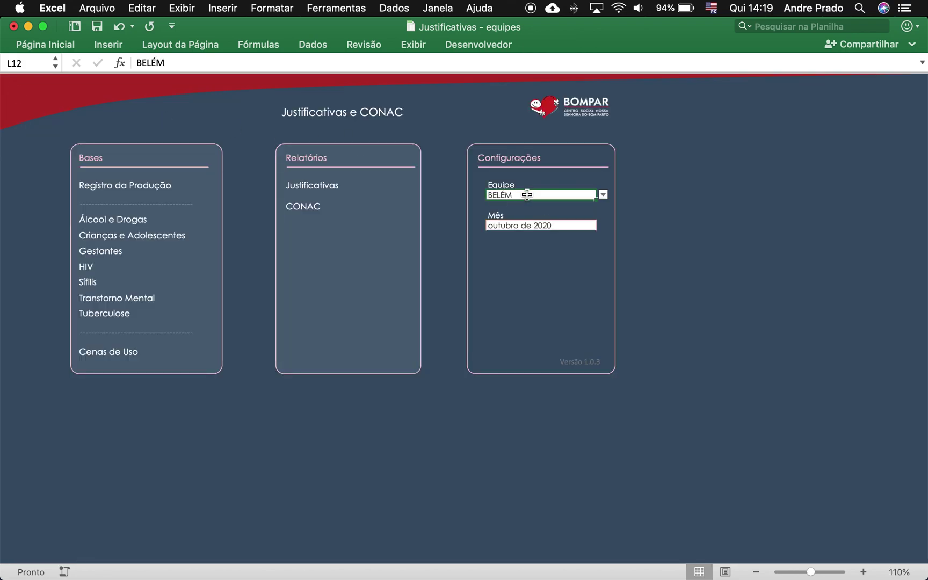
left_click(524, 225)
left_click(522, 197)
left_click(107, 236)
left_click(42, 104)
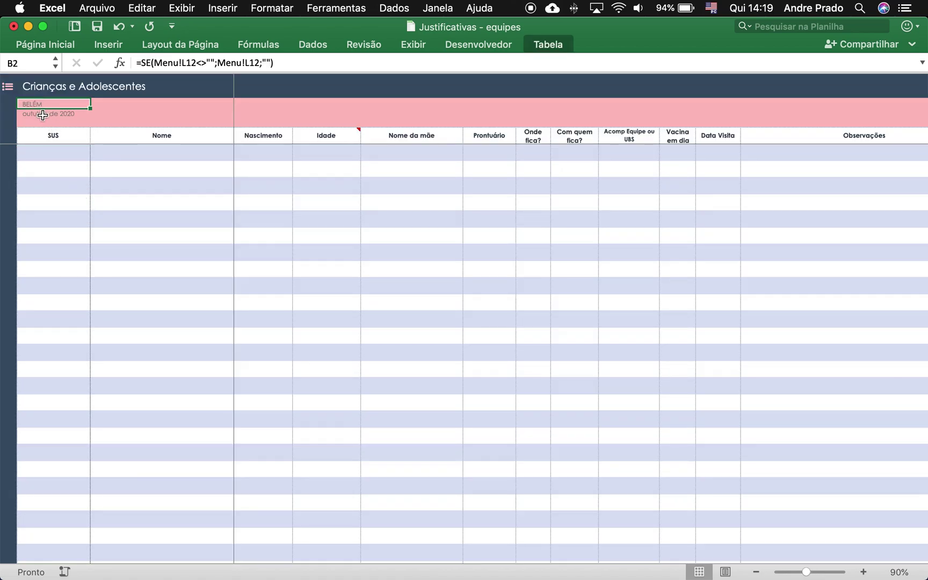
left_click(42, 114)
Step: Enter the date of birth under Nascimento for the first record in the Crianças e Adolescentes base
left_click(43, 151)
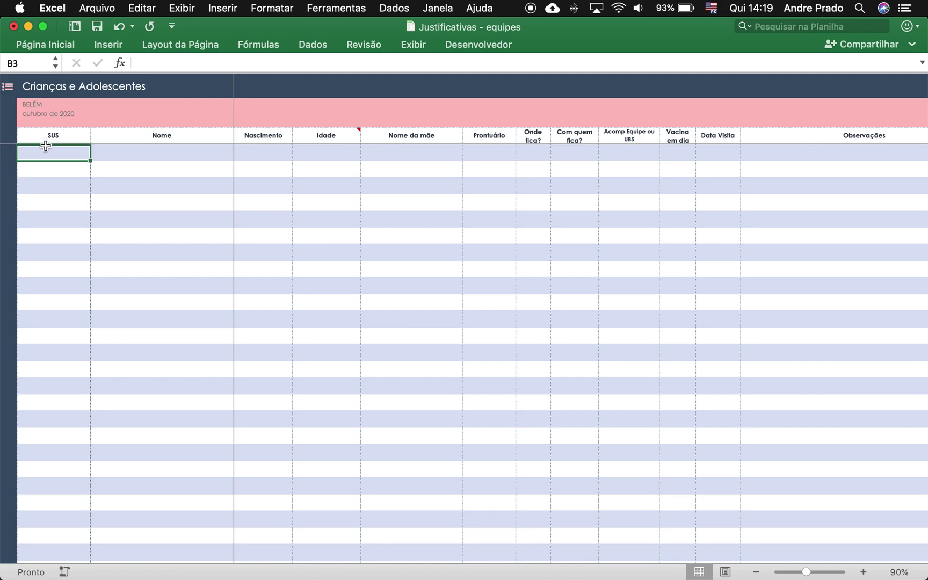
left_click(183, 155)
left_click(268, 155)
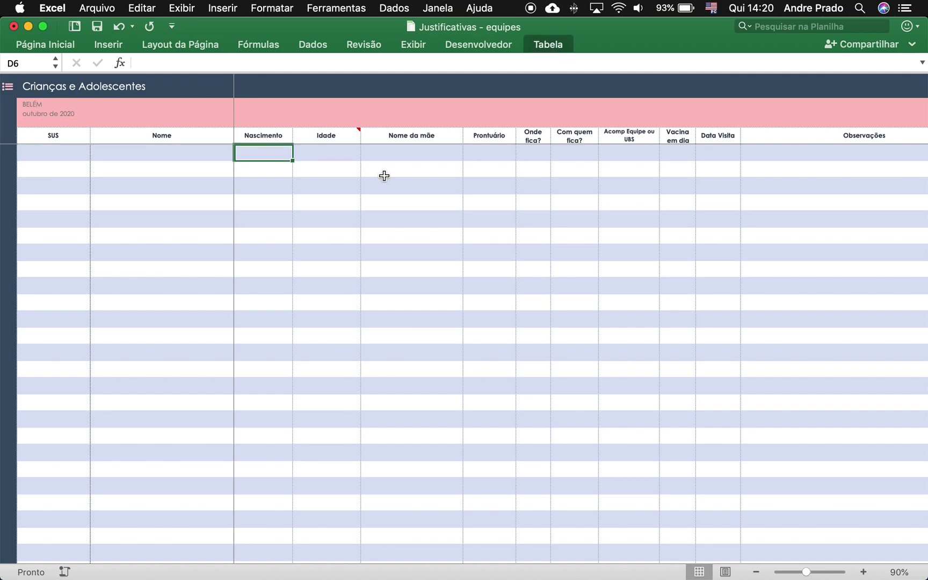
type("02")
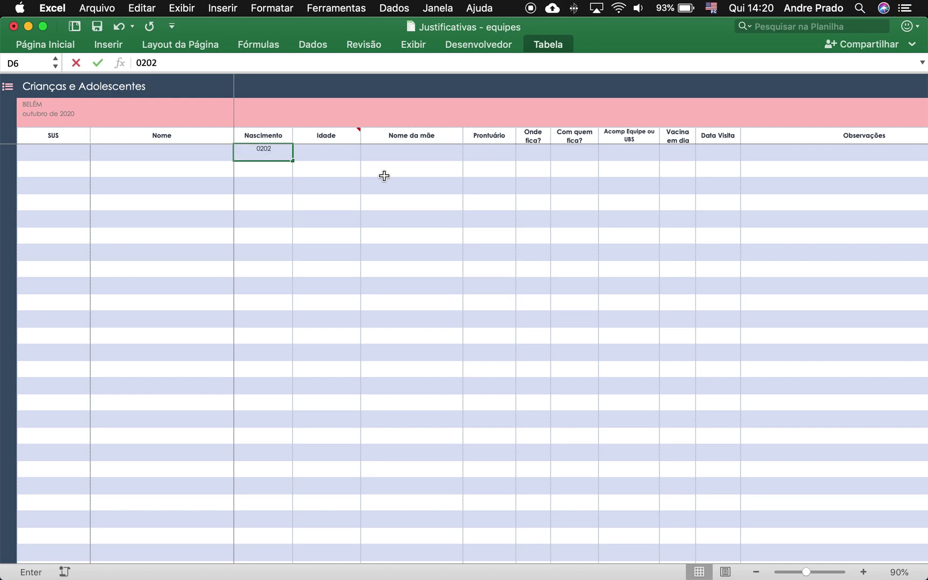
type("/02/2019")
key("Return")
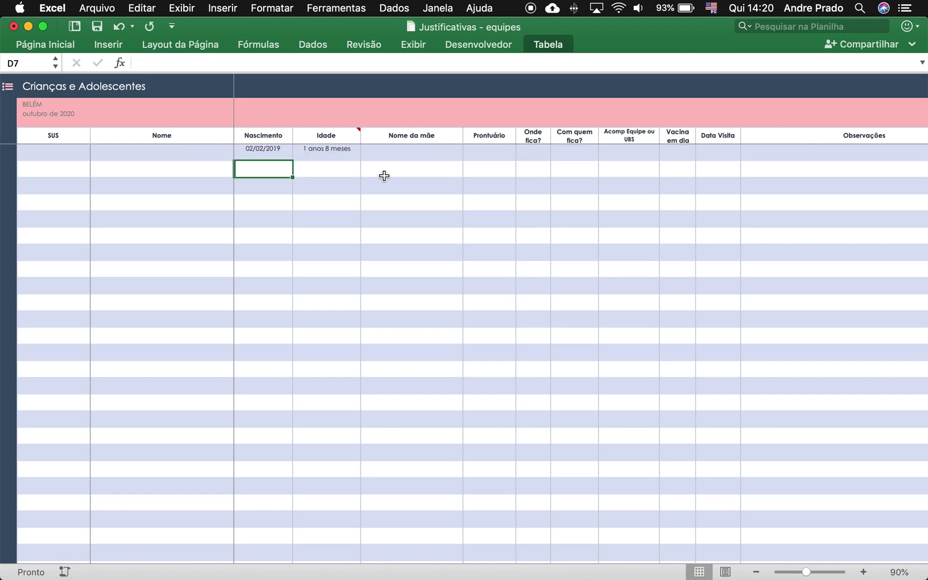
Step: Try to clear the calculated Idade cell of the first child record
left_click(347, 154)
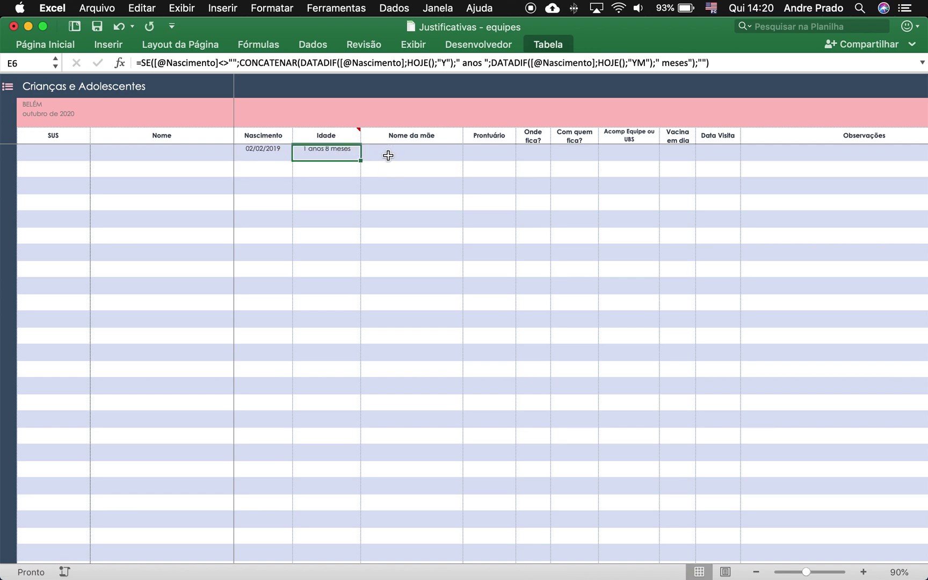
key("Delete")
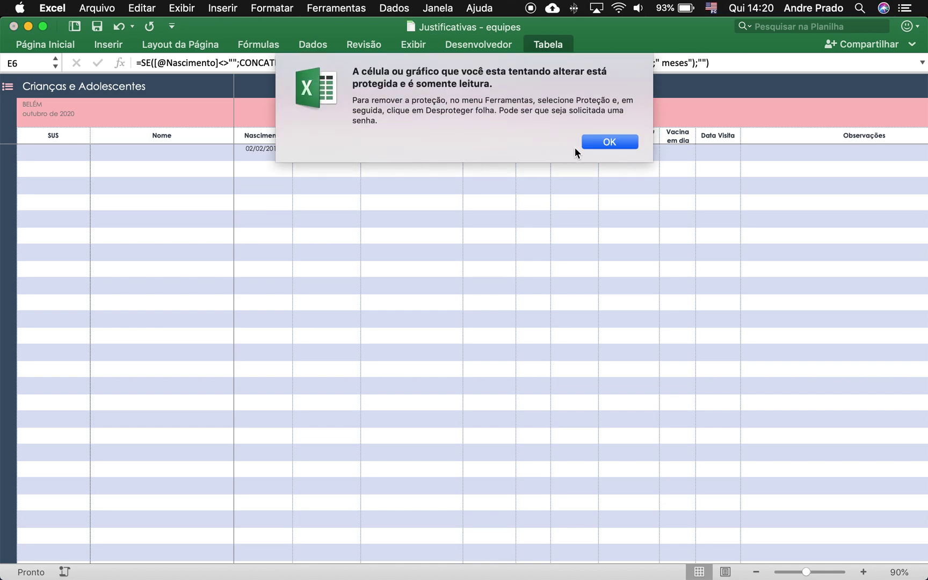
left_click(609, 147)
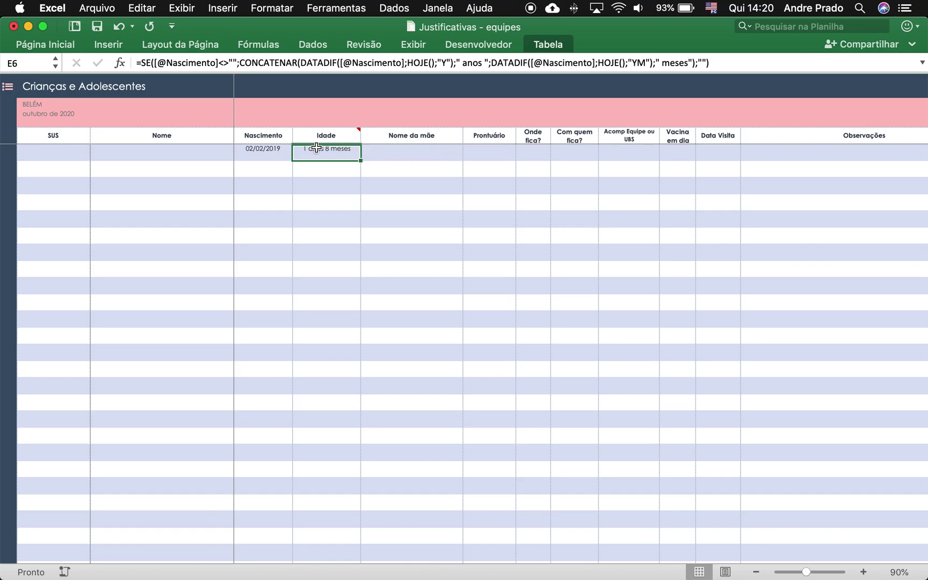
left_click(418, 153)
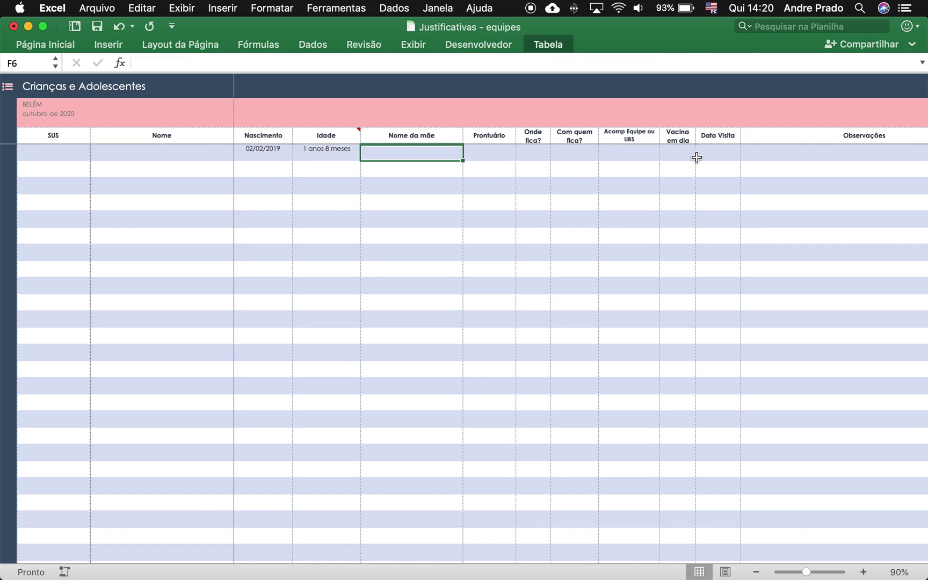
Step: Open the Gestantes base and set the first record's DUM to 01/07/2020
left_click(8, 87)
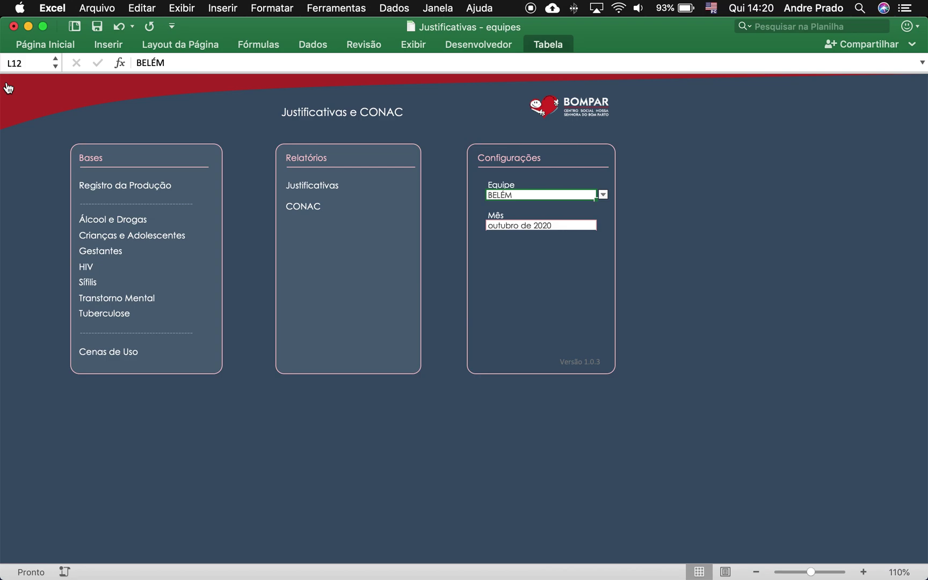
left_click(110, 253)
mouse_move(355, 145)
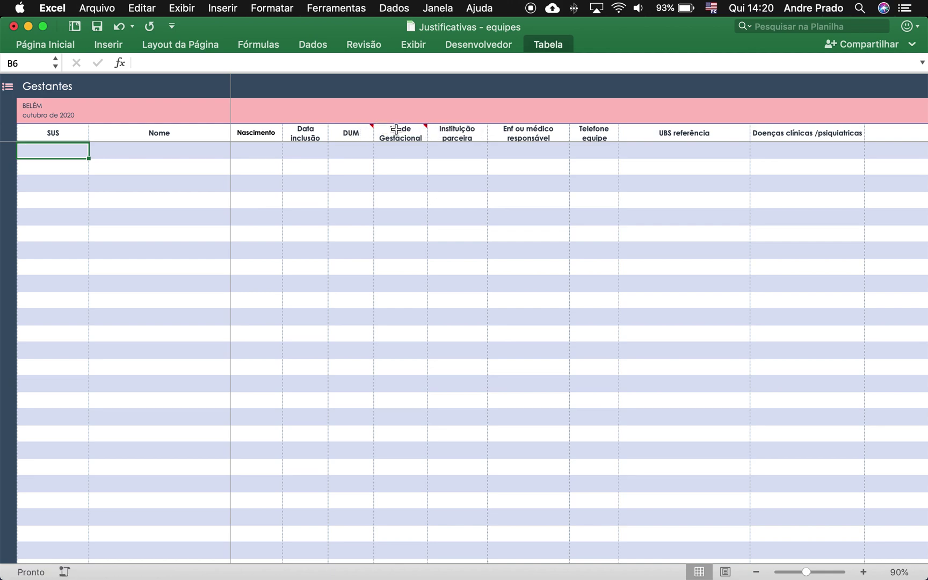
left_click(355, 150)
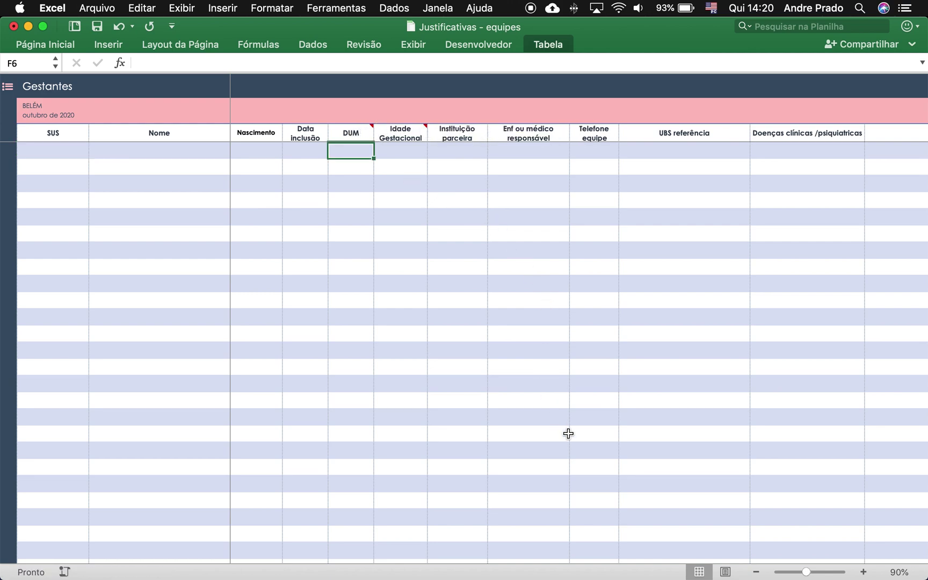
type("0101")
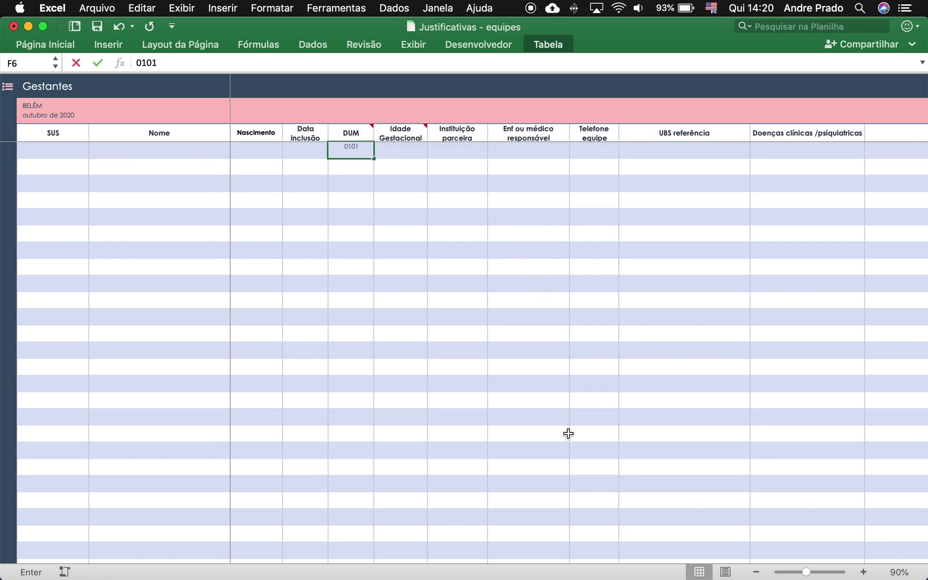
key("BackSpace")
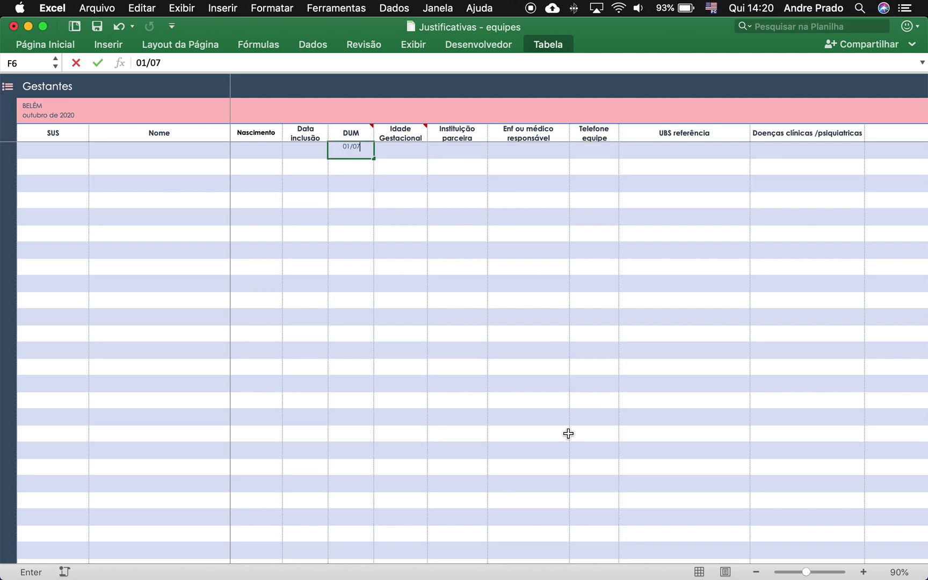
type("/07/2020")
key("Return")
Step: Inspect the first record's Idade Gestacional formula and DUM entry, and view the remaining Gestantes columns
key("Up")
key("Right")
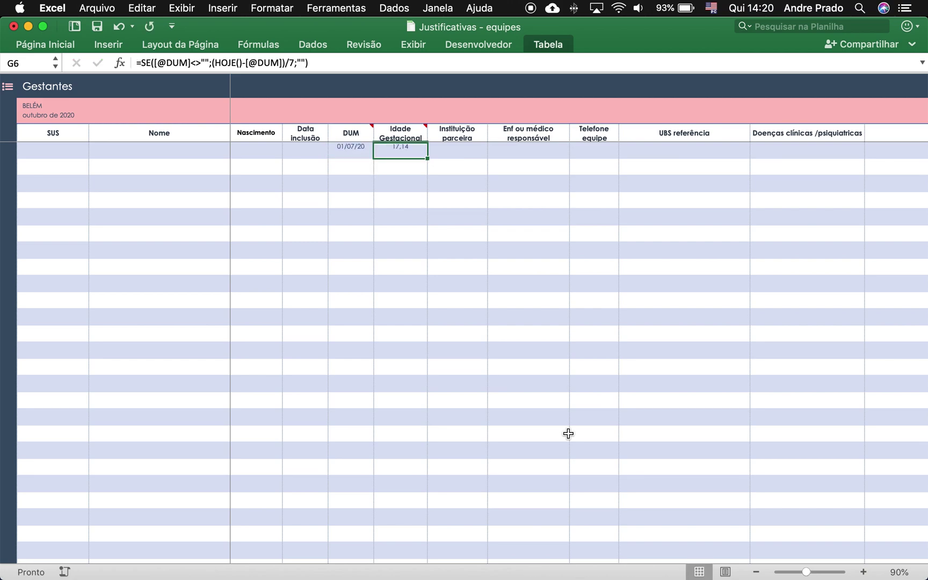
key("Left")
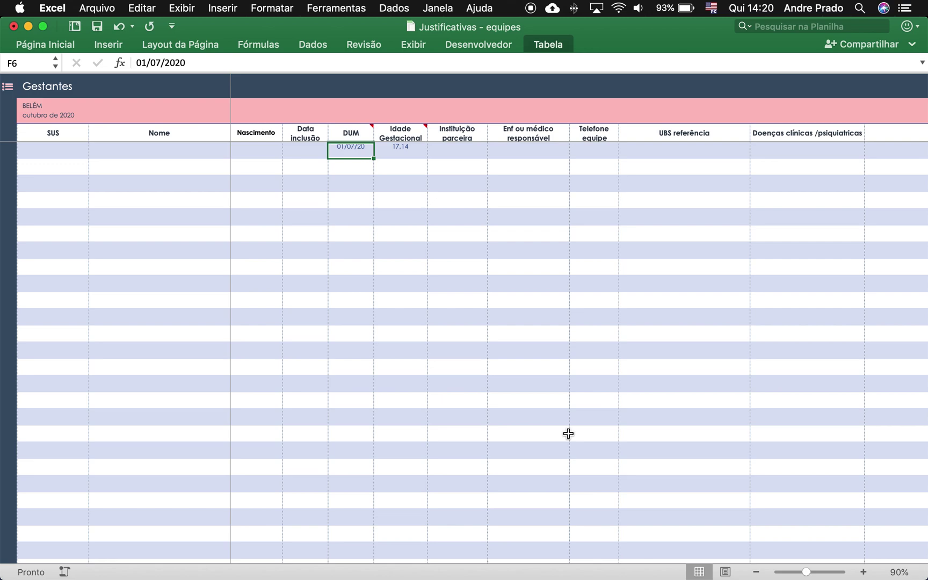
scroll(591, 223, "right", 2)
scroll(292, 119, "left", 2)
Step: Open the HIV base from the main menu, view its columns and return to the menu
left_click(12, 88)
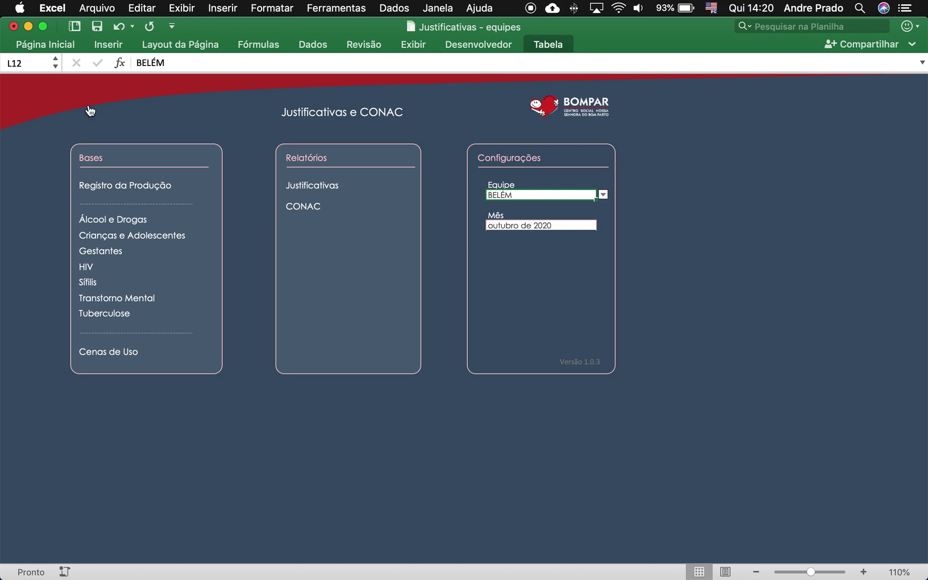
left_click(86, 267)
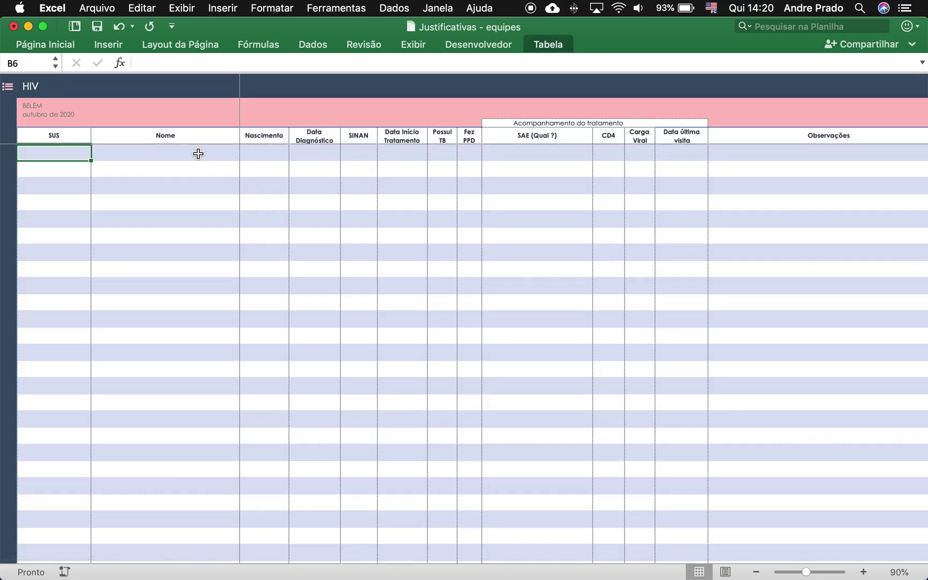
left_click(9, 88)
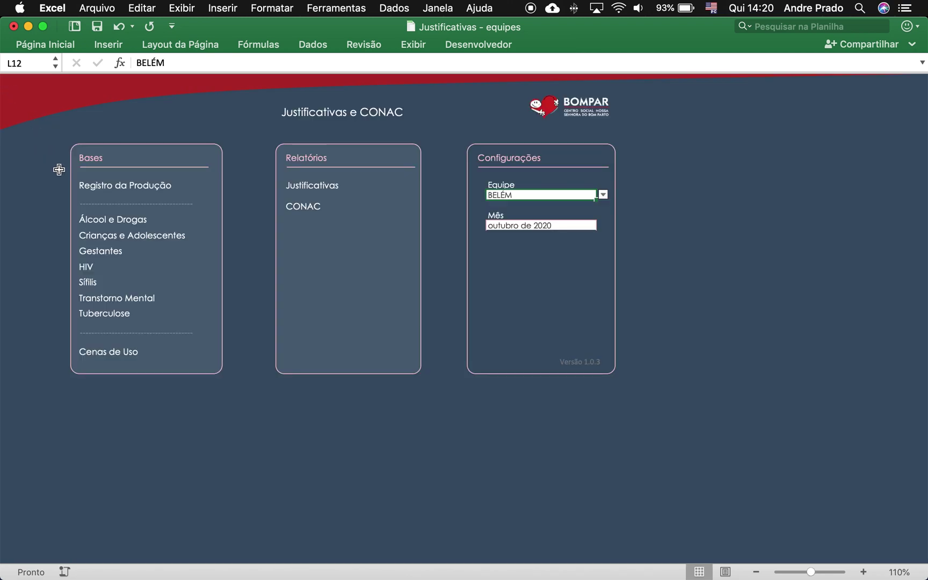
left_click(88, 282)
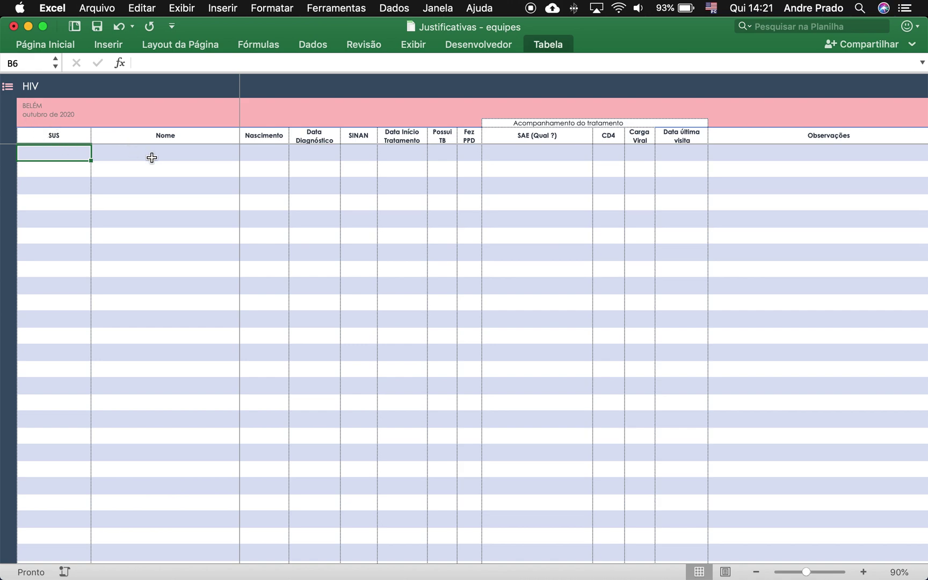
left_click(7, 87)
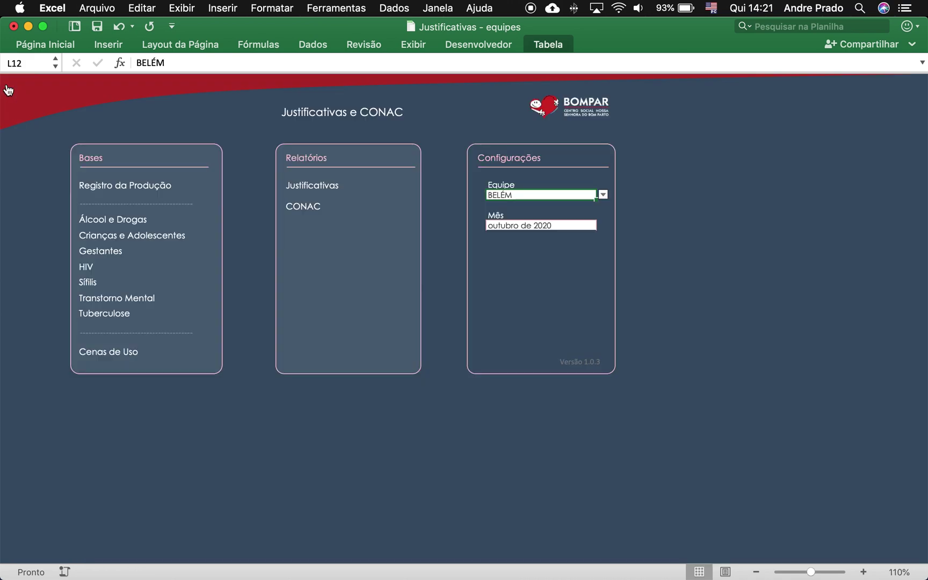
Step: Open the Sífilis base and bring its full set of columns into view
left_click(88, 283)
key("Left")
key("Right")
key("Right")
key("Left")
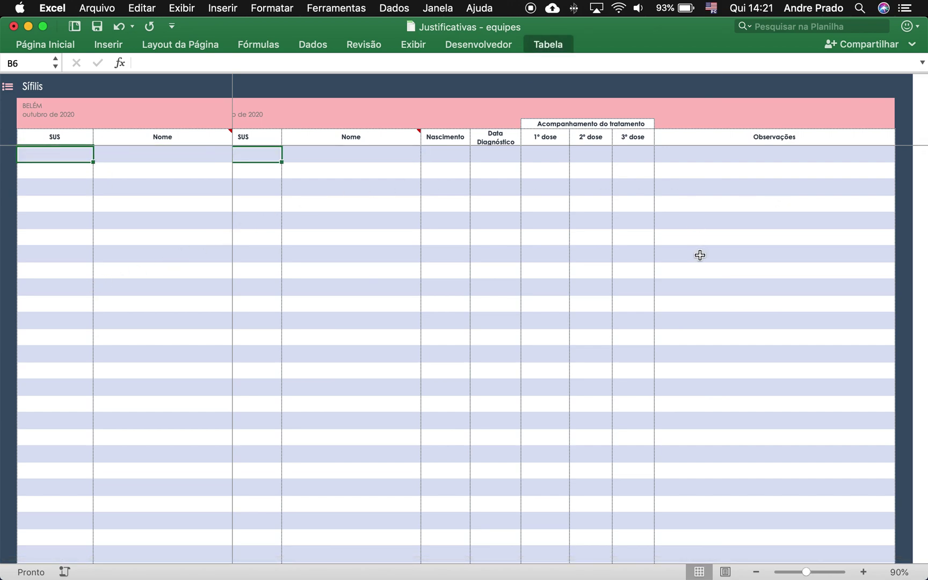
scroll(628, 268, "right", 5)
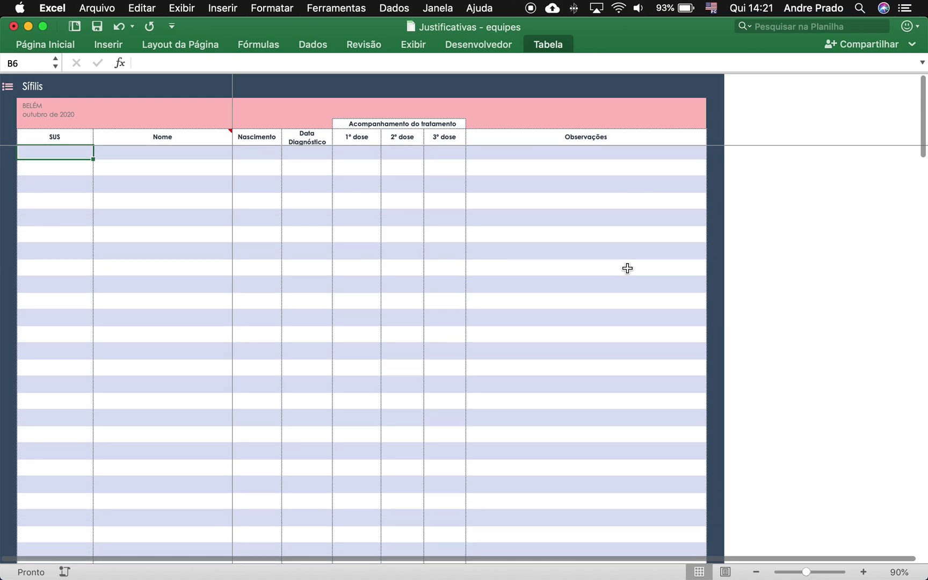
Step: Enter the patient's full name under Nome for the first record in the Sífilis base
key("Right")
key("Right")
key("Left")
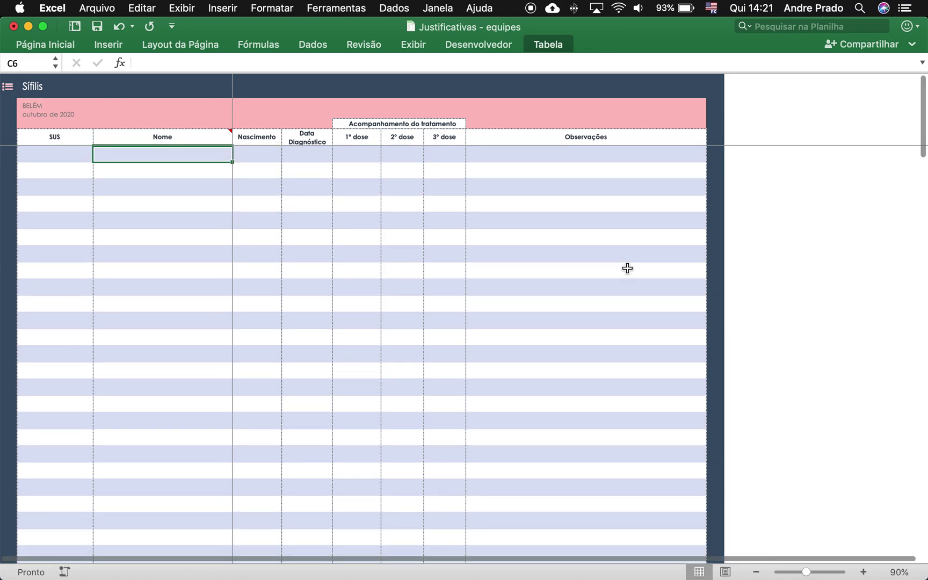
type("Jos")
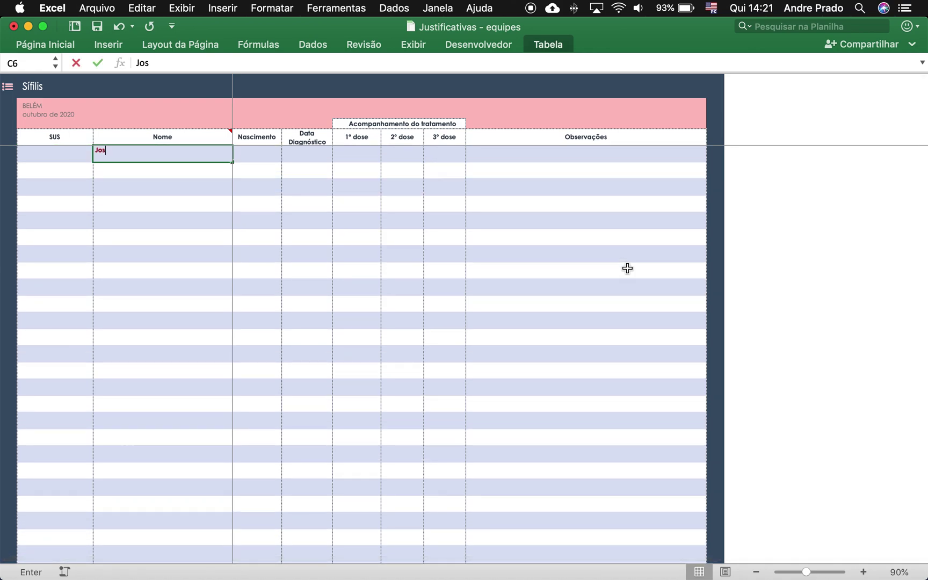
type("'")
key("Right")
key("Left")
key("Left")
key("Right")
Step: Set the 1ª dose date of the first Sífilis record to 01/01/2020
key("Right")
key("Right")
key("Left")
key("Right")
key("Right")
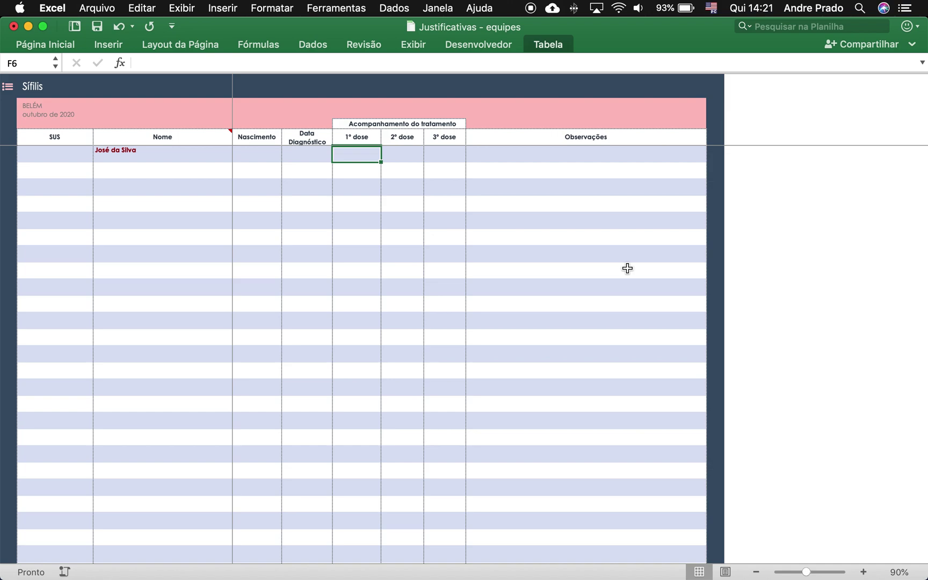
type("01/01")
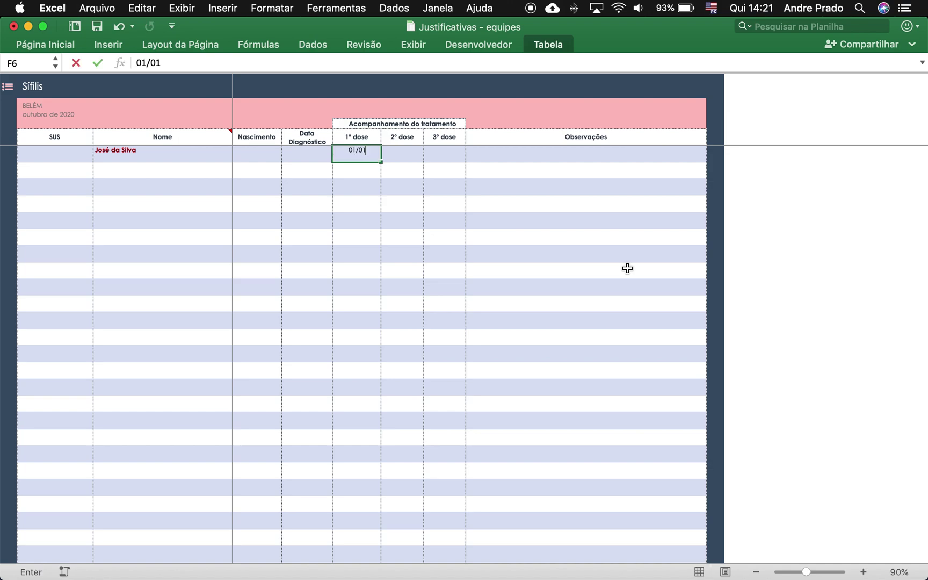
type("/2020")
key("Return")
key("Up")
key("Right")
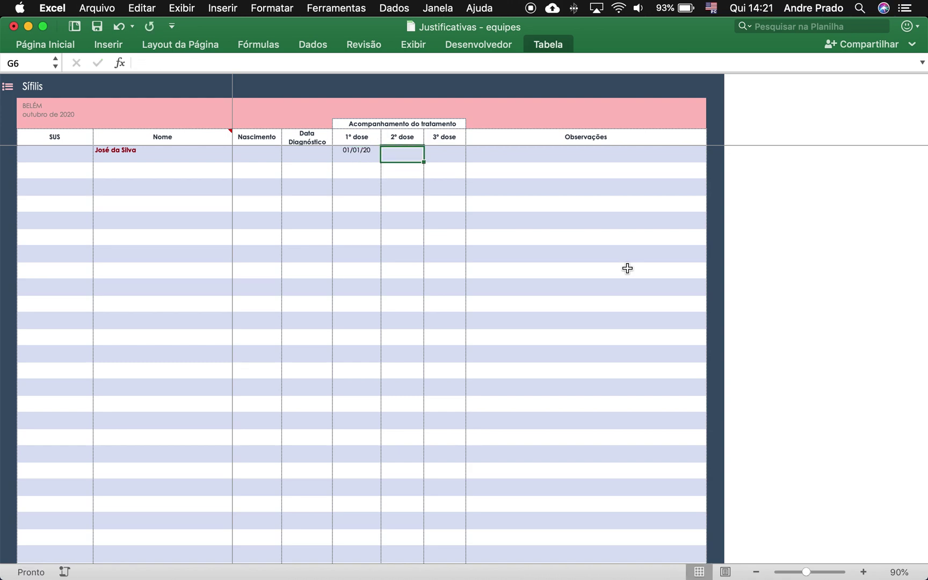
Step: Set the first Sífilis record's 2ª dose to 01/02/2020 and its 3ª dose to 01/03/2020
type("01/02/2020")
key("Tab")
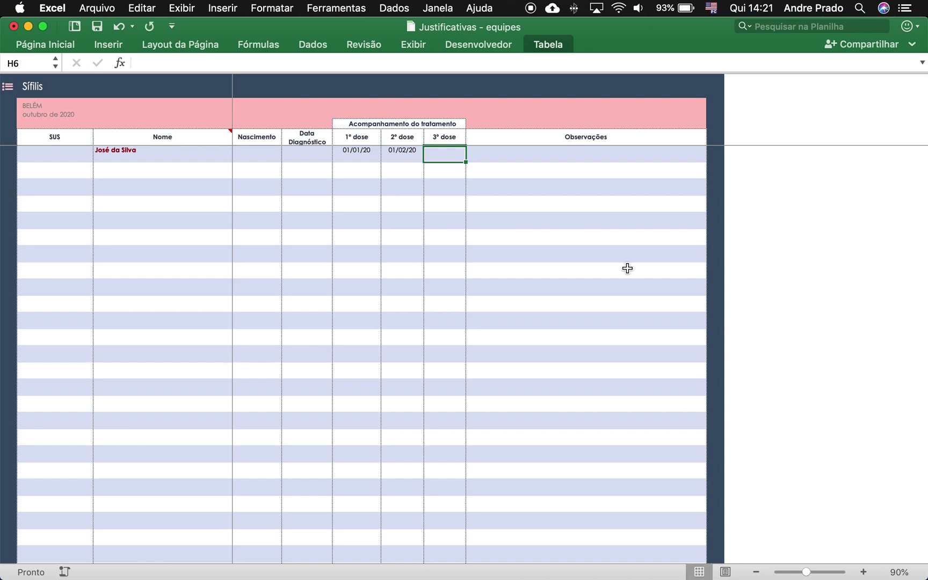
type("01/03")
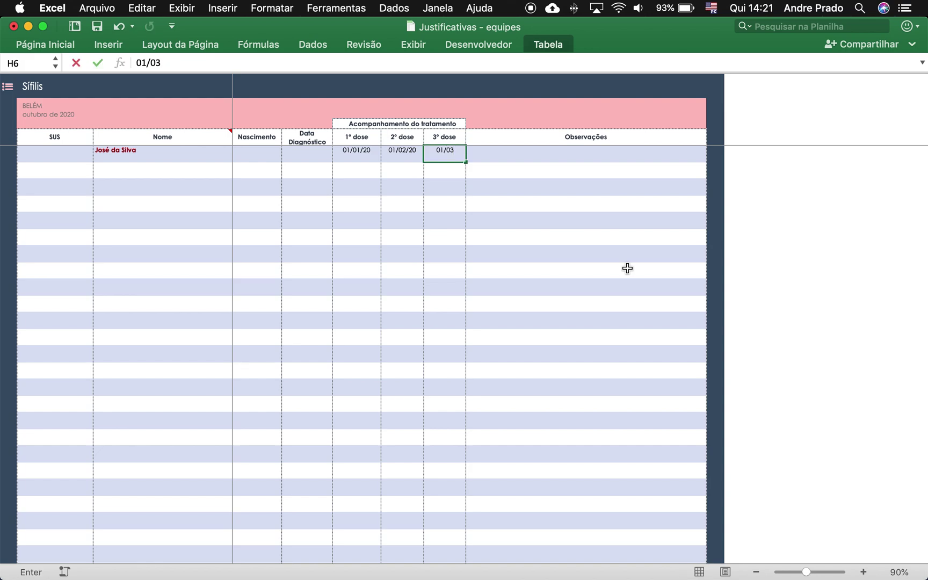
type("/2020")
key("Return")
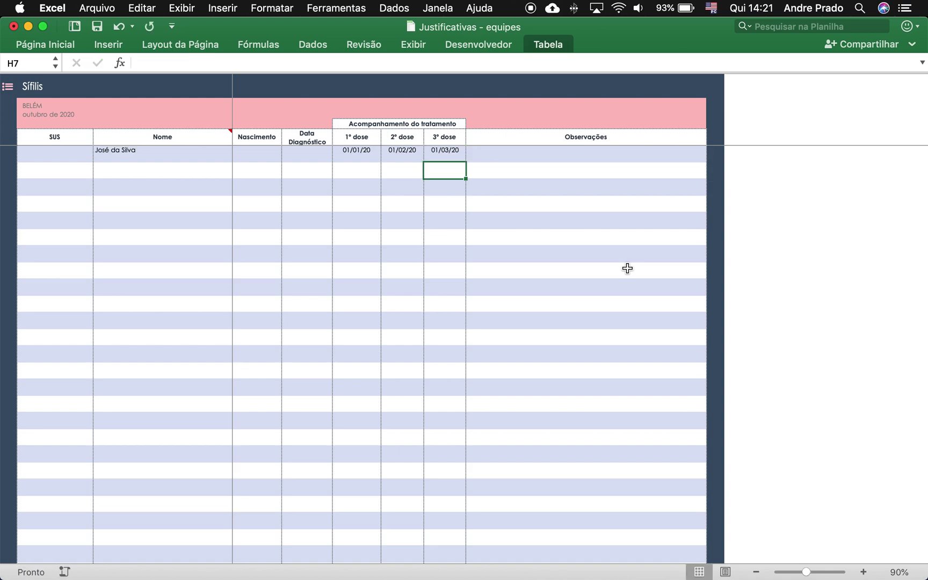
Step: Clear the 3ª dose date from the first record in the Sífilis base
left_click(115, 156)
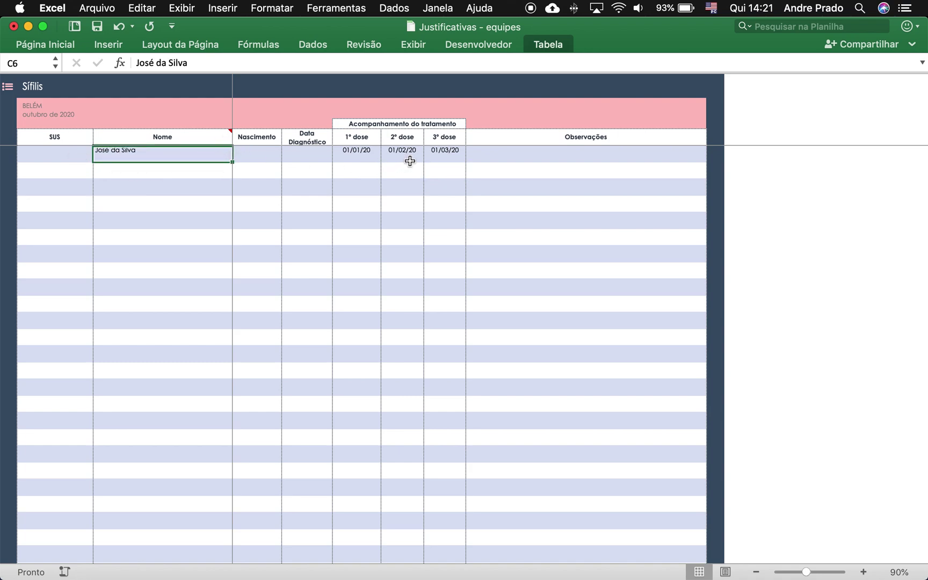
left_click(446, 154)
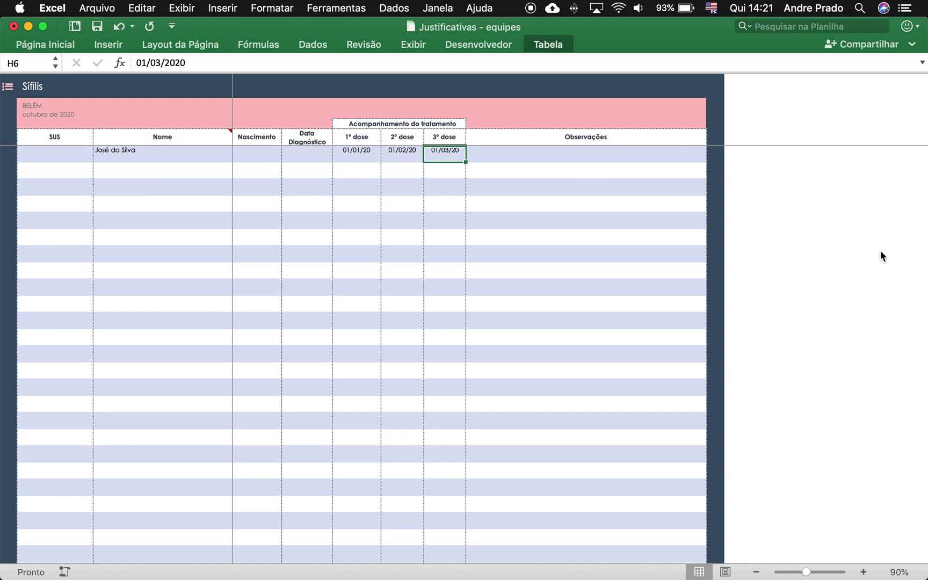
key("Delete")
key("Left")
key("Left")
key("Left")
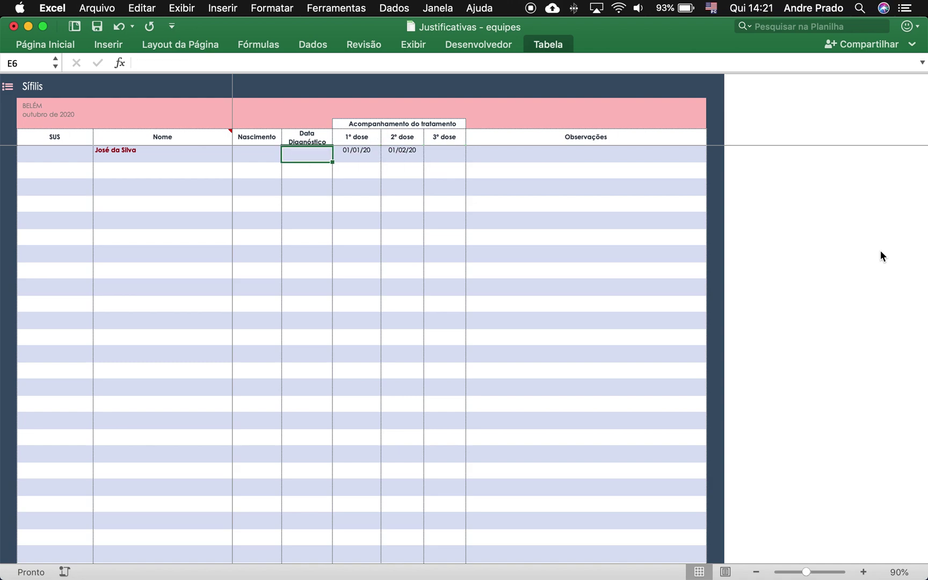
Step: Clear the 1ª dose and 2ª dose dates together from the first Sífilis record
key("Right")
key("shift+Right")
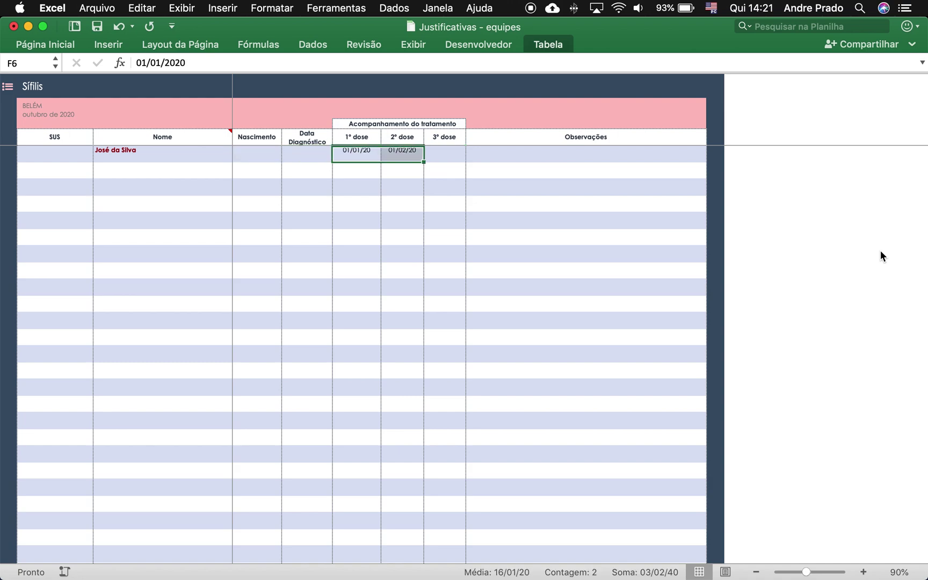
key("Delete")
key("Left")
key("Left")
key("Left")
key("Left")
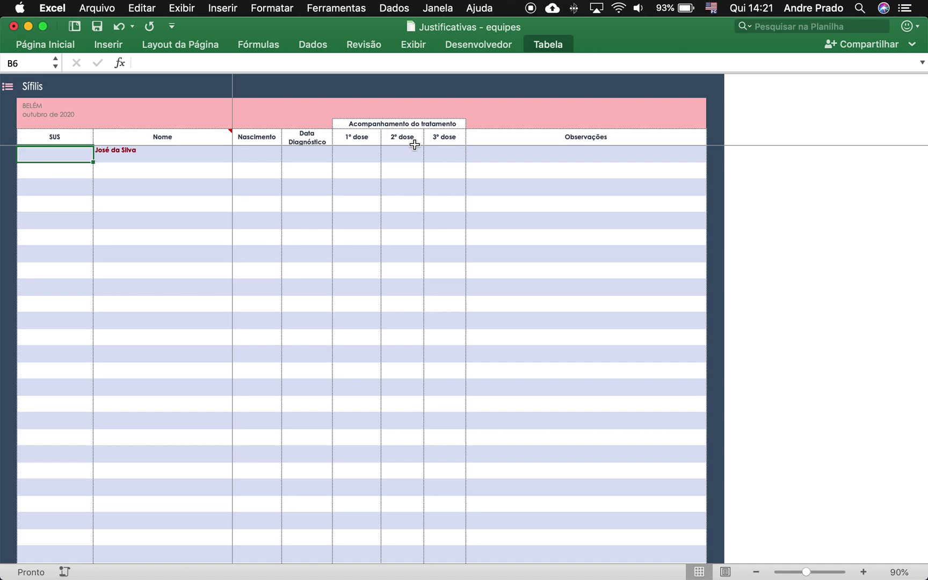
Step: Open the Cenas de Uso base to examine its columns, and return to the main menu sheet
left_click(11, 86)
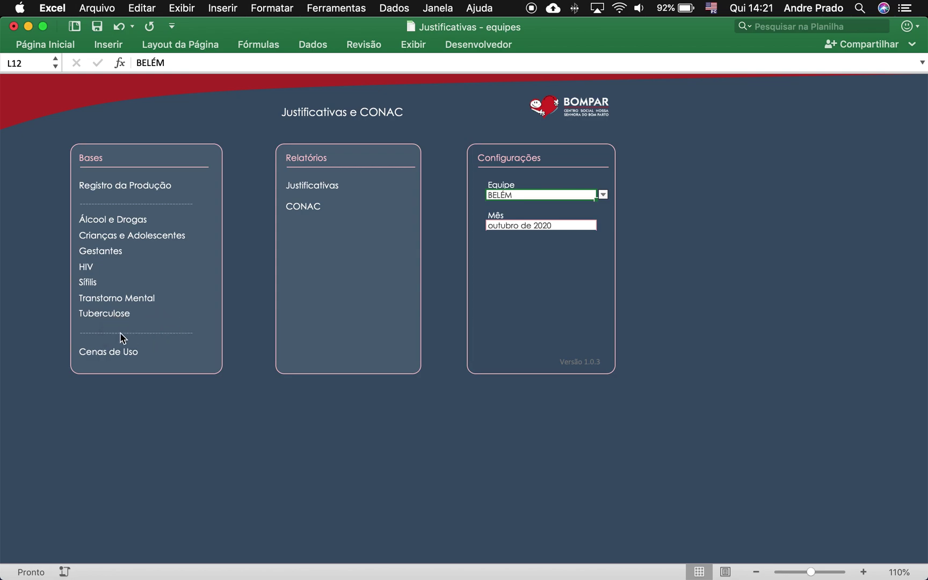
left_click(151, 352)
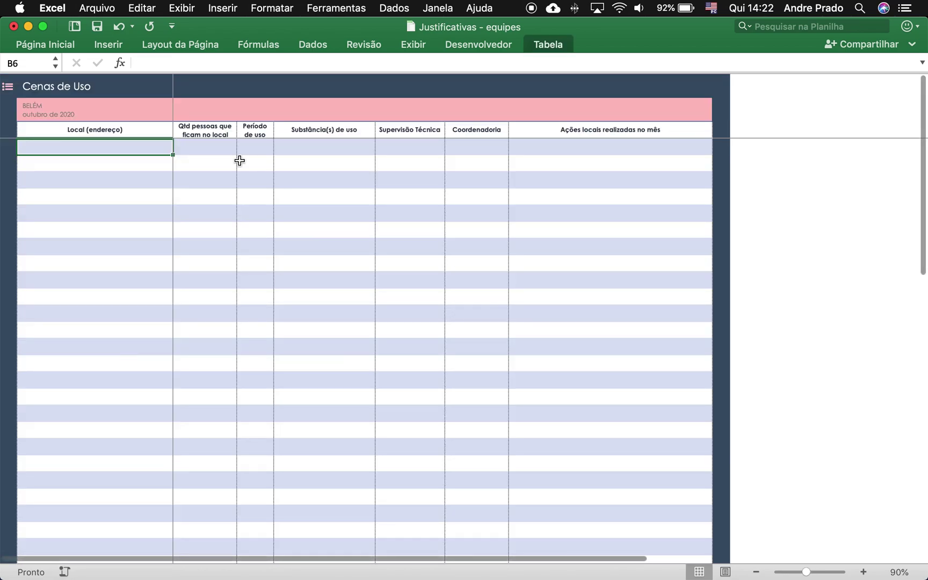
left_click(8, 86)
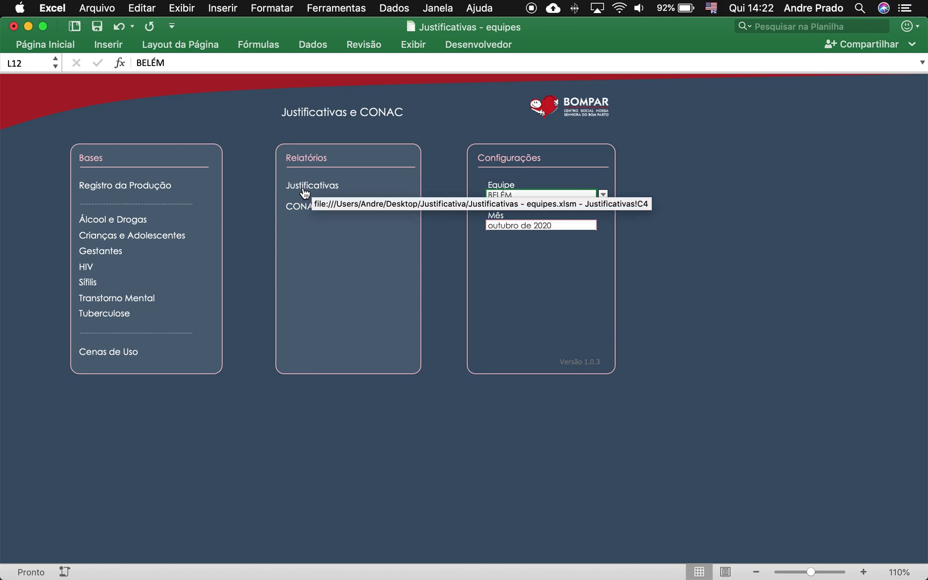
Step: Close the Justificativas - equipes workbook and open Justificativas e CONAC (com dados de exemplo).xlsm with macros enabled
left_click(14, 26)
left_click(383, 126)
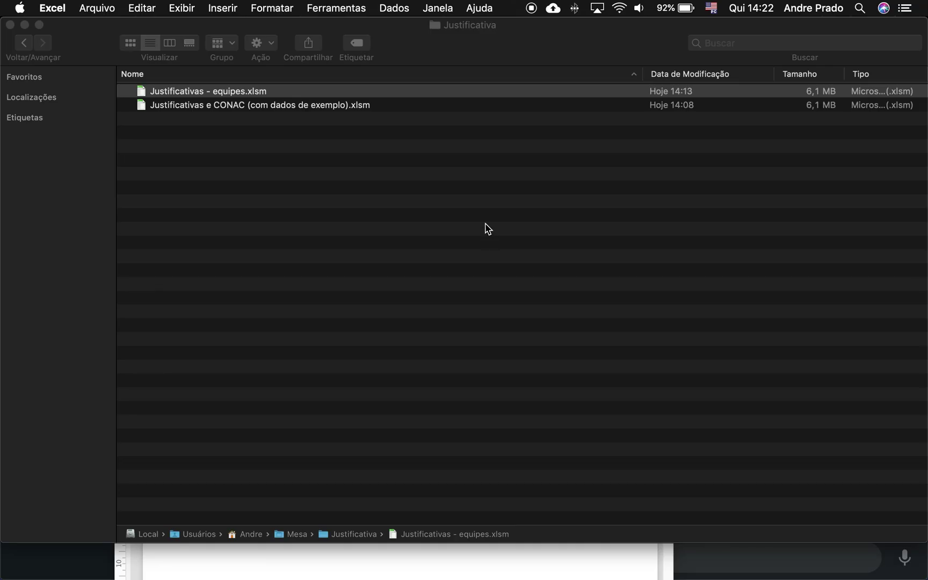
double_click(263, 106)
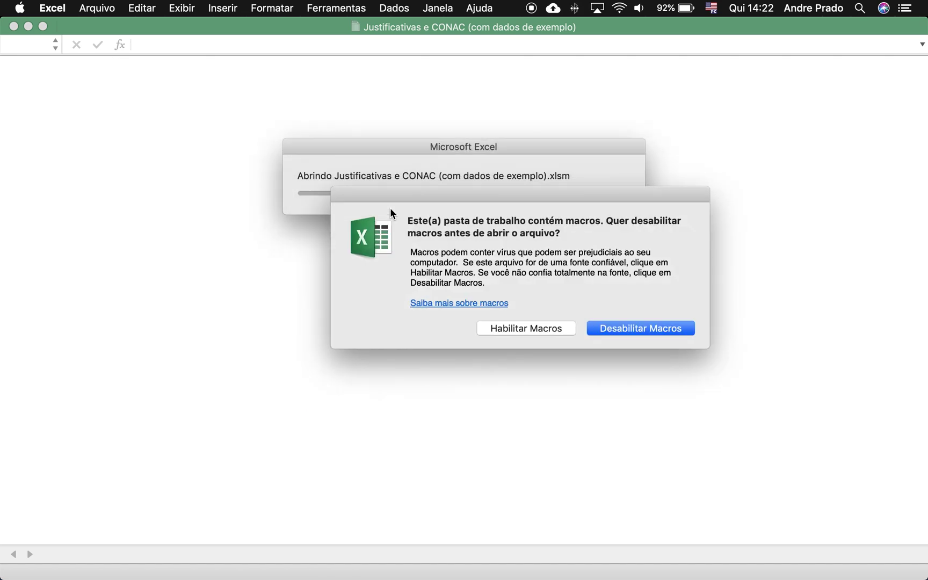
left_click(522, 327)
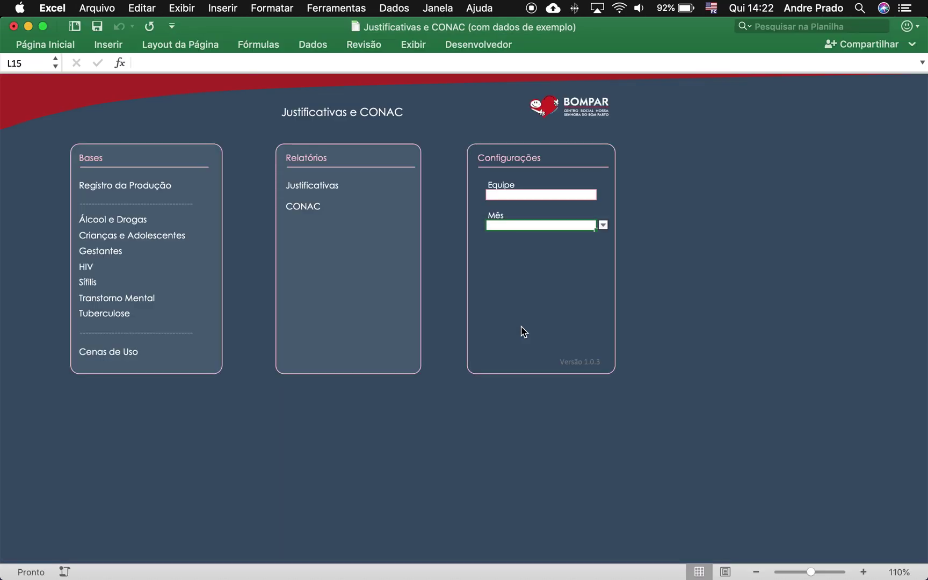
Step: Open the Registro da Produção and examine the SÉ I team's PRODUÇÃO and META rows for each month
left_click(148, 189)
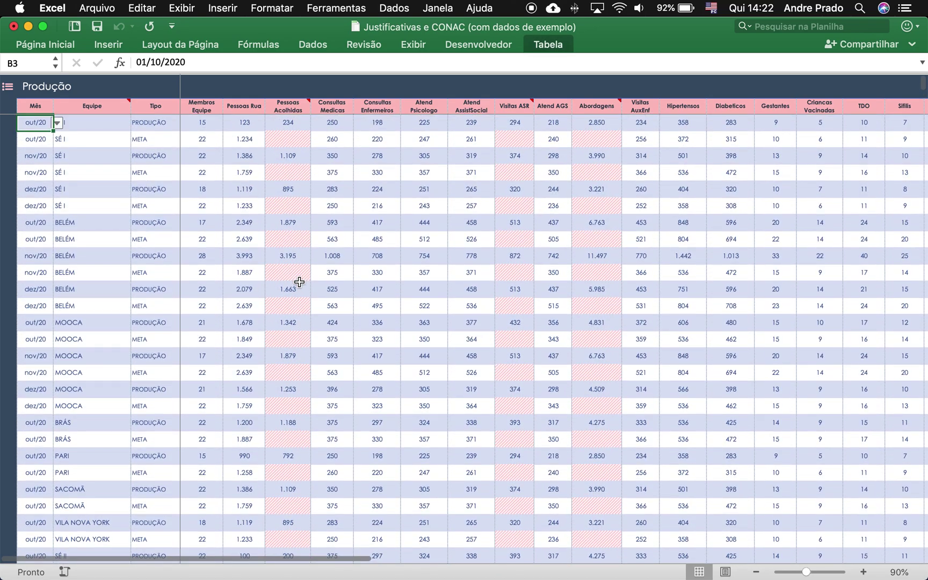
left_click(104, 127)
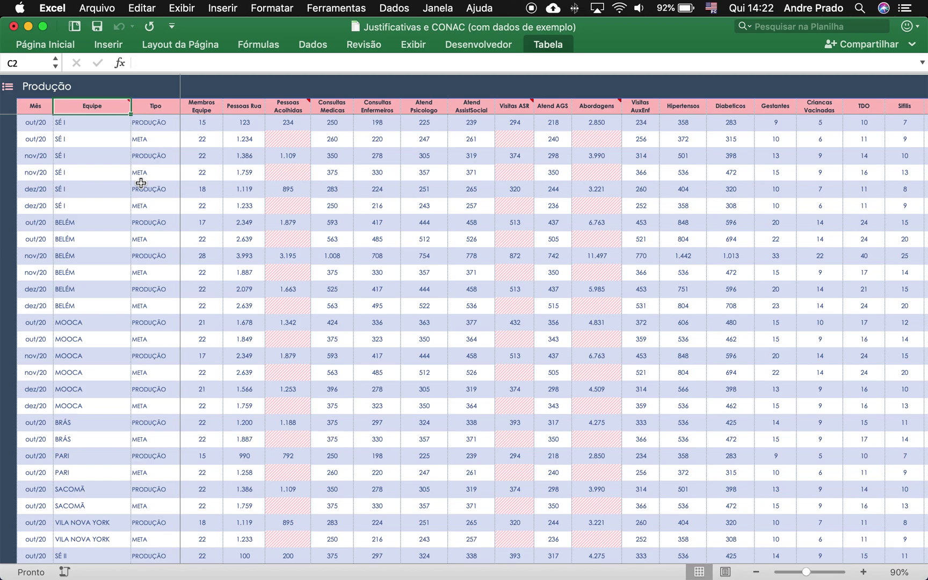
key("Down")
key("Down")
key("Down")
key("Down")
key("Down")
key("Down")
key("Down")
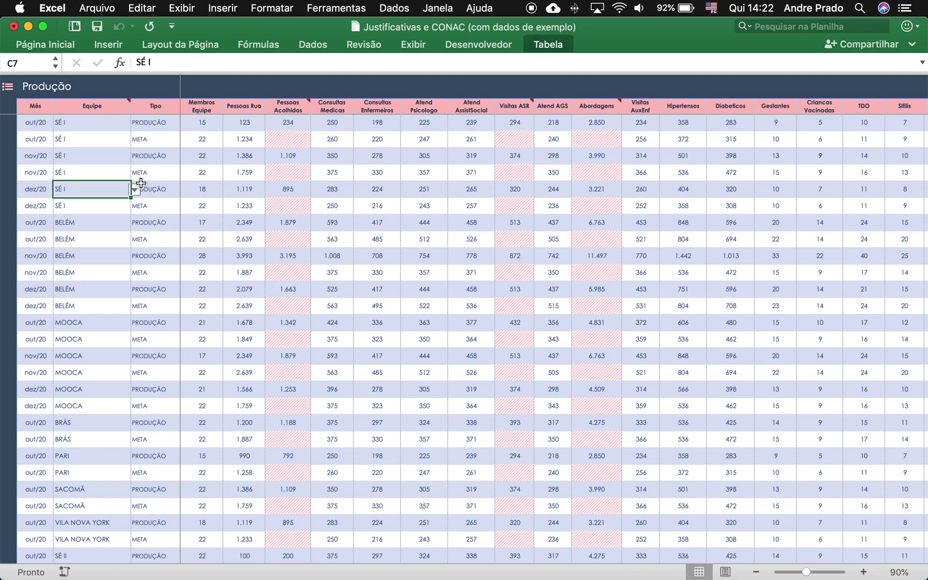
key("Up")
key("Up")
key("Up")
key("Up")
key("Up")
key("Up")
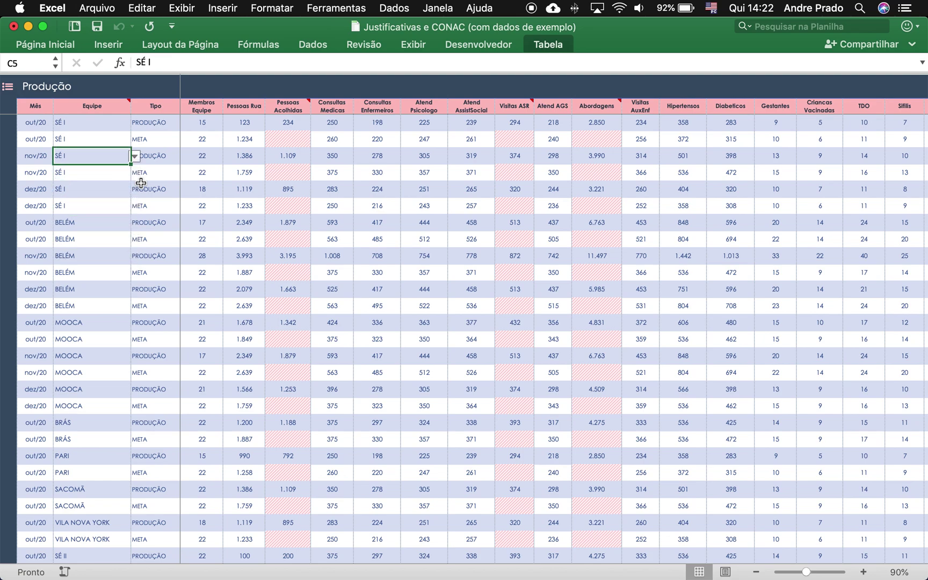
left_click_drag(72, 123, 76, 134)
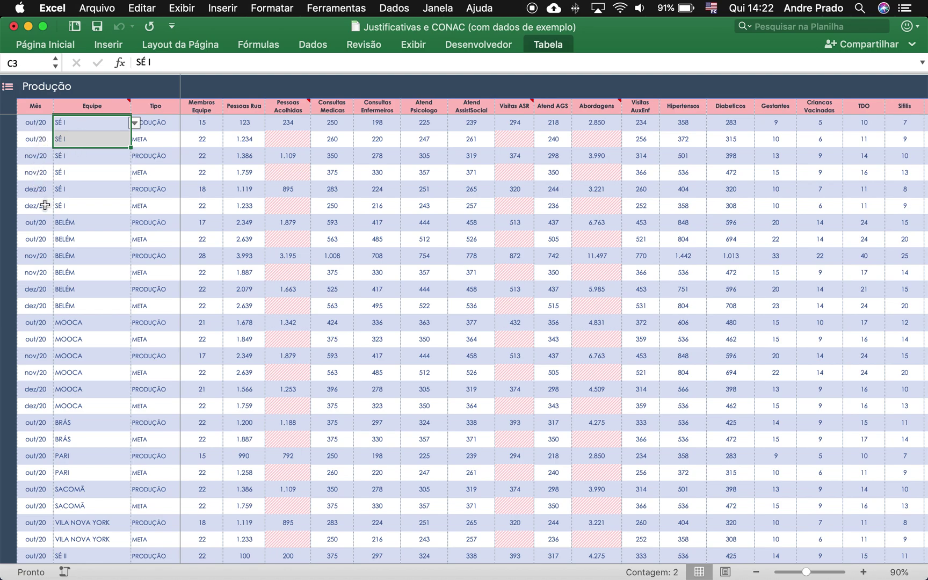
Step: Examine the BELÉM rows onward and the hatched META cells under Pessoas Acolhidas, Visitas ASR and Abordagens
left_click(80, 226)
scroll(141, 346, "down", 1)
scroll(140, 345, "down", 3)
scroll(141, 346, "up", 4)
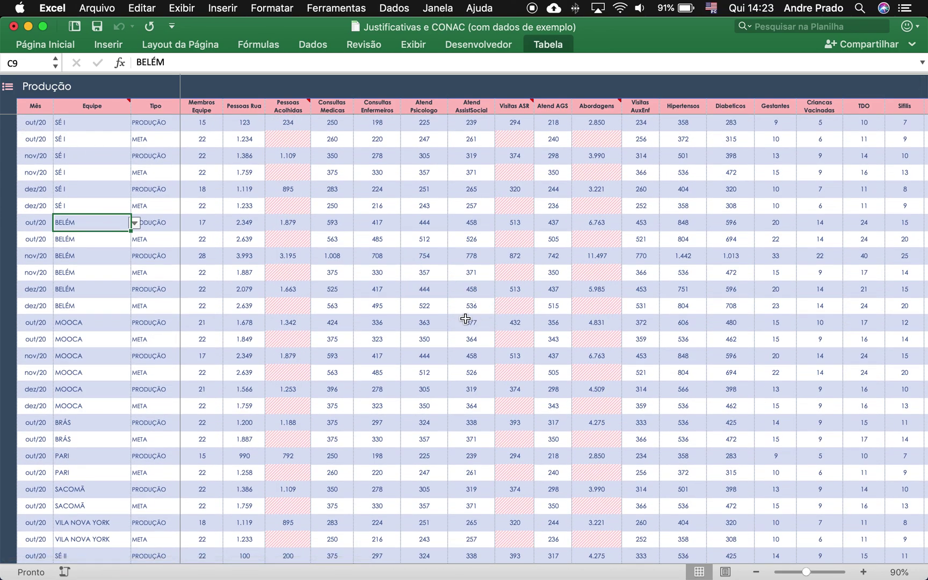
scroll(604, 294, "right", 3)
scroll(379, 242, "left", 3)
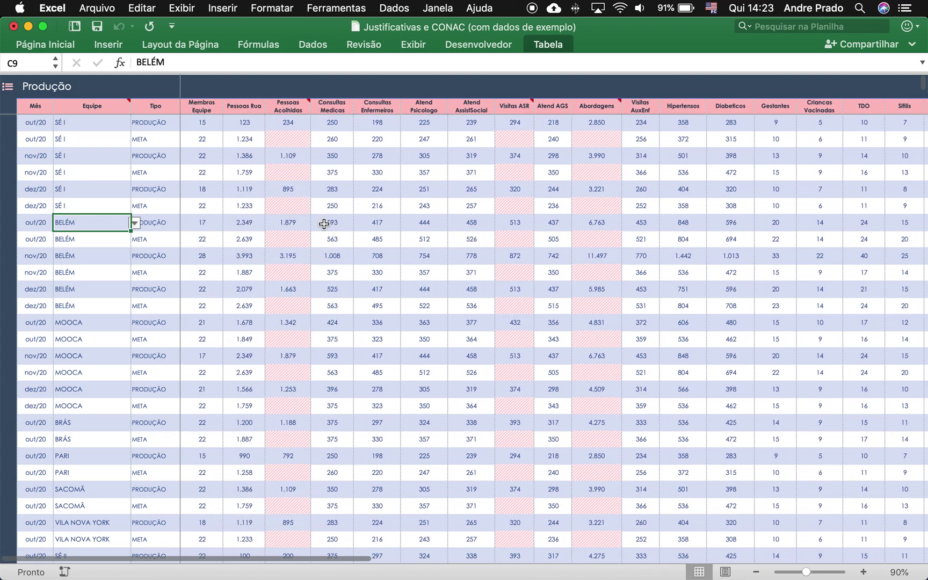
left_click(283, 140)
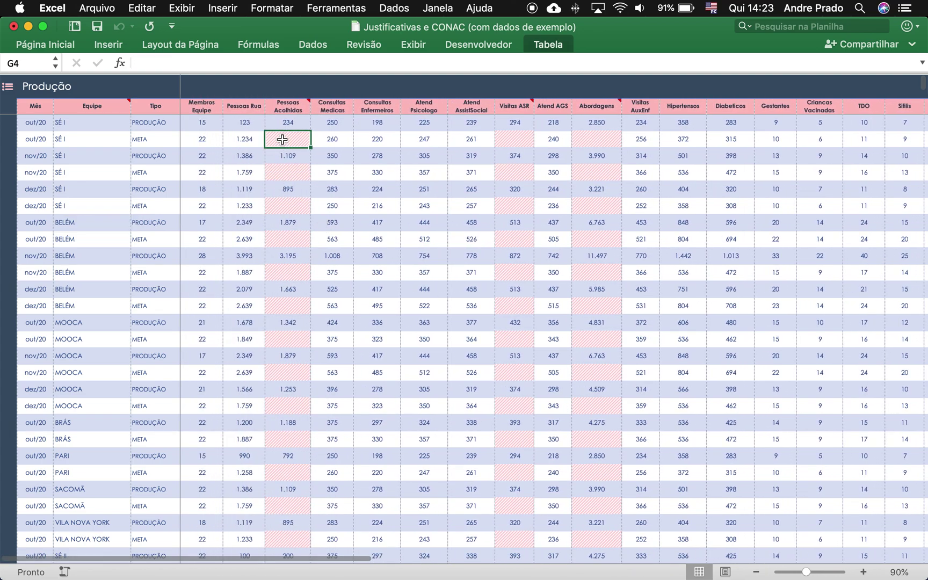
left_click(511, 140)
left_click(613, 140)
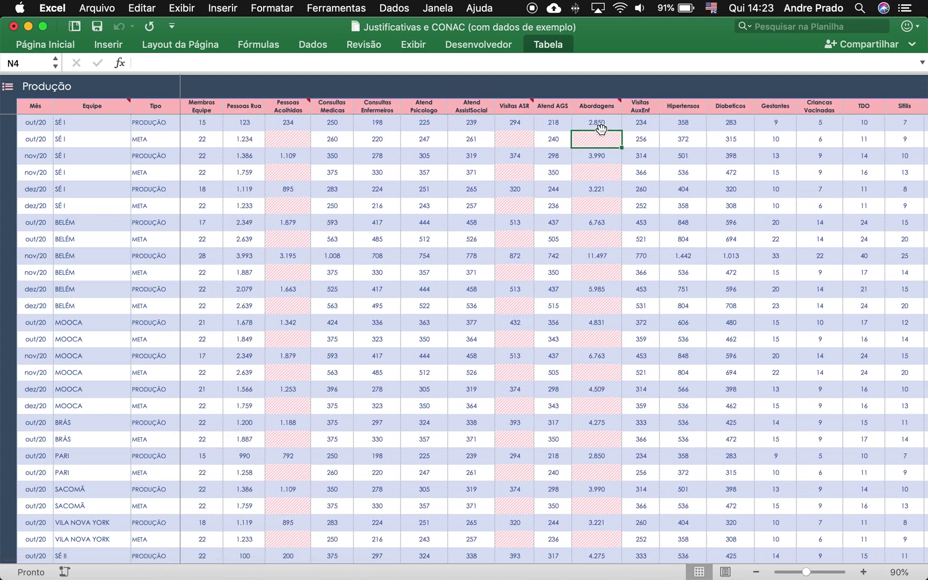
scroll(706, 154, "right", 5)
scroll(360, 173, "left", 3)
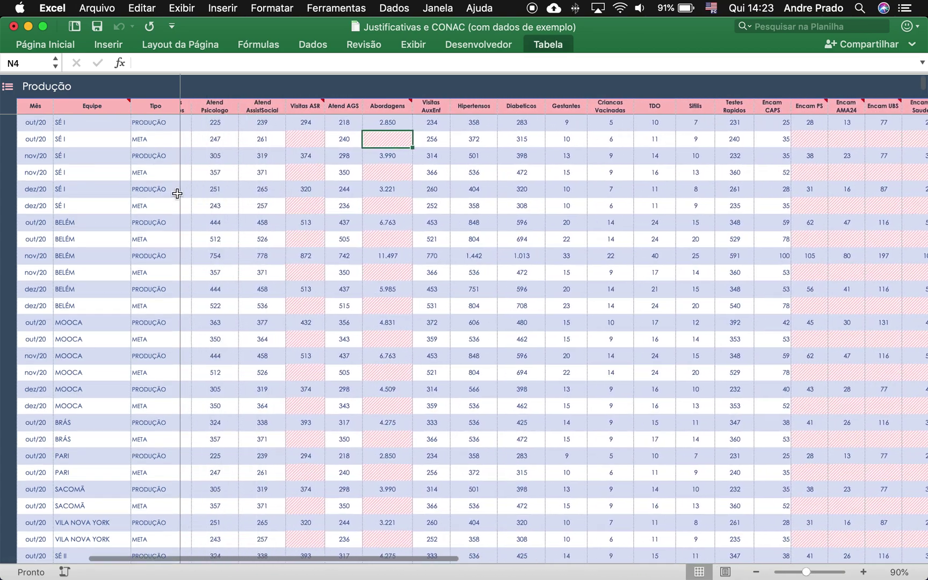
Step: Return to the main menu sheet and open the Justificativas report to look through its indicators
left_click(8, 87)
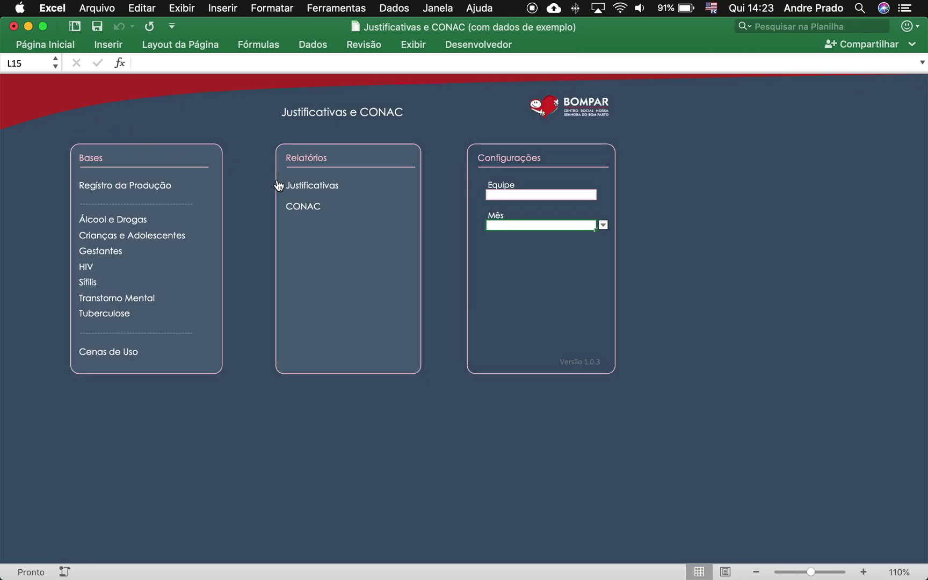
left_click(331, 189)
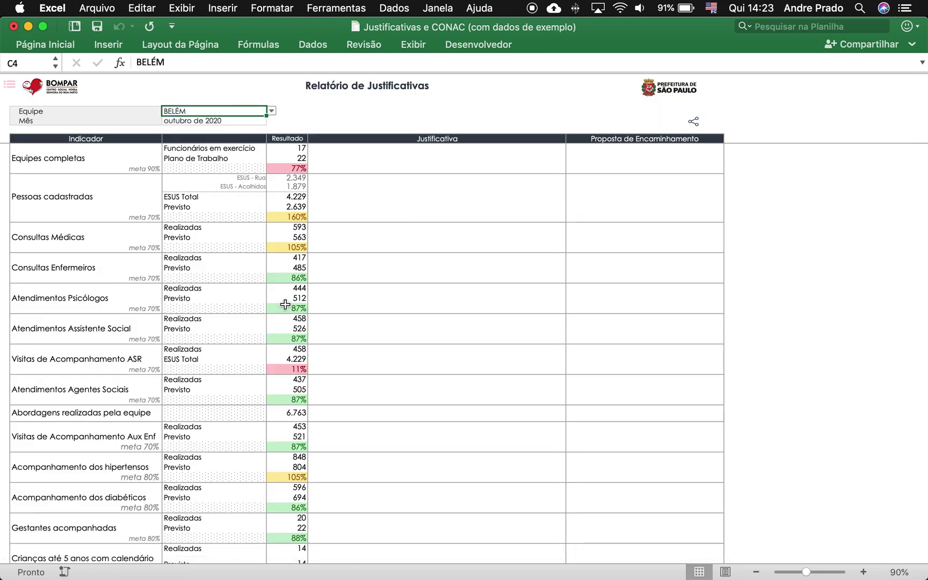
scroll(285, 304, "down", 3)
scroll(283, 243, "up", 3)
Step: Set the Justificativas report's Equipe to SÉ I and its Mês to nov/2020
left_click(273, 111)
left_click_drag(274, 126, 276, 191)
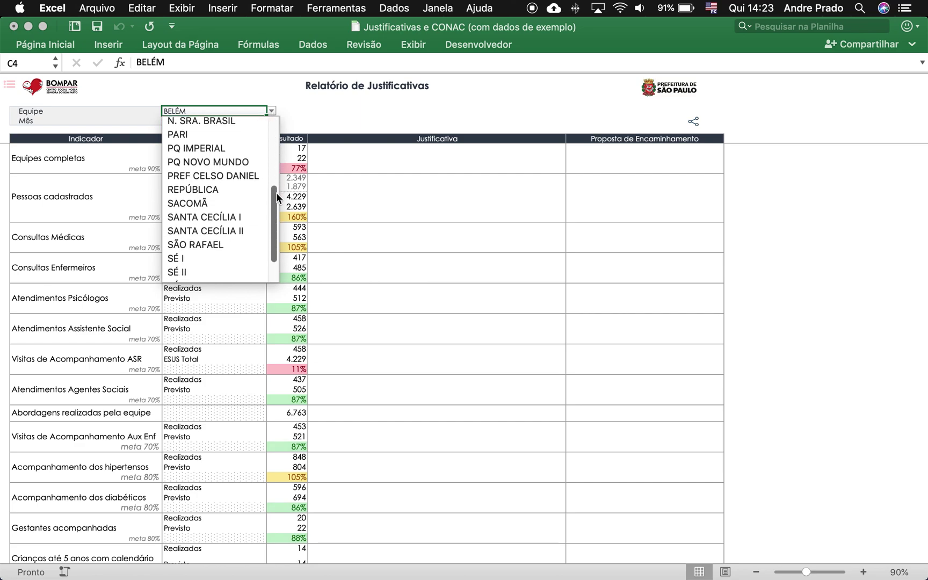
left_click(208, 257)
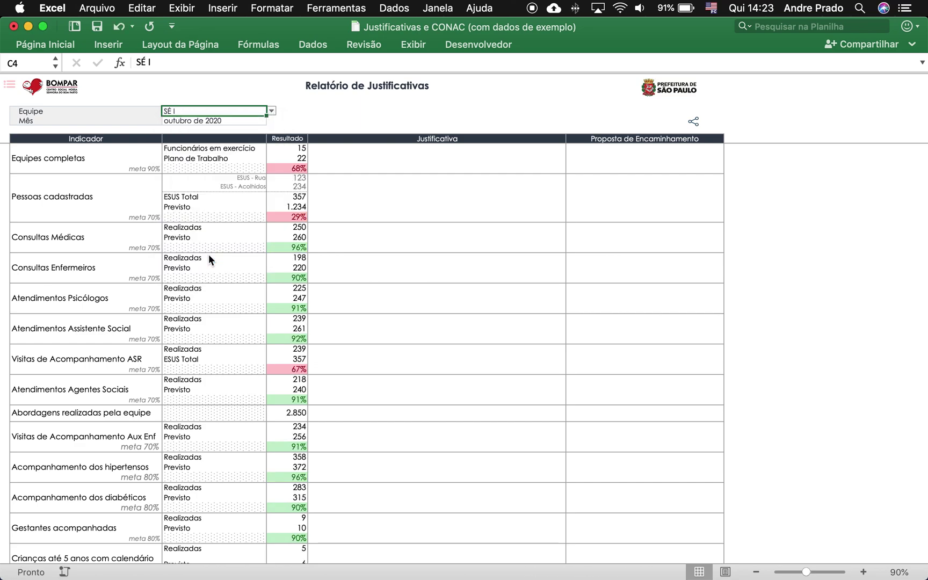
left_click(238, 123)
left_click(272, 120)
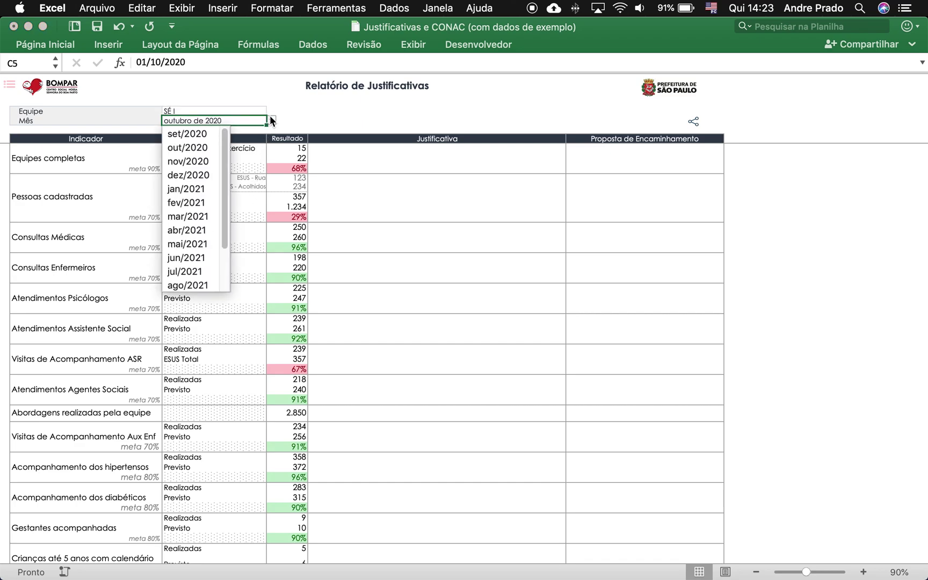
left_click(195, 161)
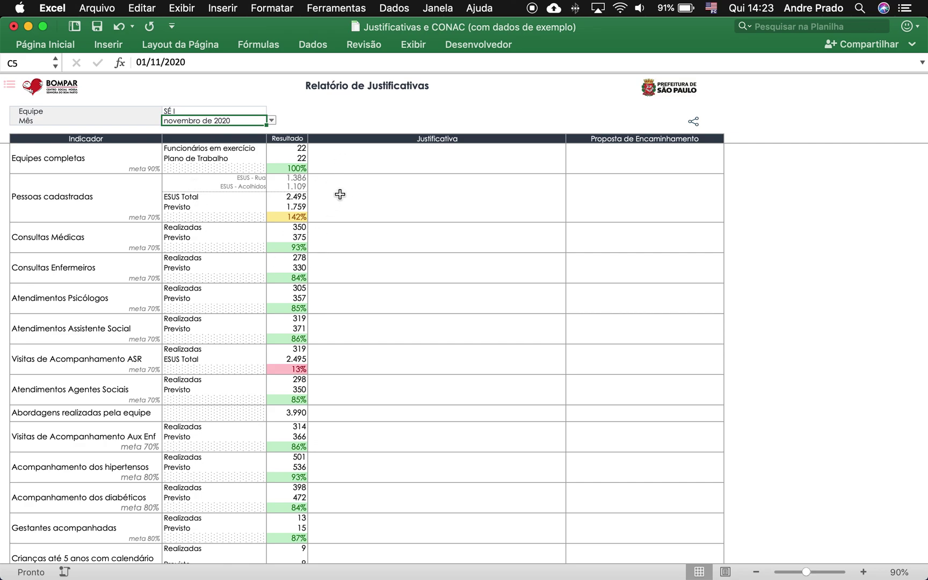
Step: Enter the sample text "lkjhas dflkjhas lkjashdf lksadjfh lkj" as the Justificativa for Equipes completas
left_click(385, 162)
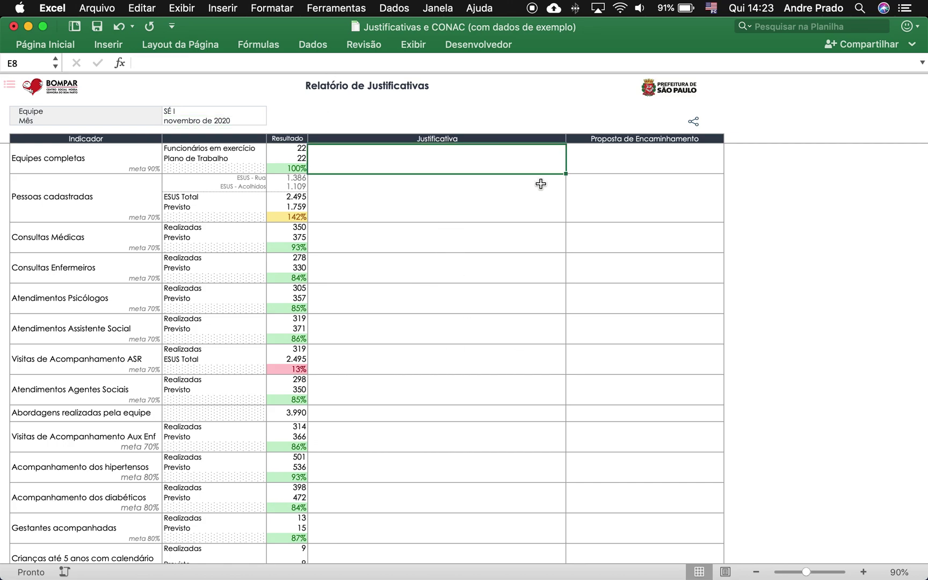
type("lkjhas dflkjhas lkjashdf lksadjfh lkj")
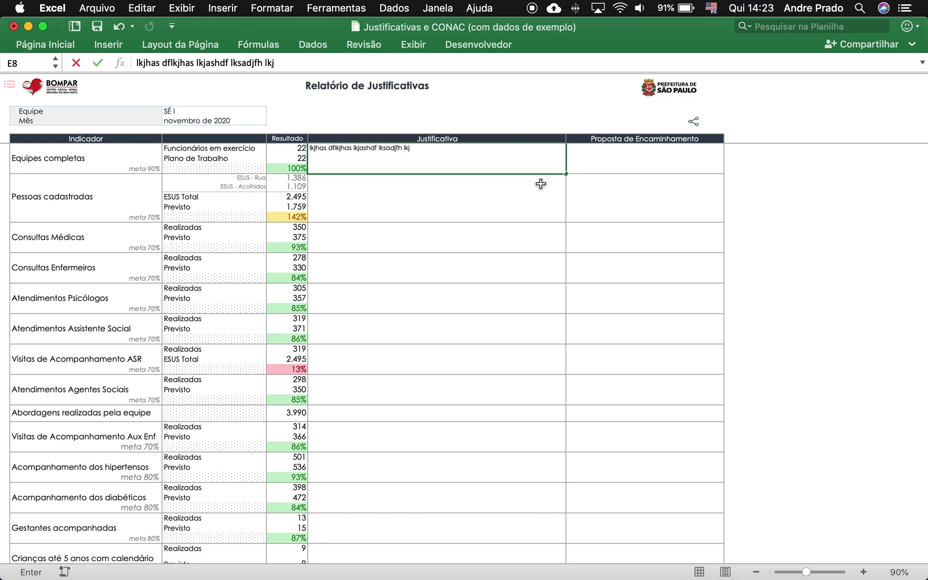
key("Return")
key("Up")
Step: Replace the Equipes completas justification with six lines of sample text in the same cell, starting with "salf saldfjh aslkdfjh lkjh"
type("salf saldfjh aslk")
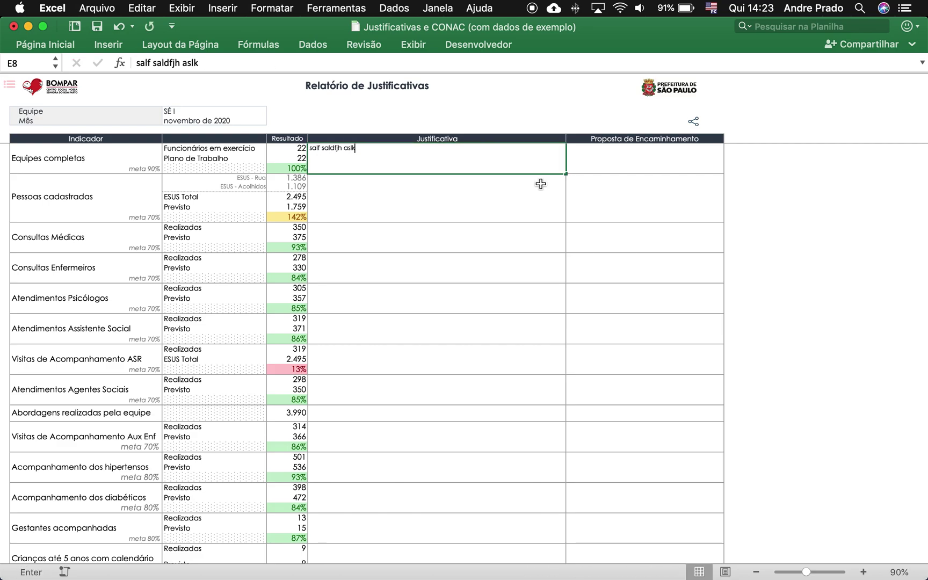
type("dfjh lkjh ")
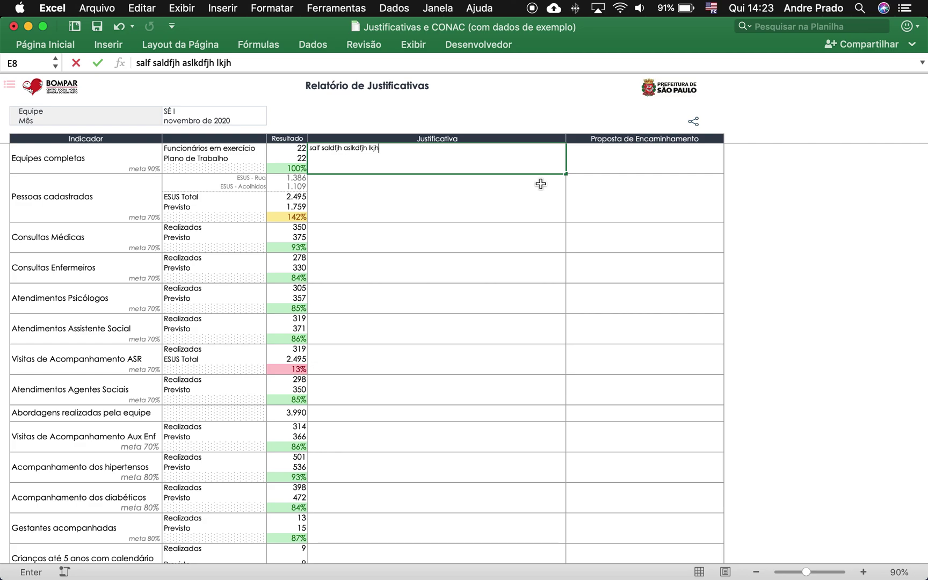
type("lsdjhf lksdjfh laskjdfhas lhkj")
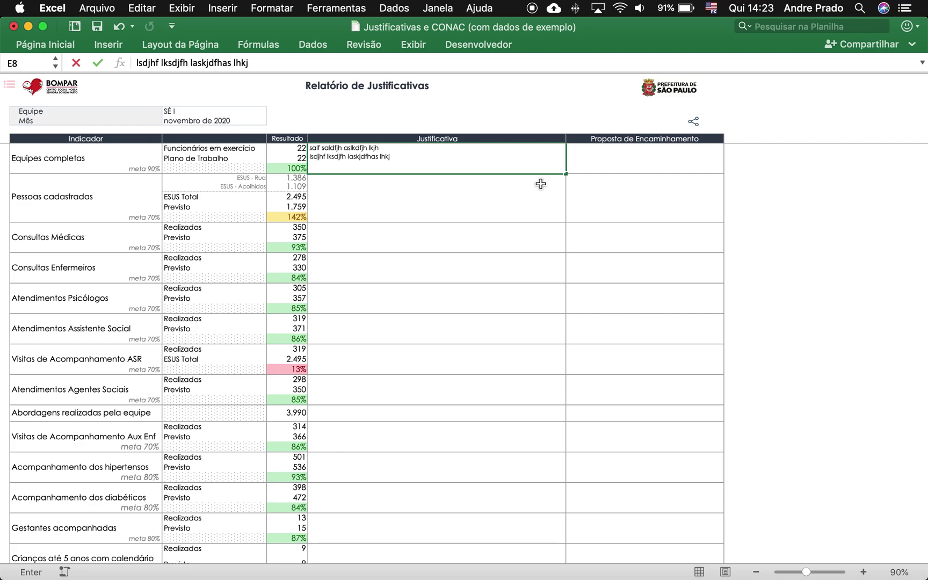
key("alt+Return")
type("aslkdjfh lskjdfh alskjfh aslkdf kjl")
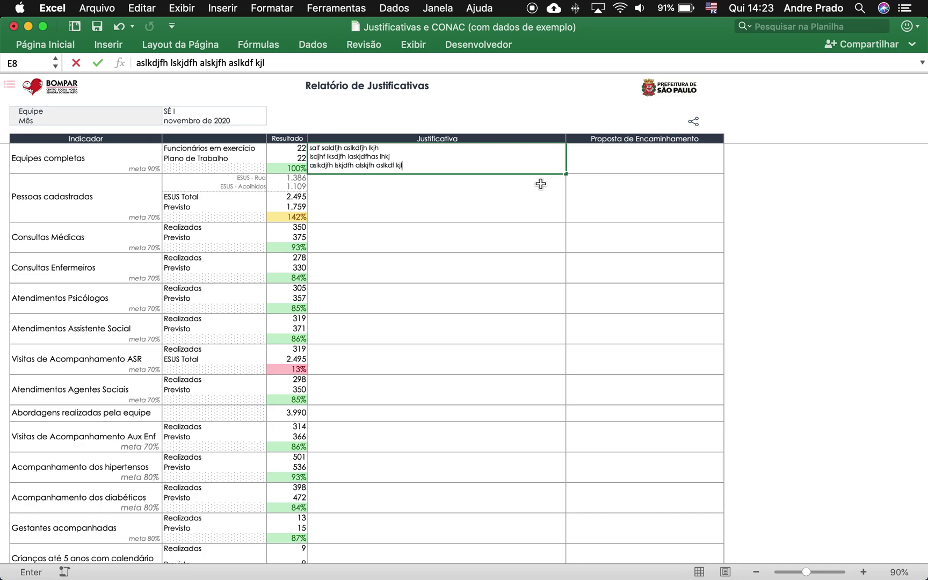
key("alt+Return")
type("lksdjf lksdjhf lksjdfh aslkj")
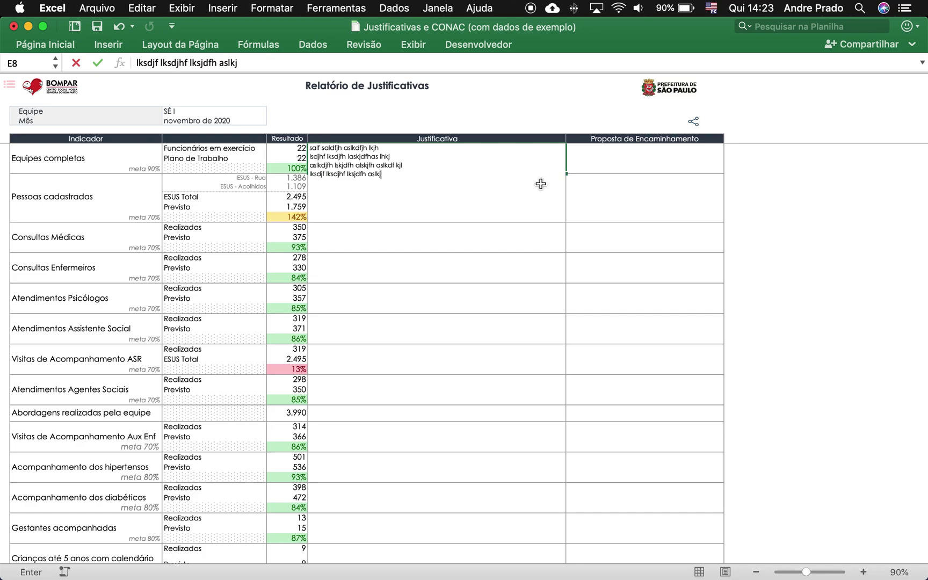
key("alt+Return")
type("lkdjfhg lksdjfhg lksdj")
key("alt+Return")
type("lkdjfh lkjdfh slkdjfhsd")
key("Return")
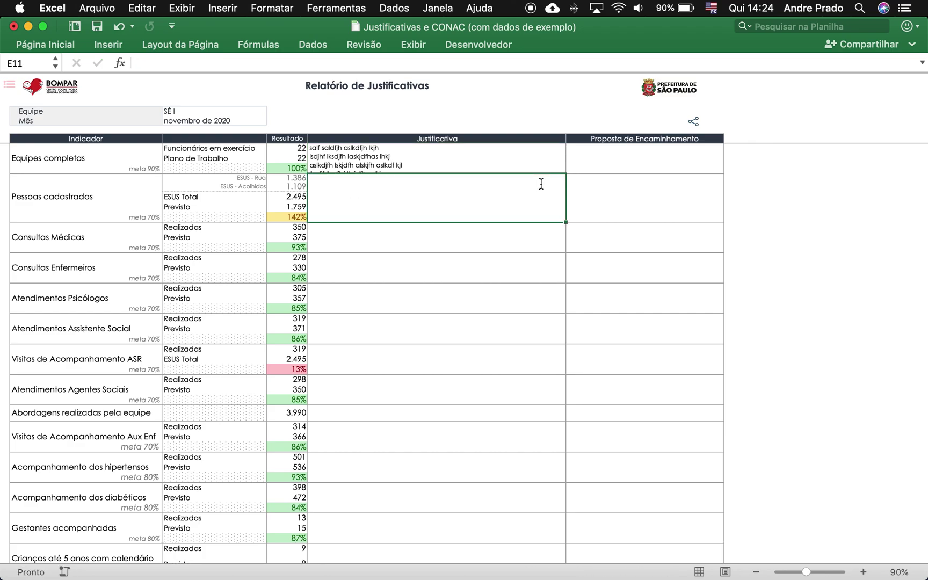
Step: Undo the last change, and try the row sizes PP, P and M on the Equipes completas indicator
key("super+z")
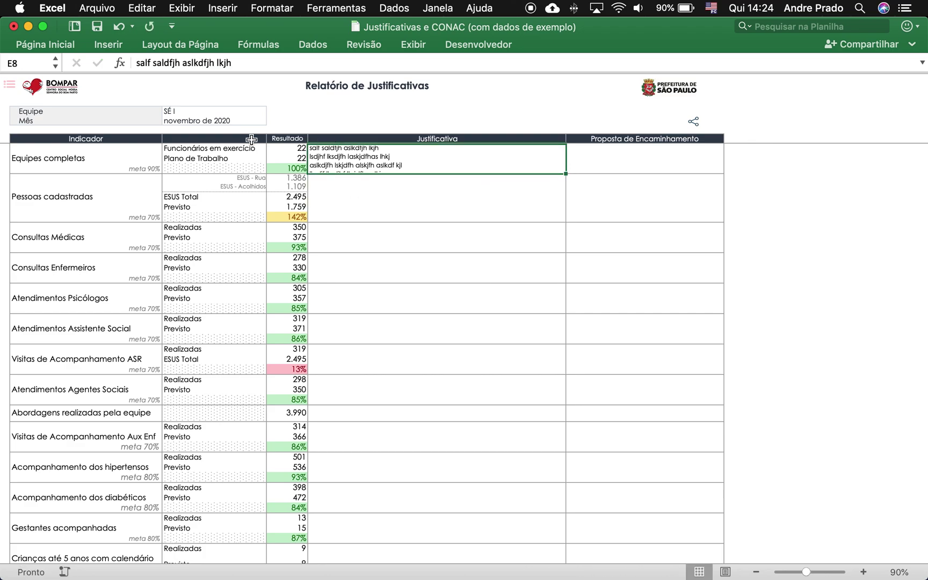
left_click(107, 147)
left_click(99, 179)
left_click(111, 226)
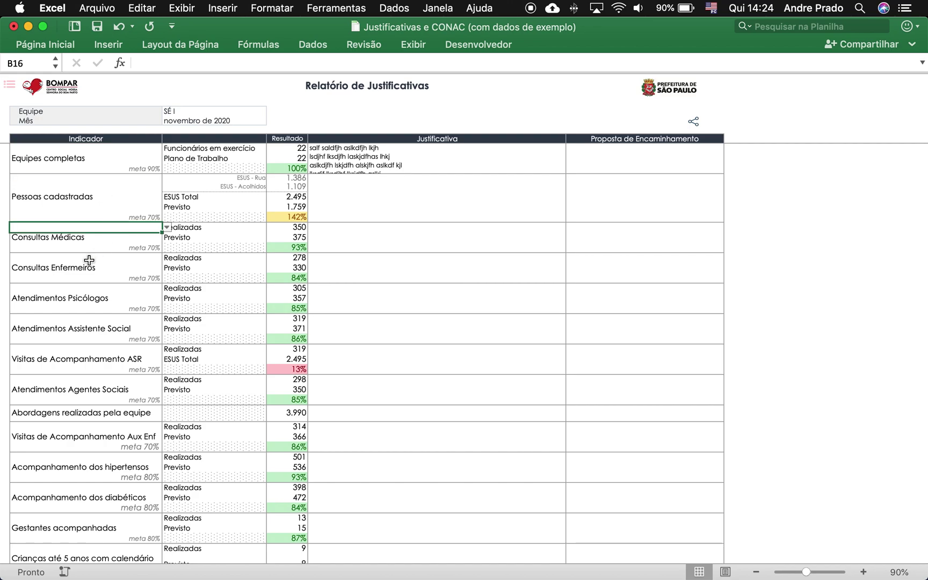
left_click(97, 149)
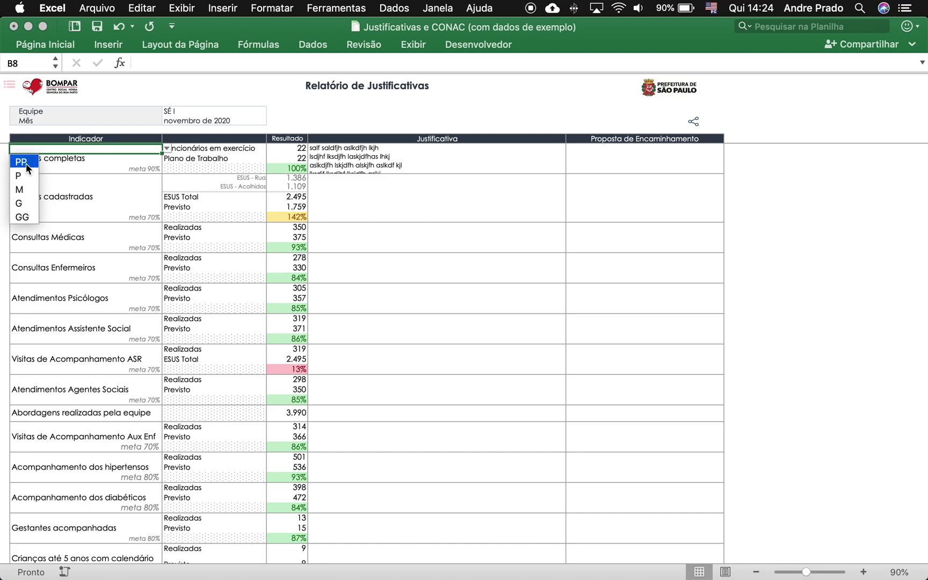
left_click(27, 163)
left_click(167, 148)
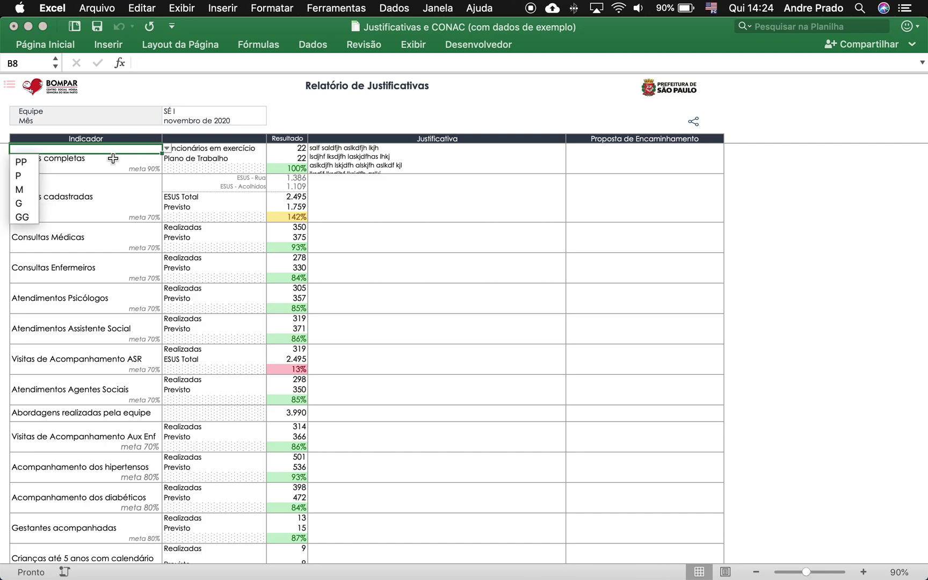
left_click(28, 176)
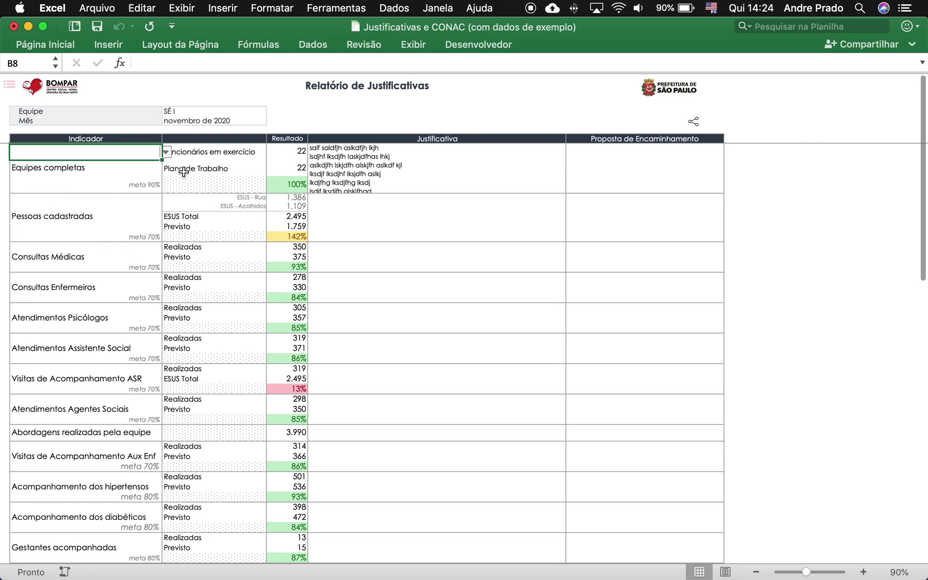
left_click(168, 153)
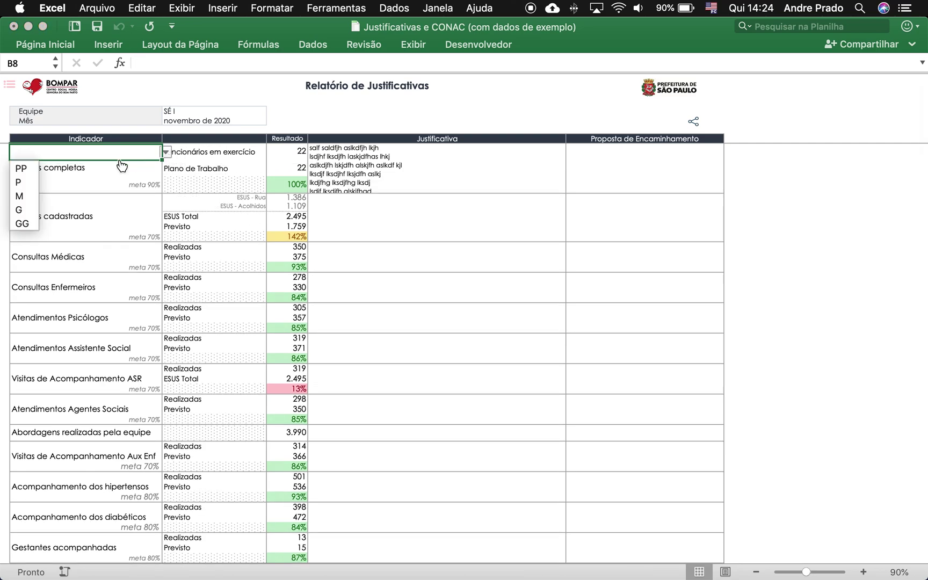
left_click(27, 196)
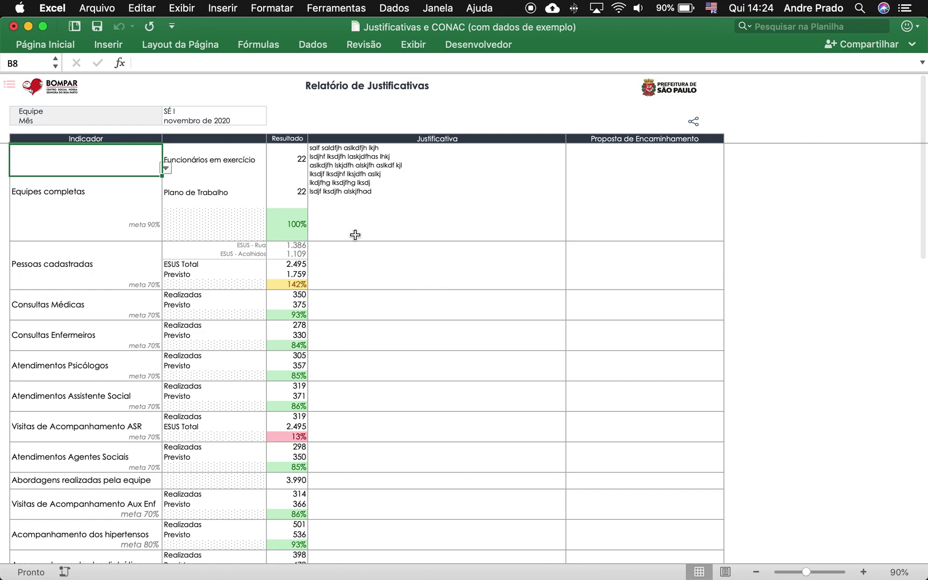
Step: Append the sample lines "aslkjdfh lksajhf aslkfj", "alsjdfh lksjdfh alskdf kj" and "aslkdjfh laksdjfh alskjfa slkdf" to the Equipes completas justification, separated by blank lines
left_click(458, 207)
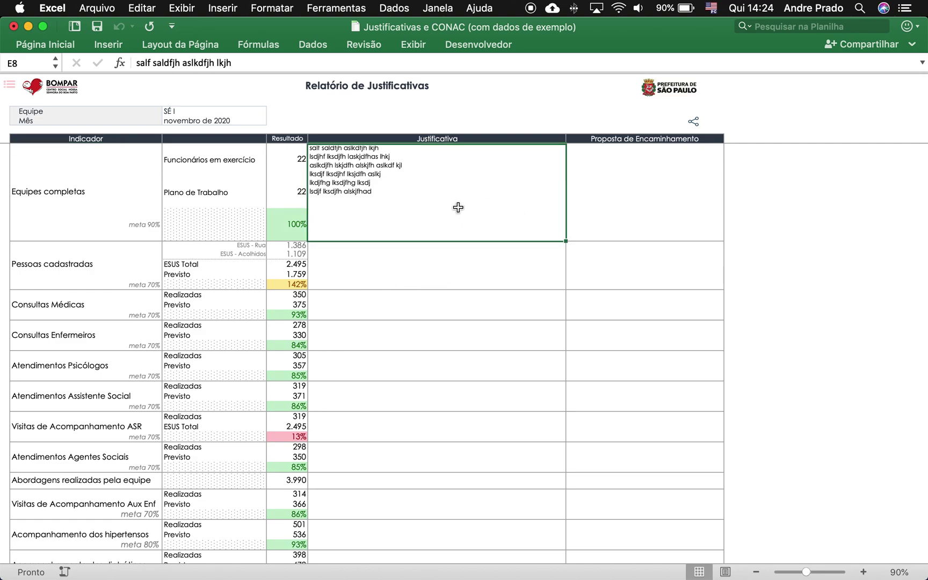
double_click(458, 208)
key("alt+Return")
key("alt+Return")
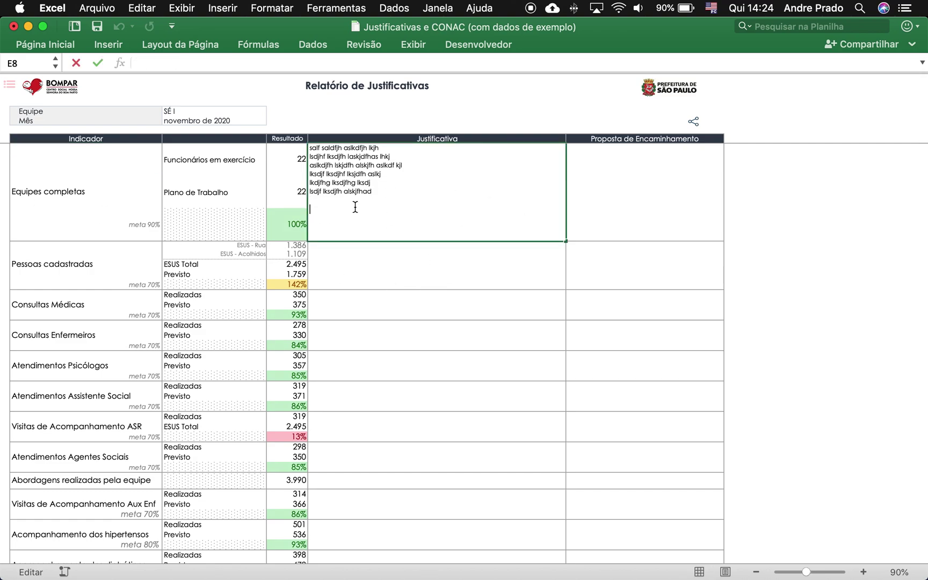
type("aslkjdfh lksajhf aslkfj")
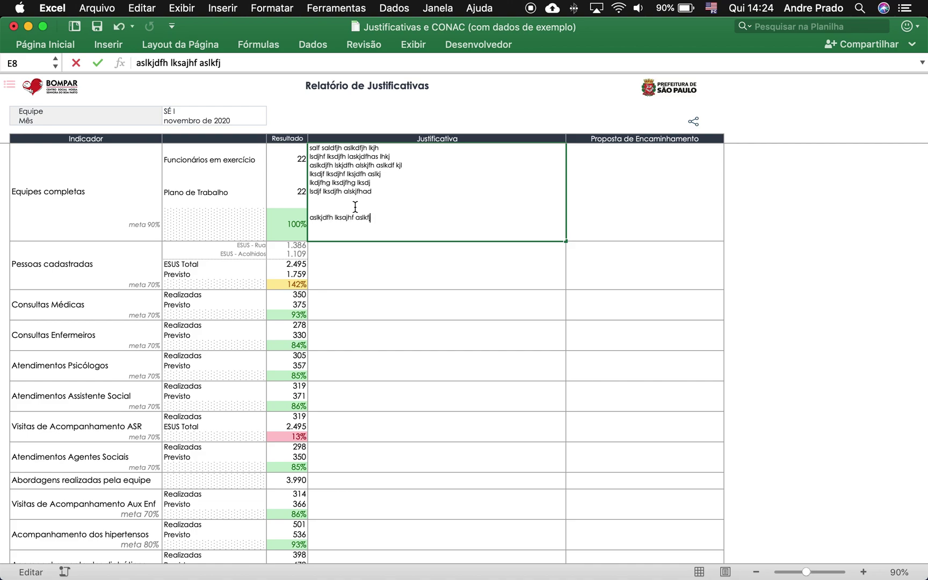
key("alt+Return")
type("alsjdfh lksjdfh alskdf kj")
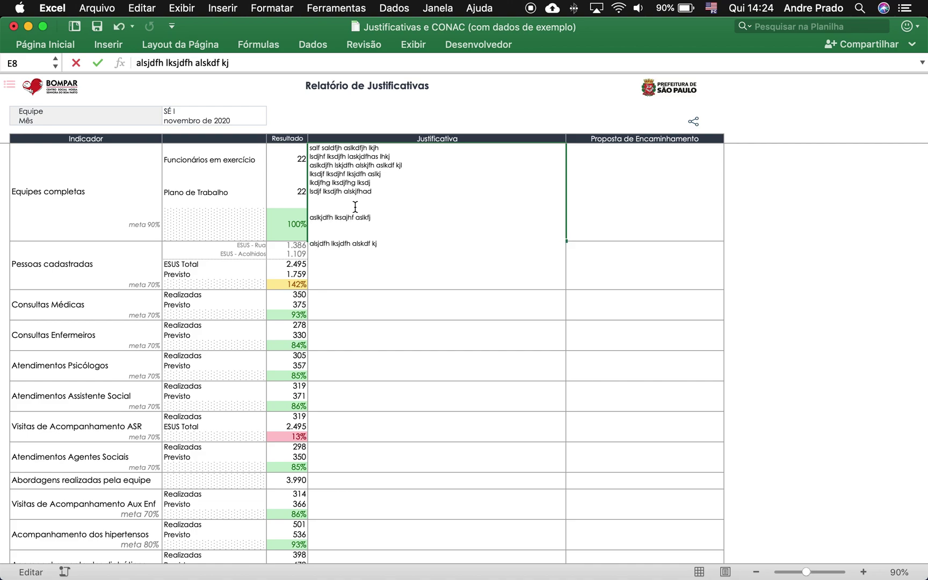
key("alt+Return")
key("alt+Return")
key("alt+Return")
key("alt+Return")
type("aslkdjfh laksjdfh alskdf")
key("Return")
Step: Enlarge the Equipes completas indicator to row size G and, after that, GG to fit the longer justification
left_click(142, 154)
left_click(166, 169)
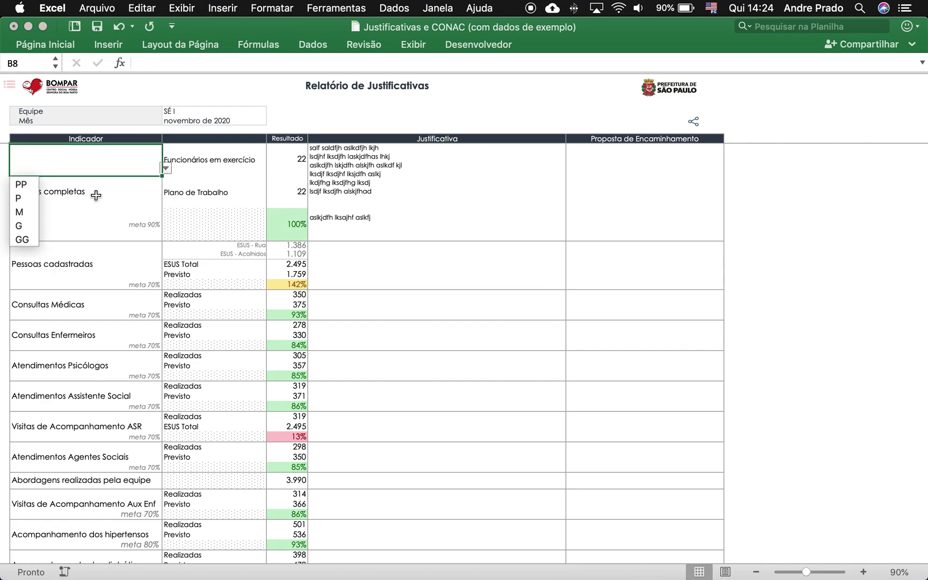
left_click(24, 227)
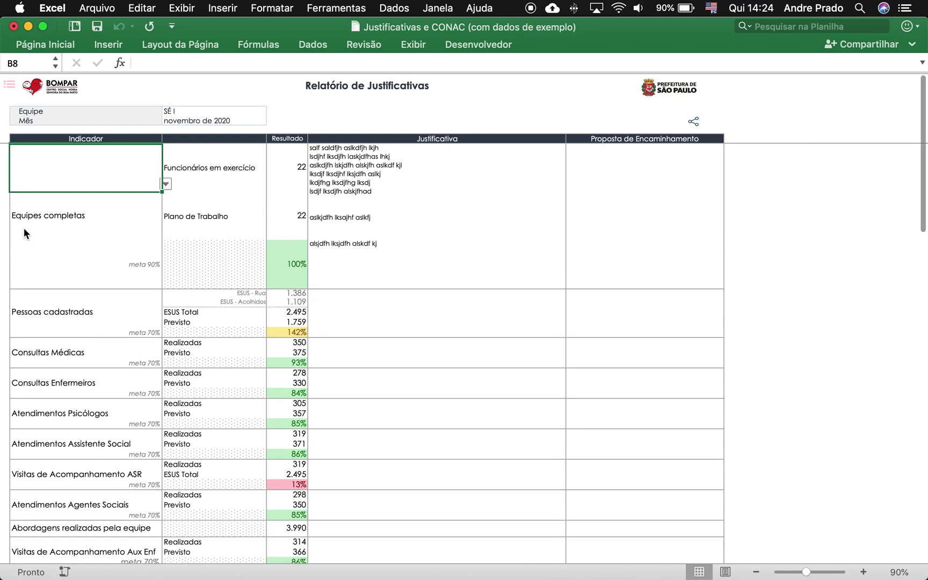
left_click(166, 183)
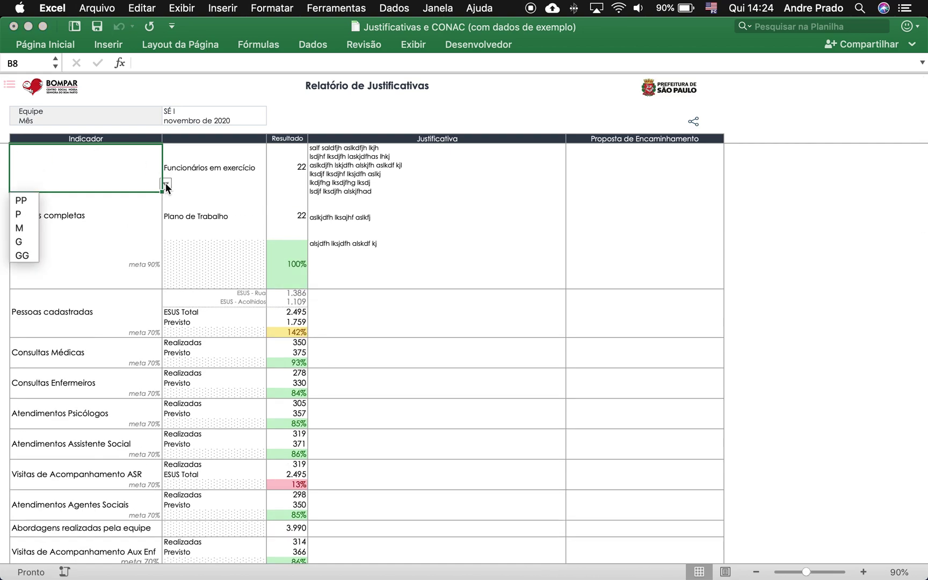
left_click(27, 258)
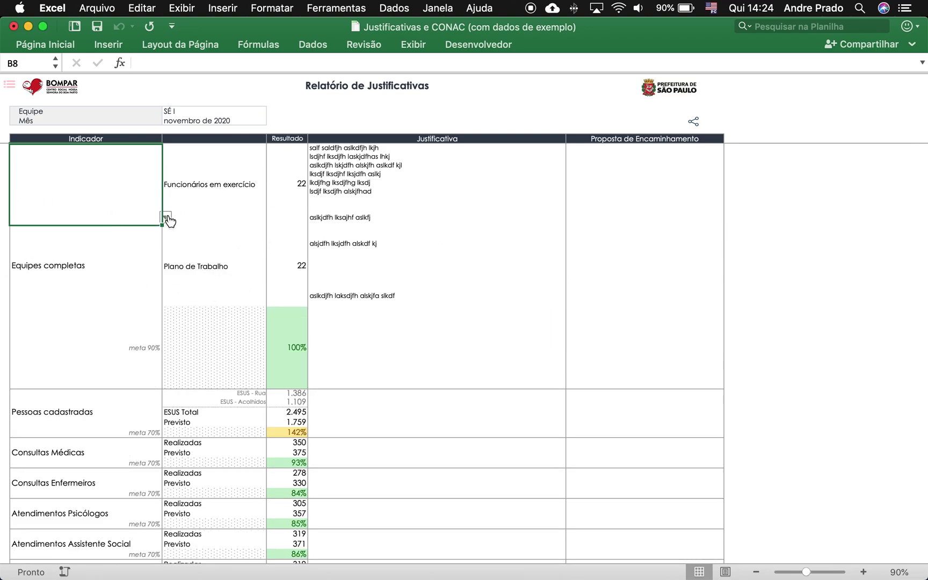
Step: Reset the Equipes completas indicator to row size PP and clear its justification text
left_click(167, 218)
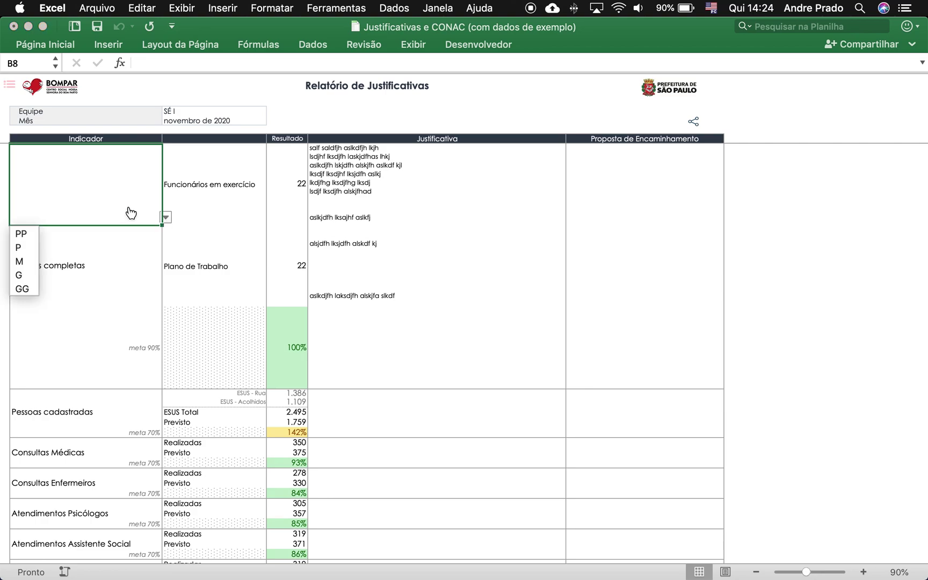
left_click(29, 232)
left_click(367, 160)
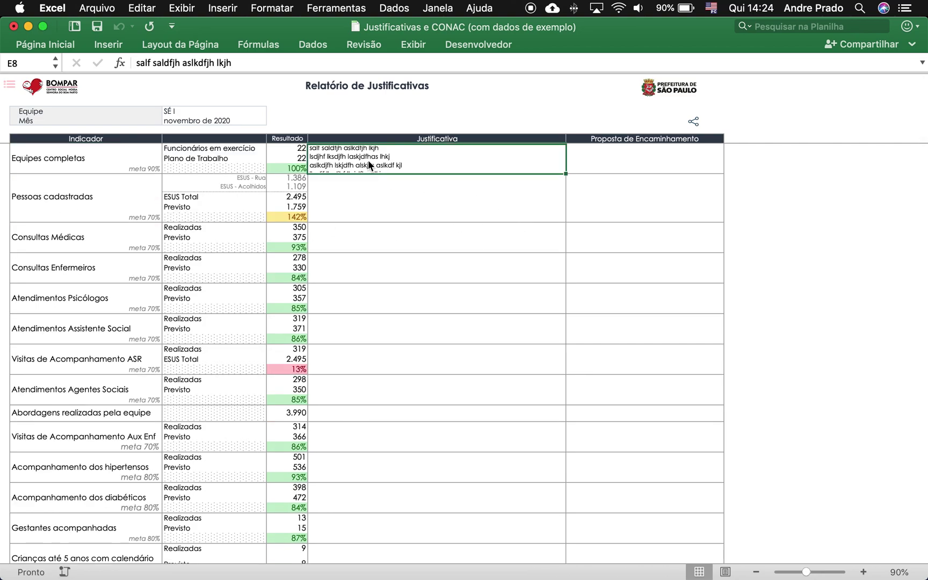
key("Delete")
scroll(261, 203, "down", 2)
scroll(261, 203, "up", 2)
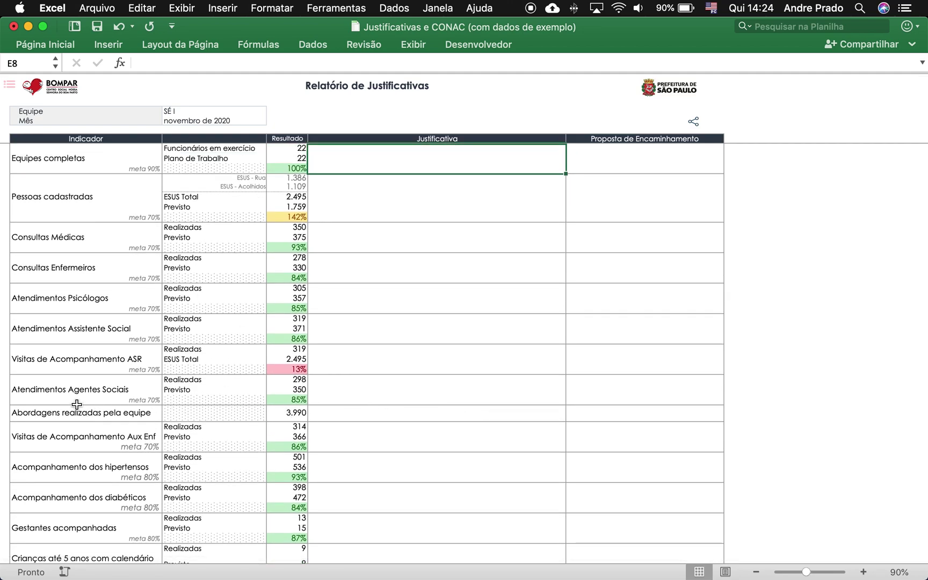
Step: Try the row sizes G and GG on the Abordagens realizadas pela equipe indicator, and return it to PP
left_click(40, 416)
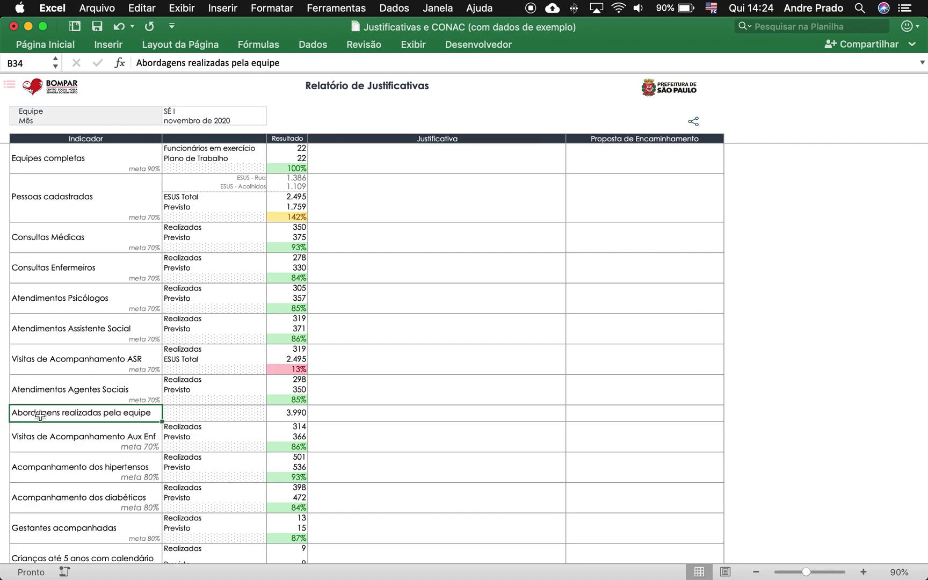
left_click(6, 417)
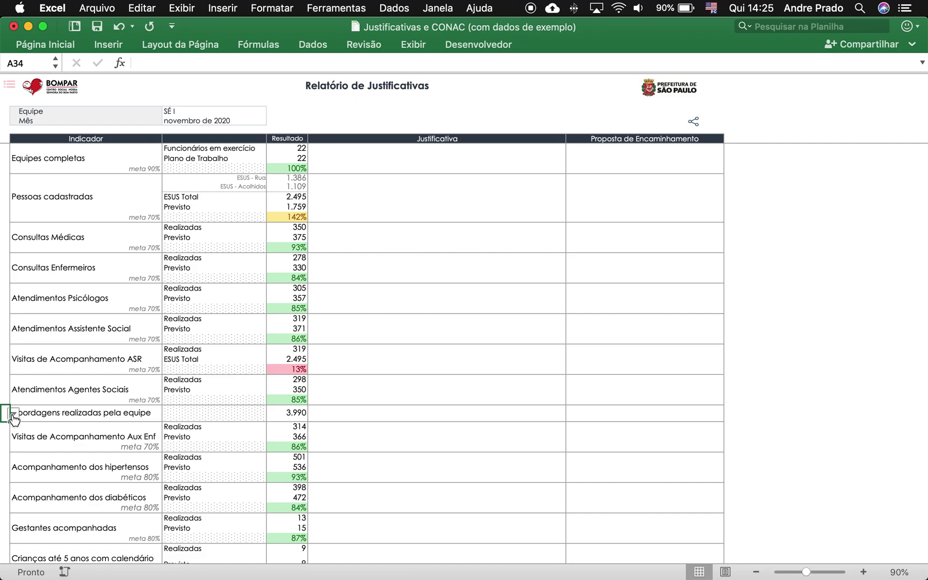
left_click(13, 419)
left_click(10, 470)
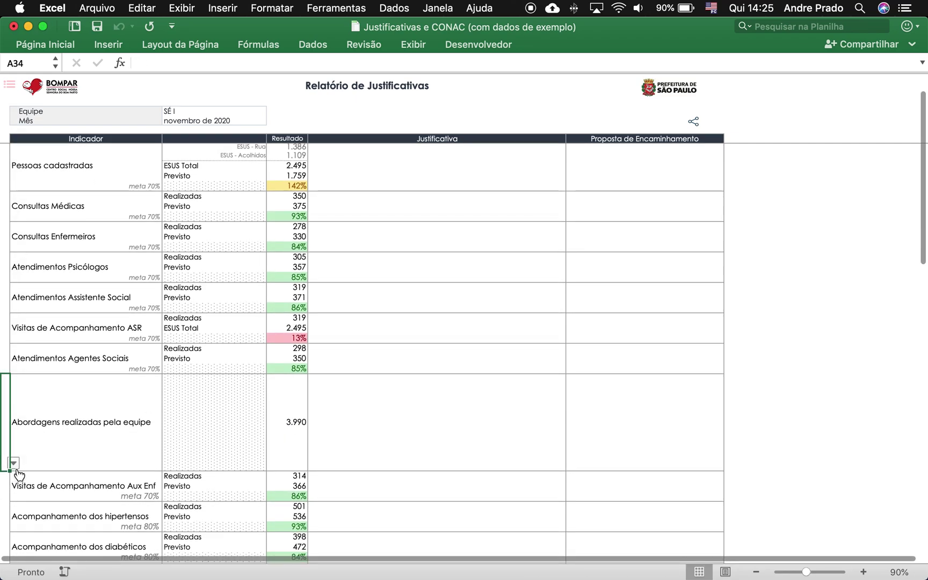
left_click(14, 463)
left_click(11, 536)
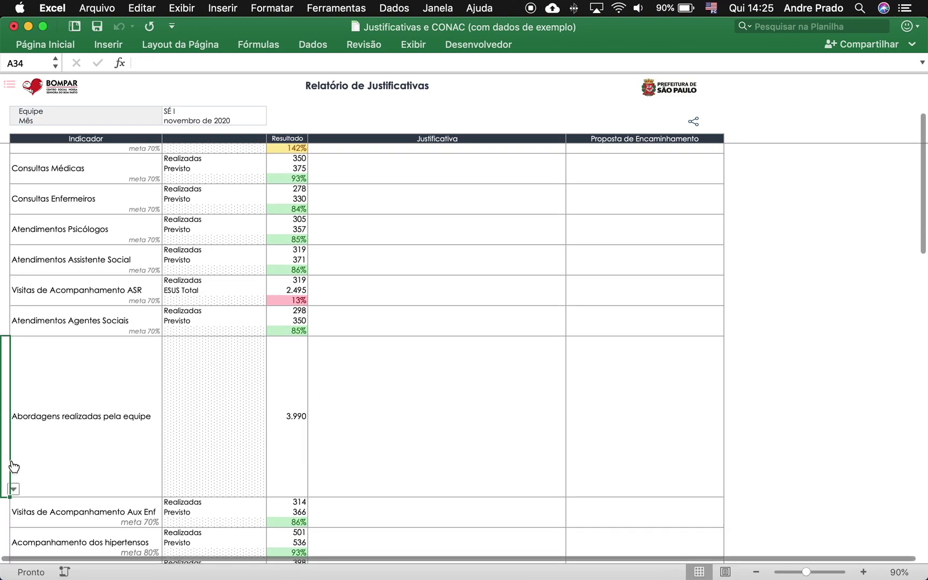
left_click(14, 489)
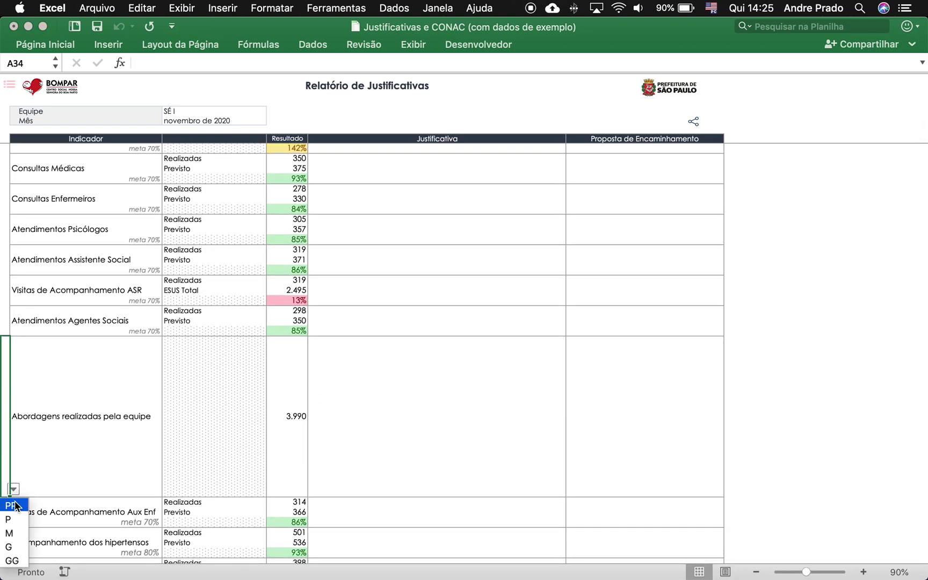
left_click(15, 505)
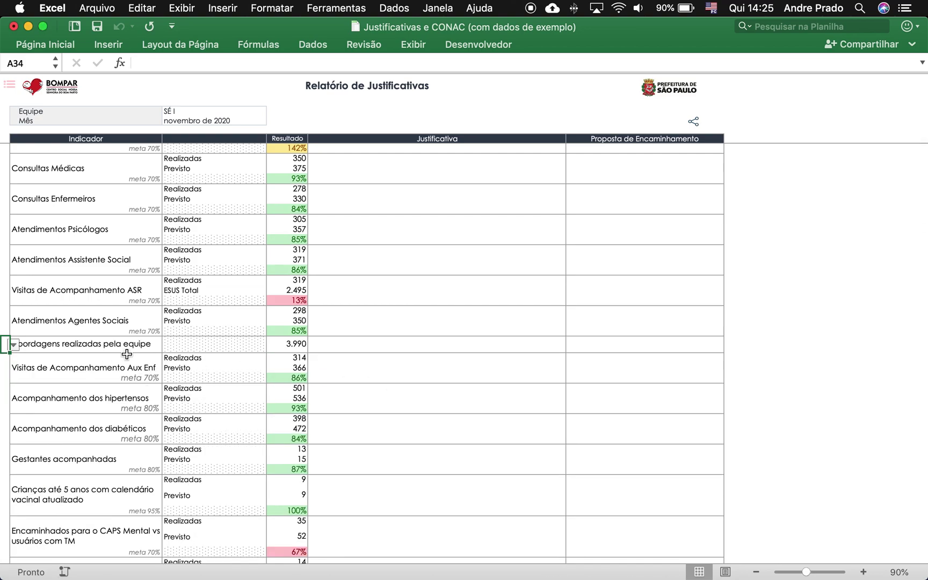
Step: Review the Abordagens realizadas pela equipe result and the colour-coded percentages of Equipes completas, Pessoas cadastradas and Visitas de Acompanhamento ASR
left_click_drag(125, 344, 293, 346)
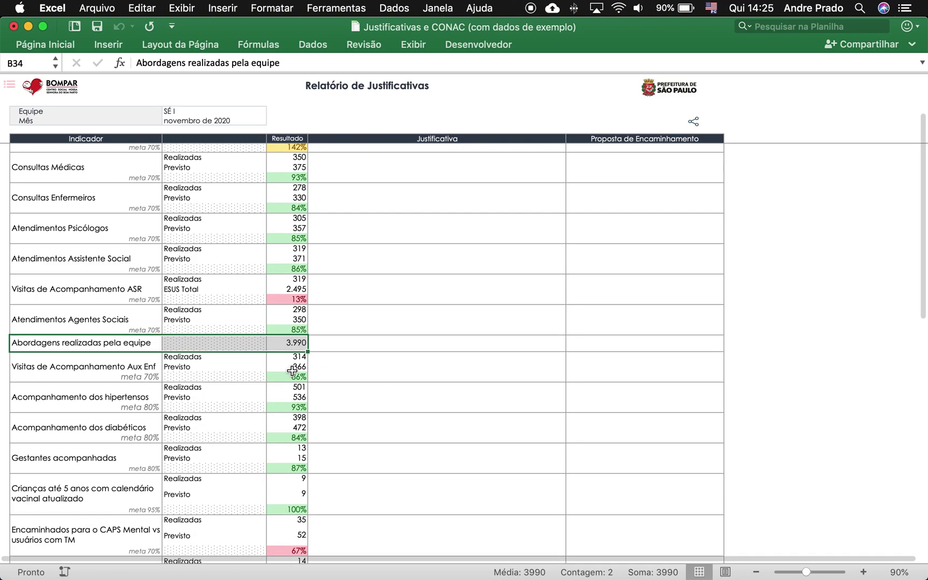
scroll(296, 369, "down", 5)
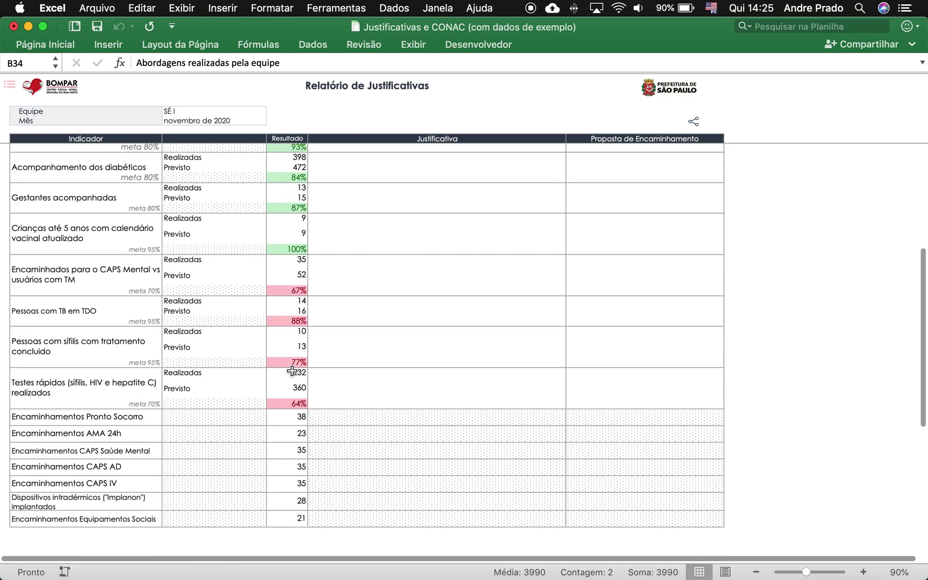
scroll(292, 370, "up", 10)
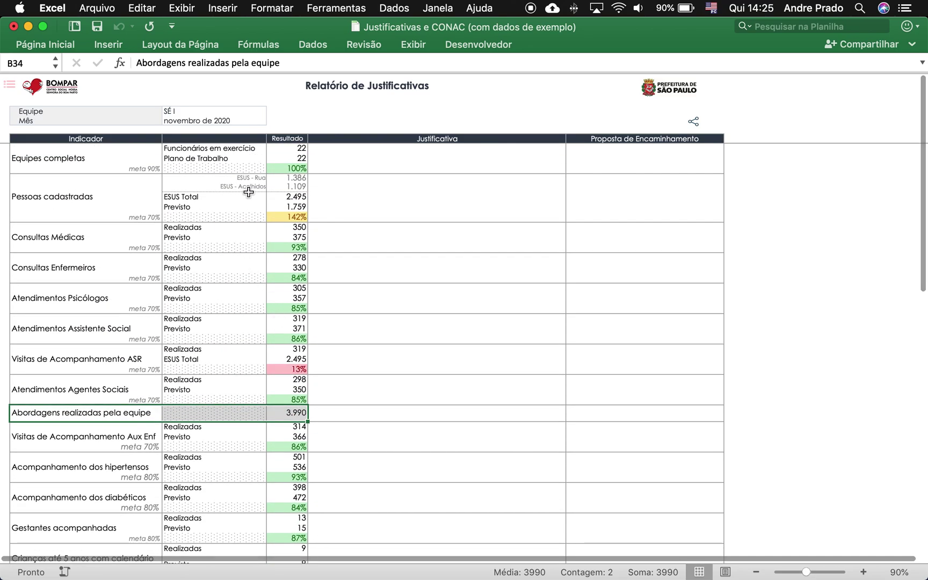
left_click(293, 153)
left_click(297, 169)
left_click(292, 217)
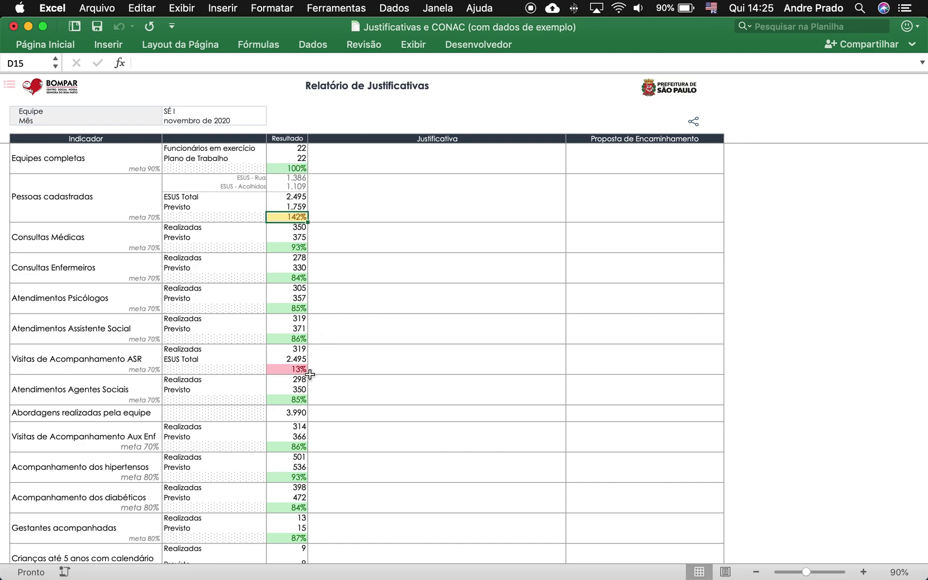
left_click(295, 368)
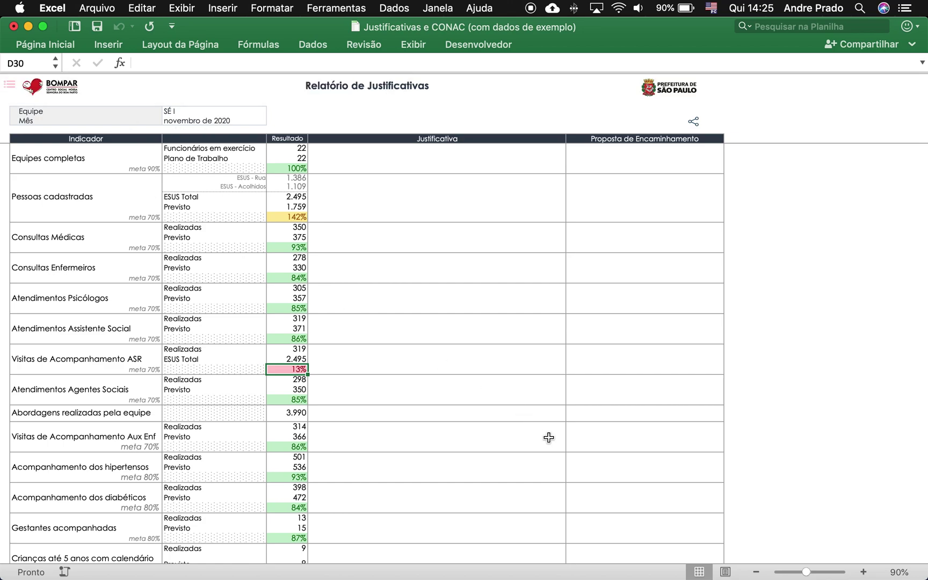
Step: Enter sample justifications: "xdf sadf asdf as" for Equipes completas, "sdf asdf" for Pessoas cadastradas and Consultas Enfermeiros, "sadf asdf sd" for Atendimentos Assistente Social
left_click(382, 169)
type("xdf sadf asdf as")
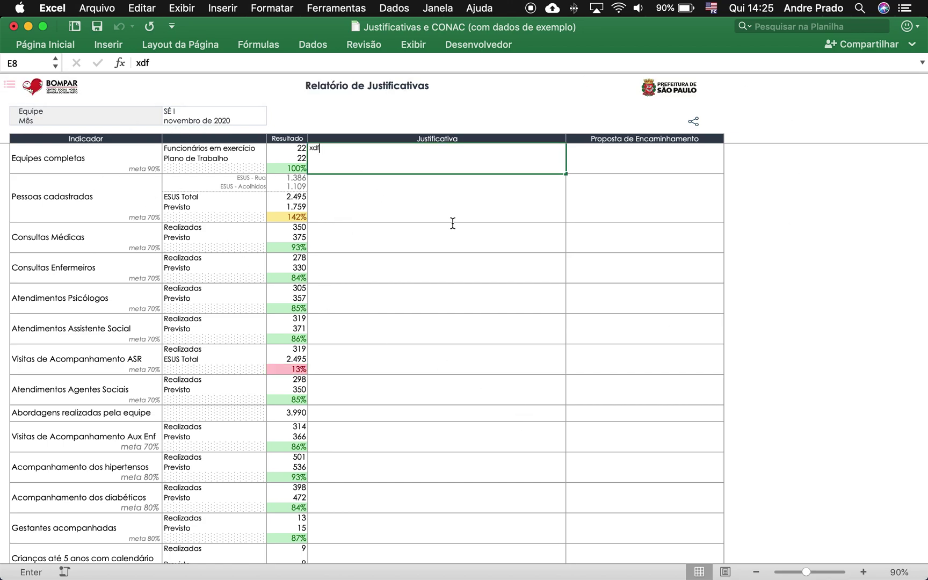
key("Return")
type("sadf asdf")
left_click(472, 260)
type("sdf asdf")
left_click(468, 325)
type("sadf asdf sd")
Step: Enter the Proposta de Encaminhamento "adfas df asdfasdfas" for Visitas de Acompanhamento ASR and "fasdfsadf asd" for Atendimentos Agentes Sociais
left_click(666, 368)
type("adfas df asdfasdfas")
key("Return")
type("fasdfsadf asd")
Step: Enter the justifications "df asdf adsf" for Visitas de Acompanhamento Aux Enf and "asdf asdf sd" for Acompanhamento dos hipertensos
left_click(432, 451)
type("df asdf adsf")
left_click(471, 477)
type("asdf asdf sd")
left_click(452, 305)
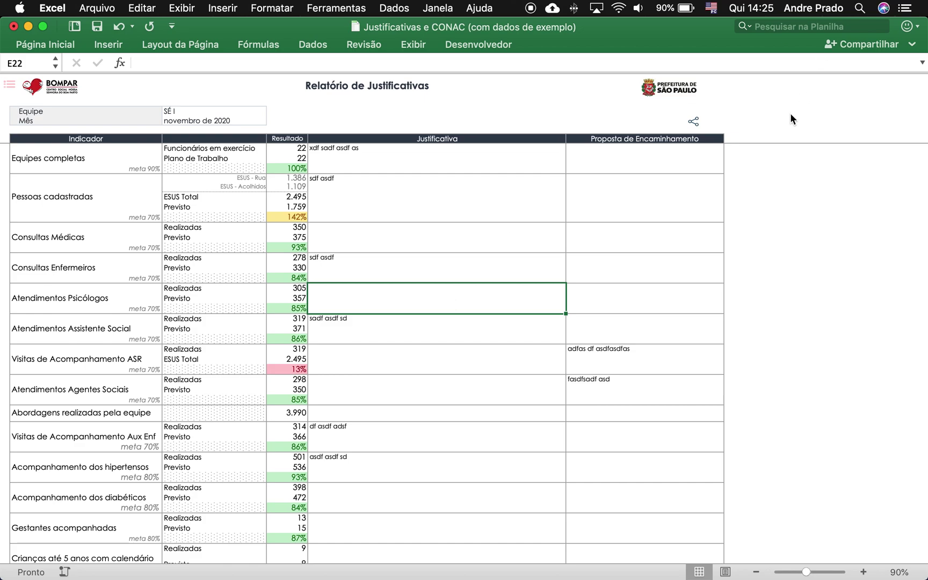
Step: Export the SÉ I report for novembro de 2020 to a separate workbook, maximize it and check its save options without saving
left_click(694, 123)
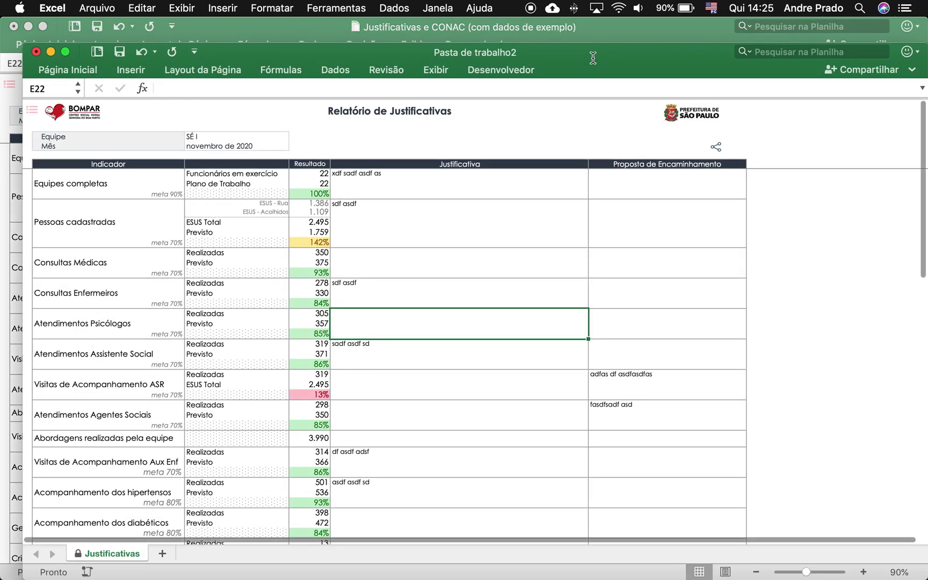
double_click(593, 63)
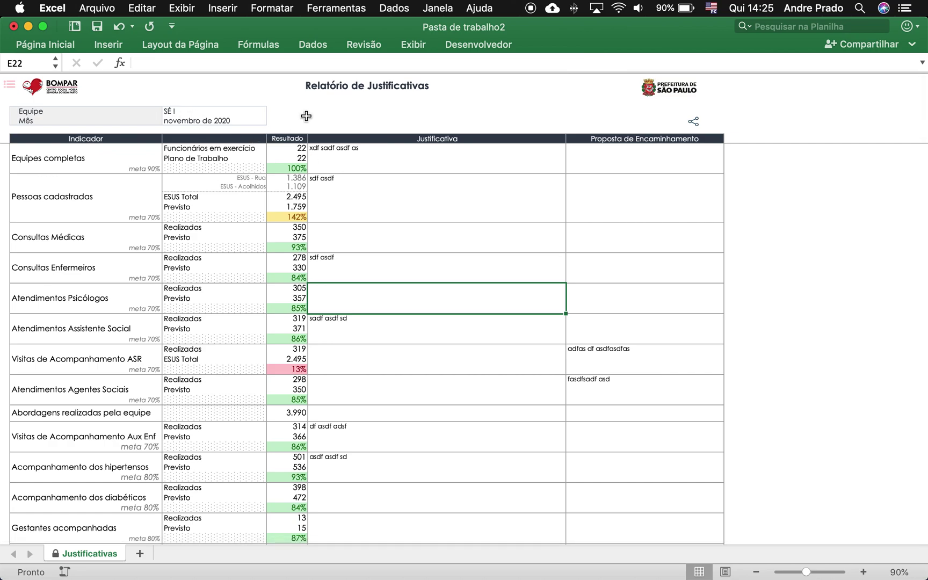
left_click(96, 9)
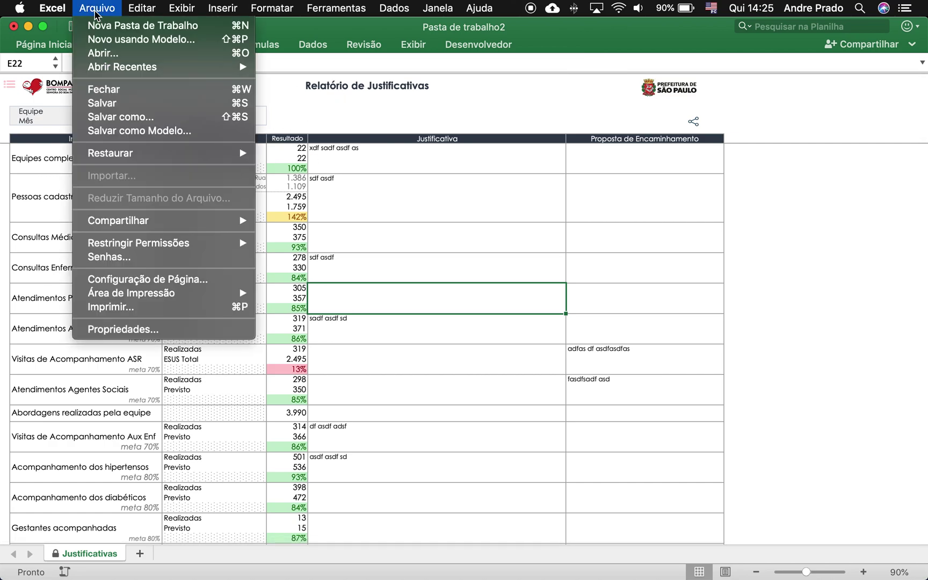
left_click(113, 102)
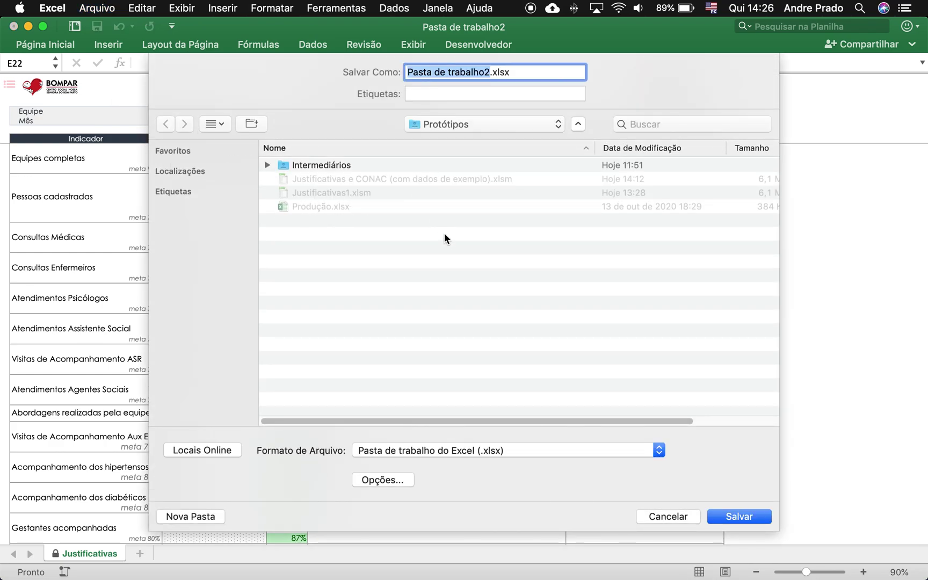
left_click(680, 517)
Step: Inspect cells of Equipes completas and Pessoas cadastradas in the exported workbook, and close it without saving
left_click(287, 308)
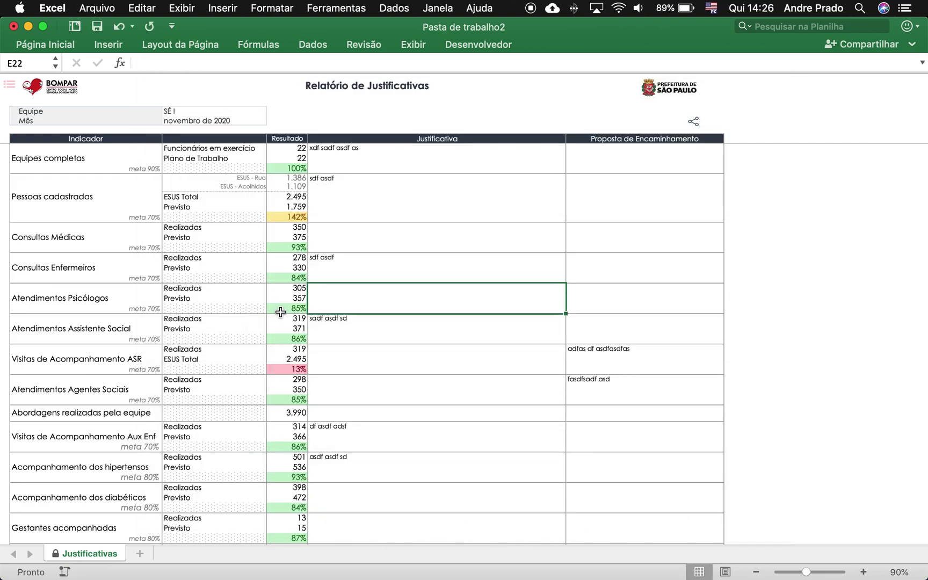
left_click(304, 196)
left_click(317, 167)
left_click(273, 158)
left_click(236, 169)
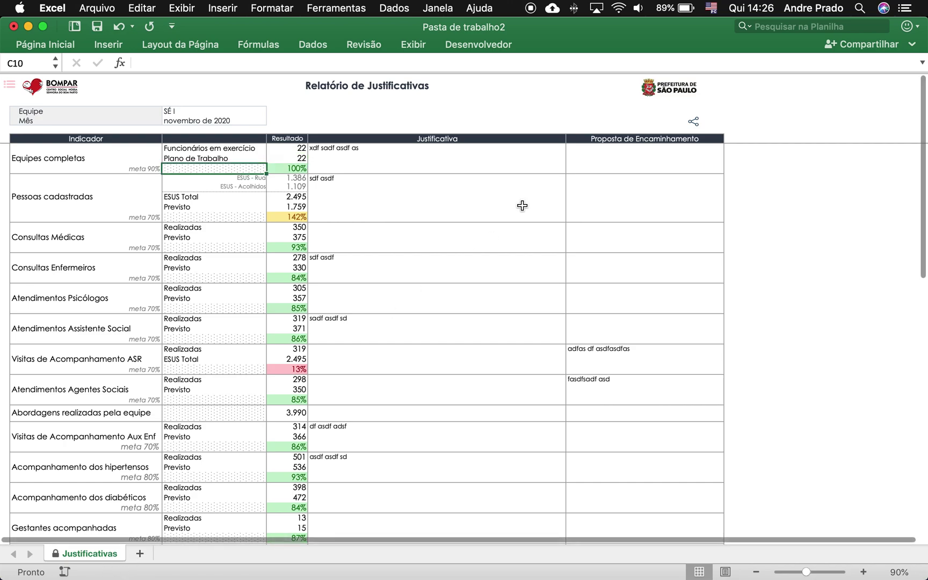
left_click(14, 26)
left_click(416, 129)
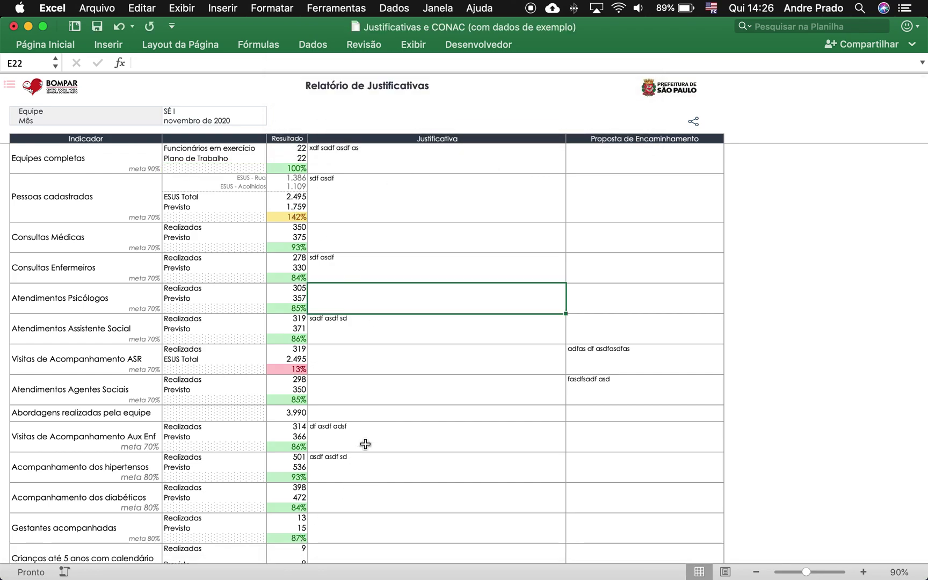
Step: Review the Justificativas report down to its last indicators, and inspect the Equipes completas and Consultas Médicas cells
scroll(525, 374, "down", 1)
scroll(524, 375, "down", 10)
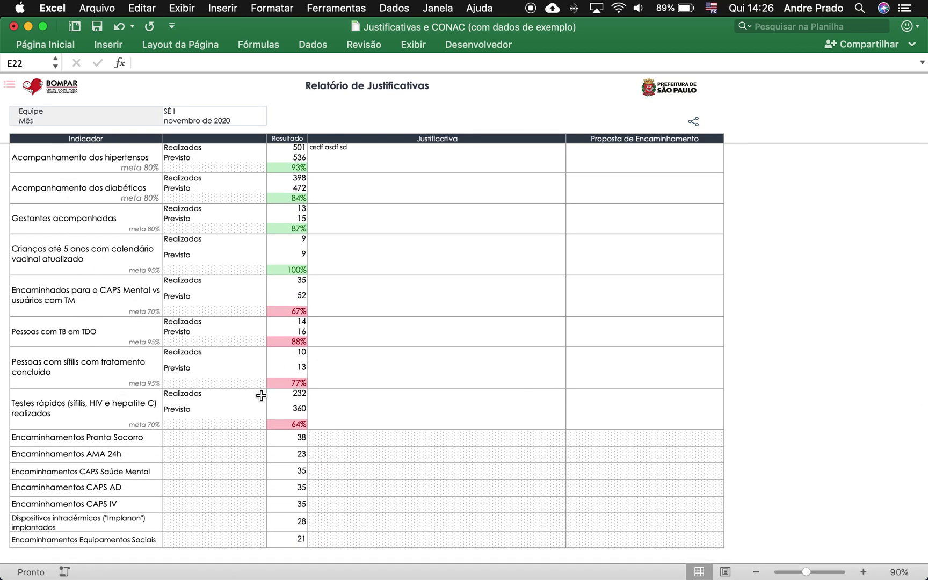
scroll(306, 230, "up", 10)
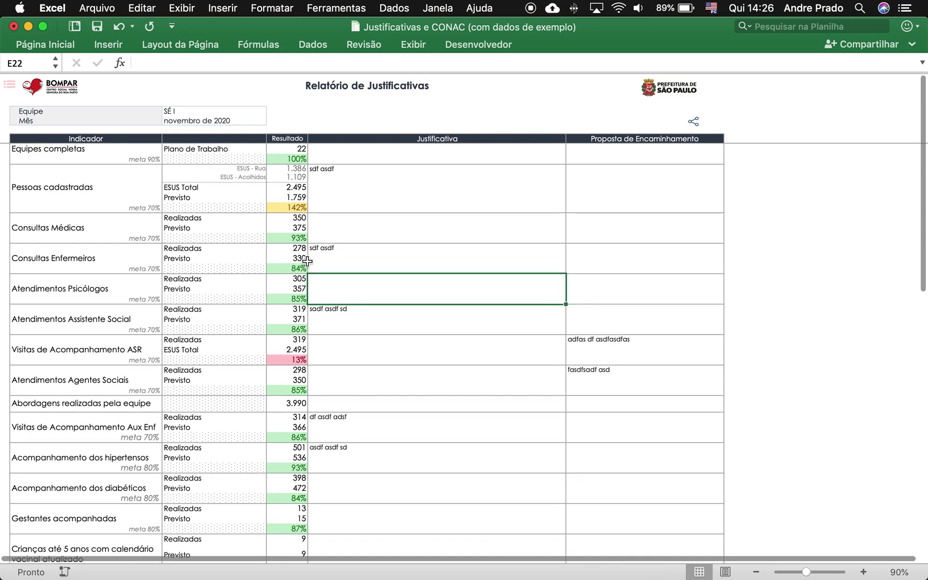
scroll(306, 261, "up", 1)
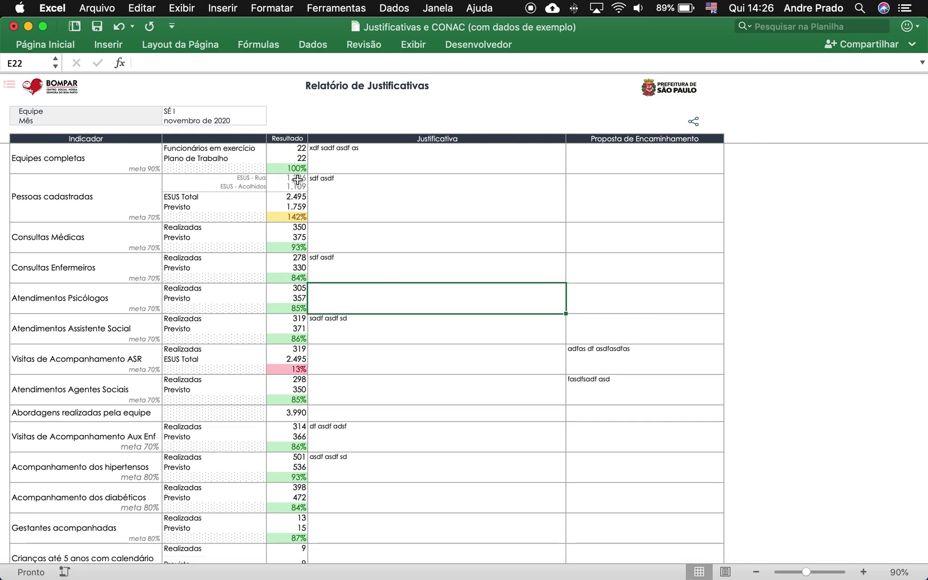
left_click(298, 148)
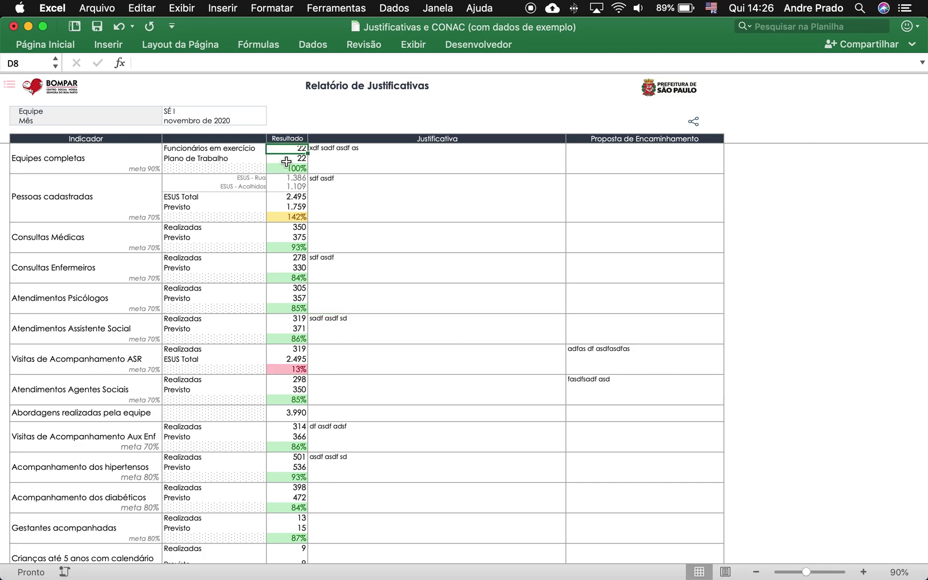
left_click(252, 150)
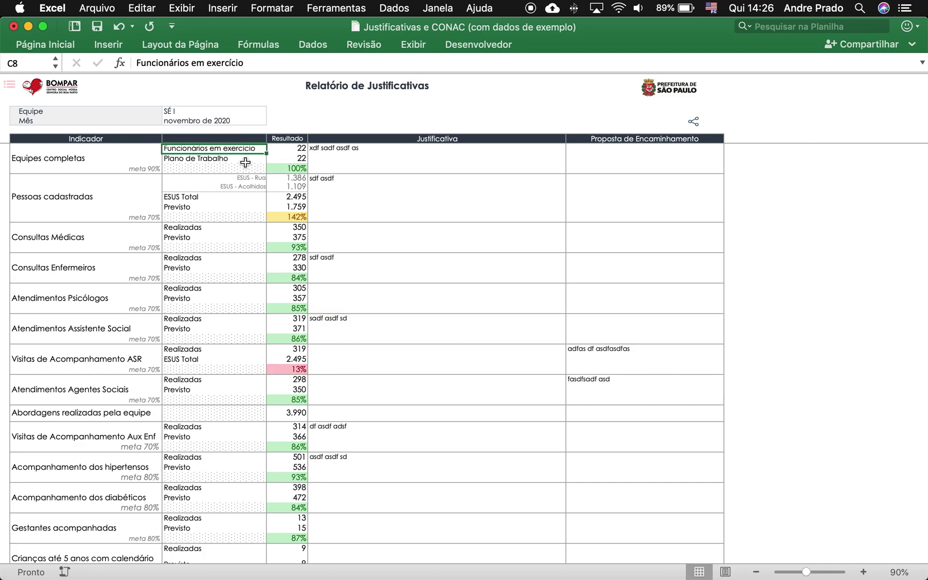
left_click(246, 160)
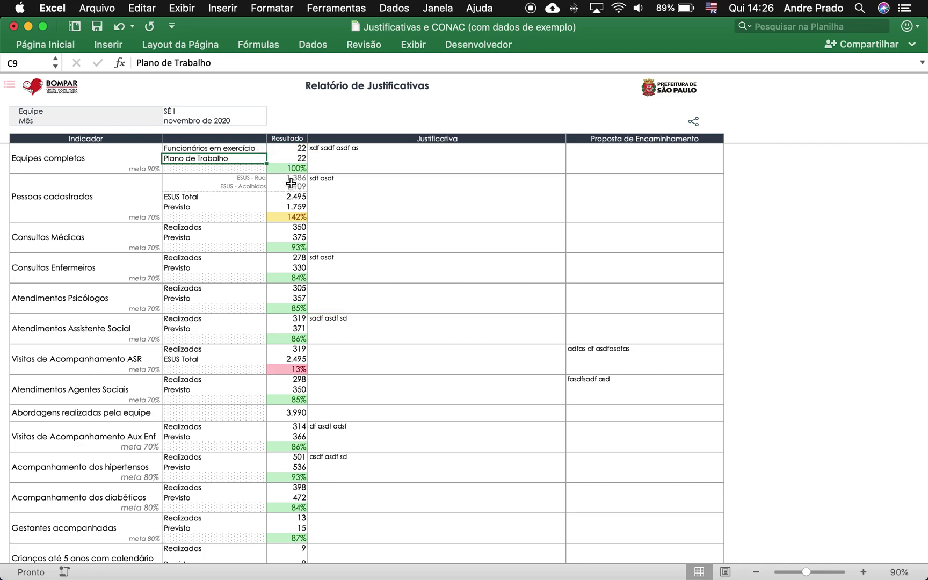
left_click(299, 230)
left_click(299, 237)
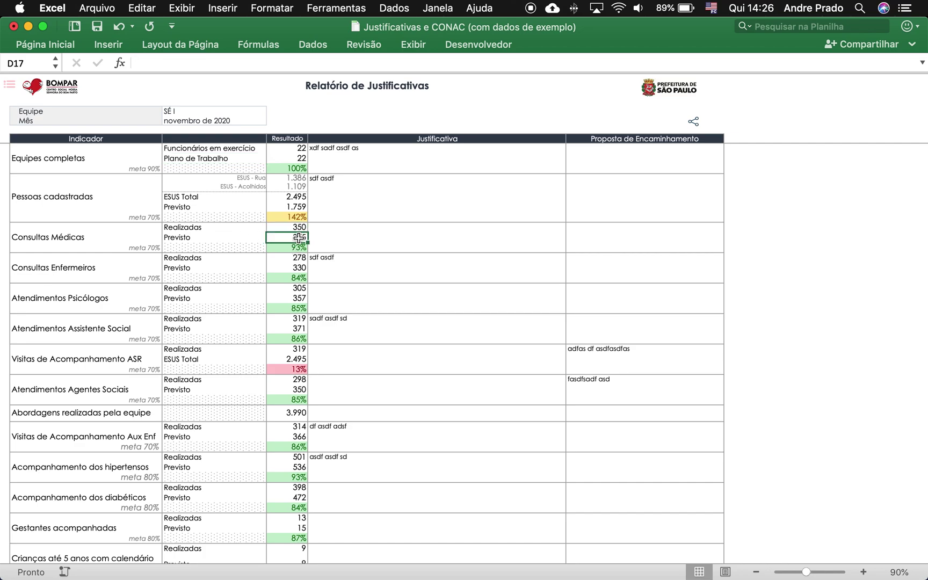
left_click(293, 227)
left_click(291, 236)
scroll(173, 359, "down", 2)
scroll(173, 359, "up", 2)
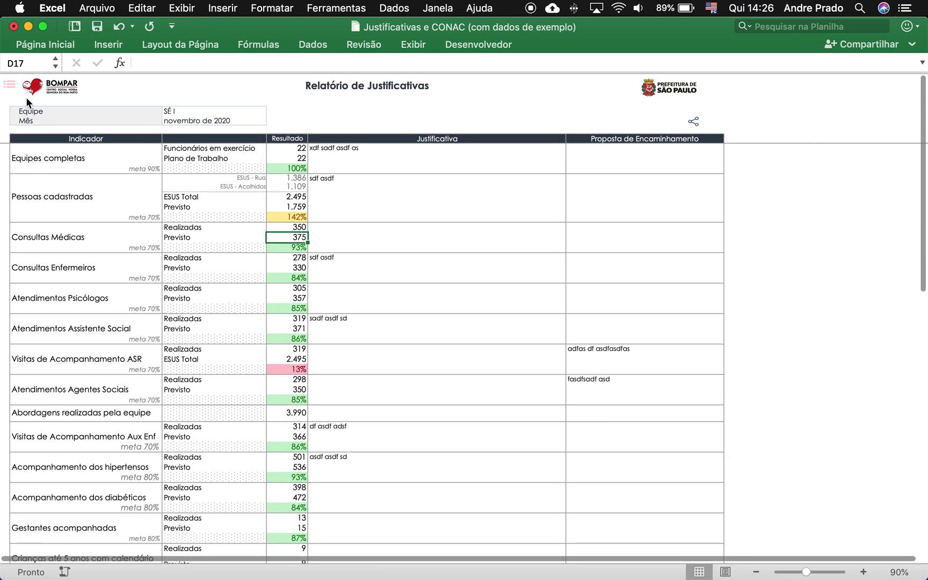
Step: Open the CONAC report from the workbook's home sheet and examine its team columns, totals and Justificativa area
left_click(13, 89)
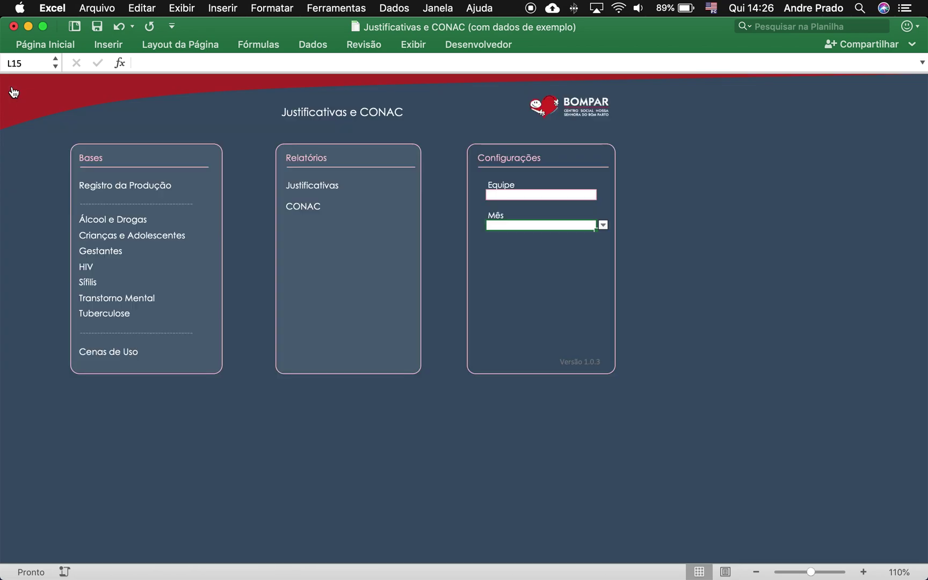
left_click(303, 206)
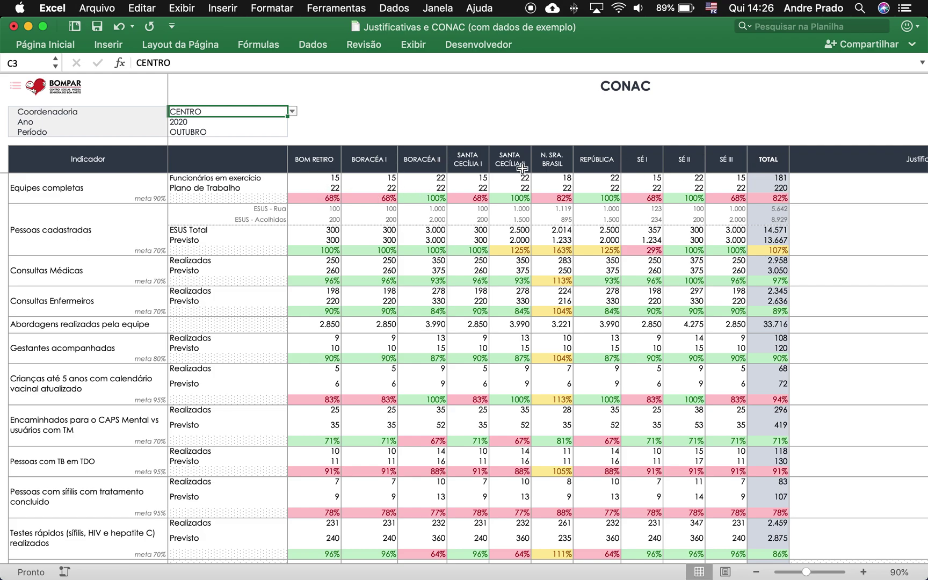
scroll(477, 199, "down", 5)
scroll(476, 198, "up", 5)
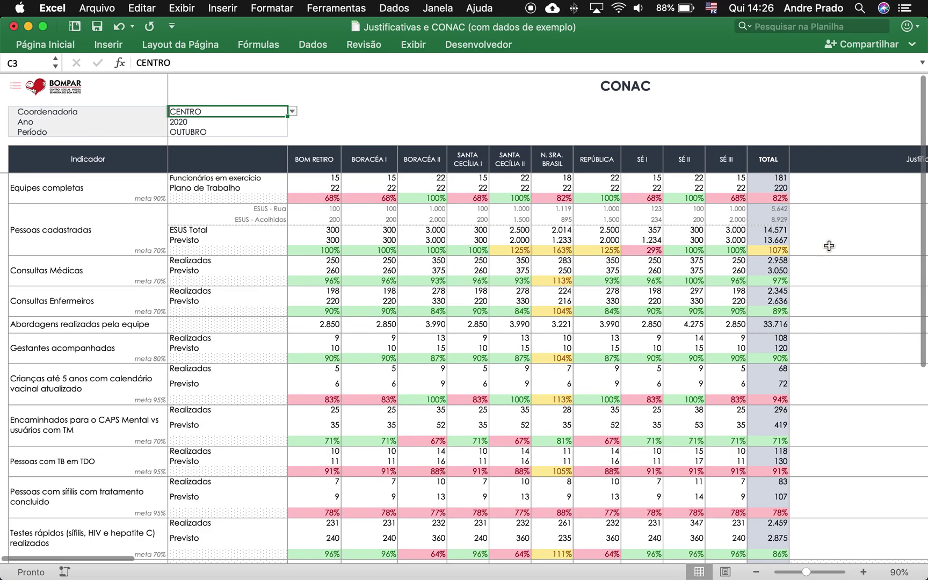
scroll(790, 217, "right", 3)
scroll(789, 217, "right", 3)
scroll(740, 201, "right", 4)
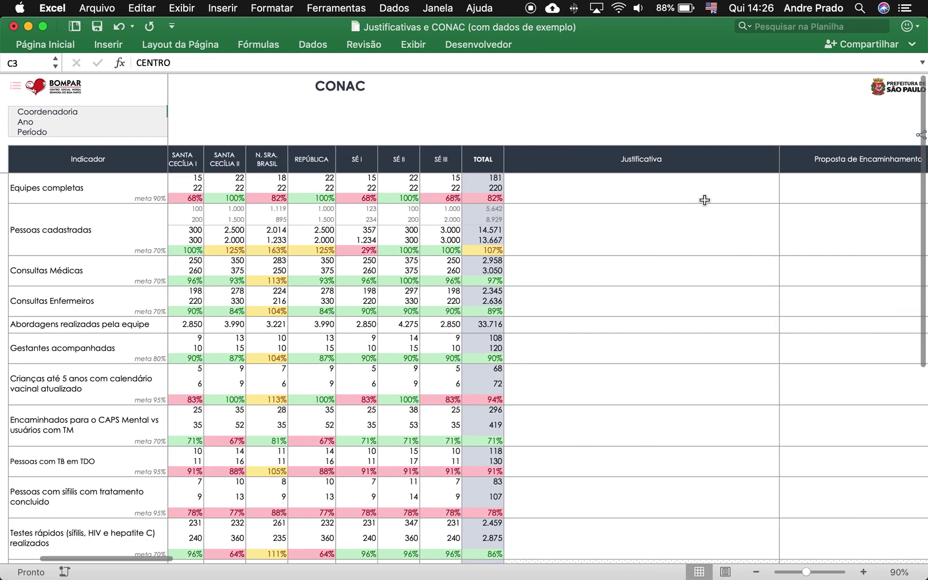
scroll(633, 191, "left", 1)
left_click(754, 195)
left_click(717, 219)
scroll(545, 220, "left", 6)
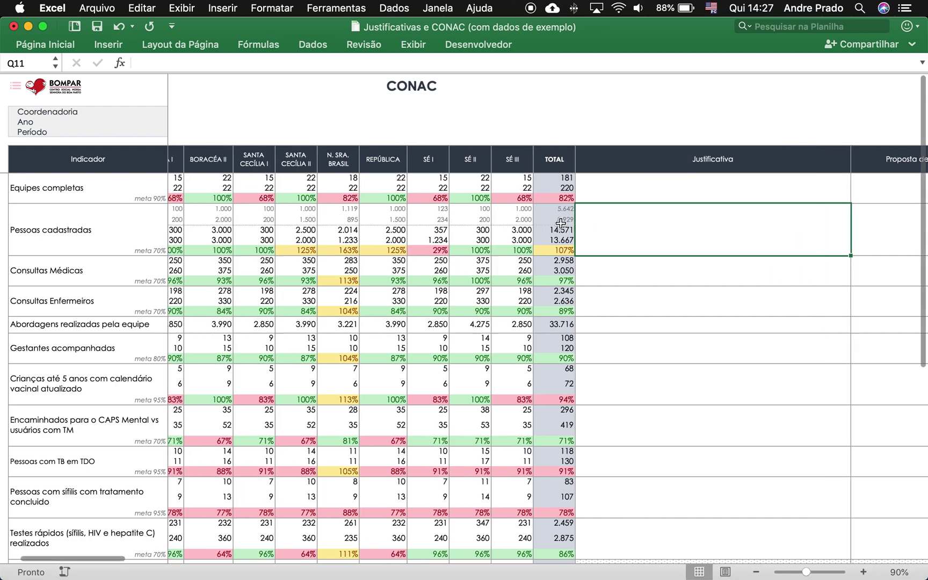
Step: Try row sizes G and GG for the Equipes completas indicator, and return it to PP
left_click(112, 179)
left_click(173, 178)
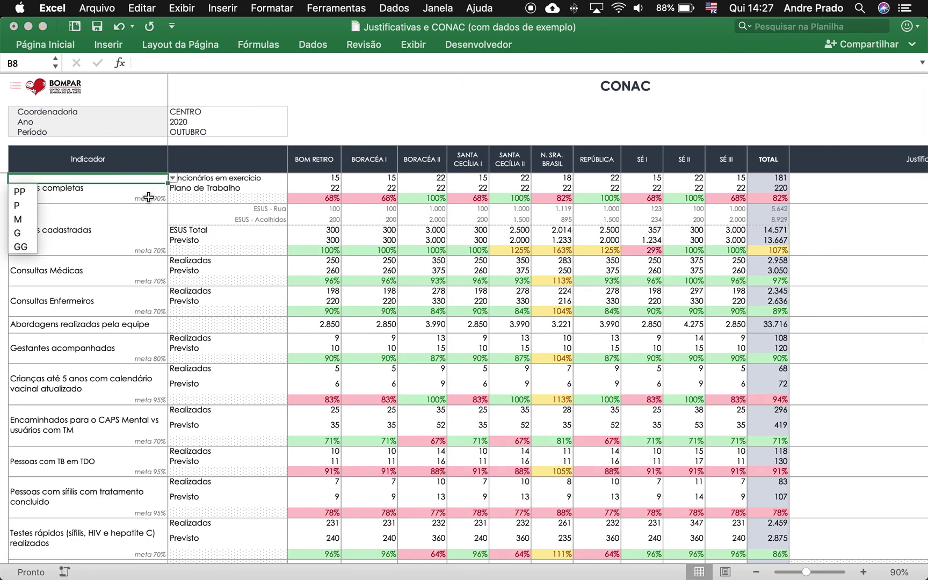
left_click(28, 236)
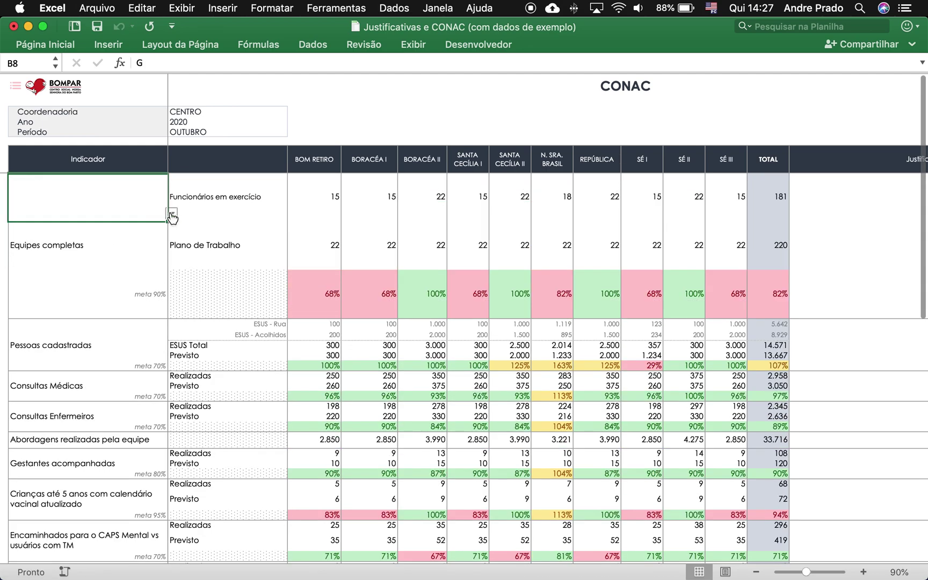
left_click(172, 215)
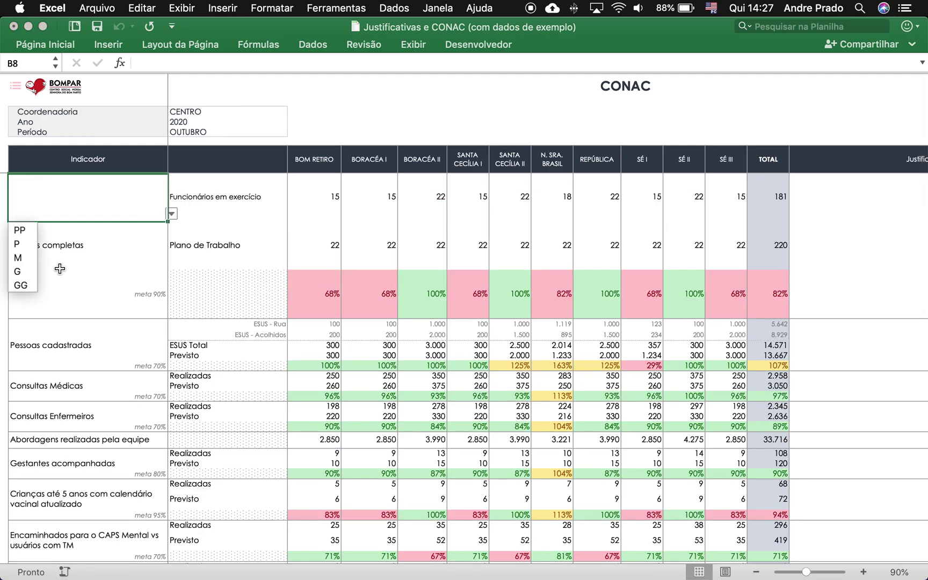
left_click(21, 288)
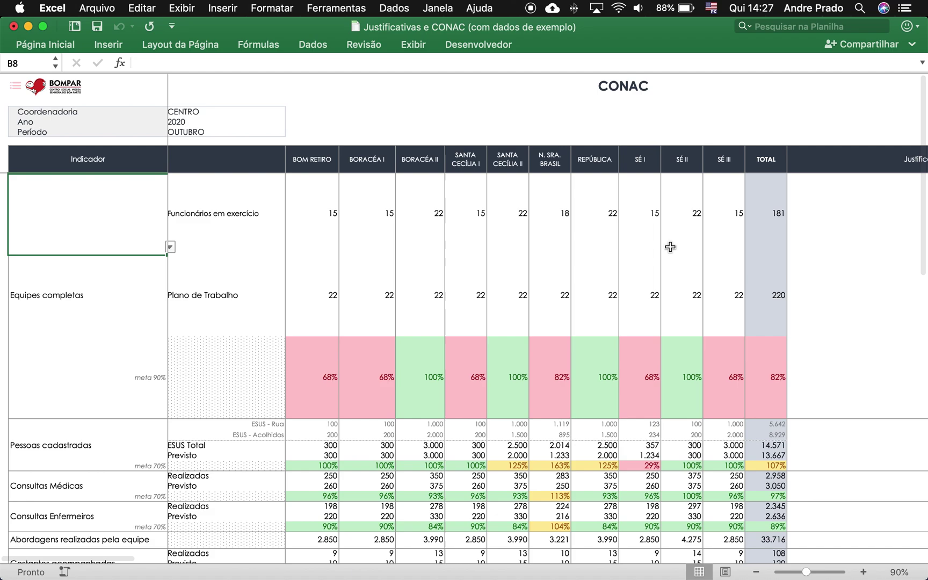
left_click(172, 247)
left_click(20, 264)
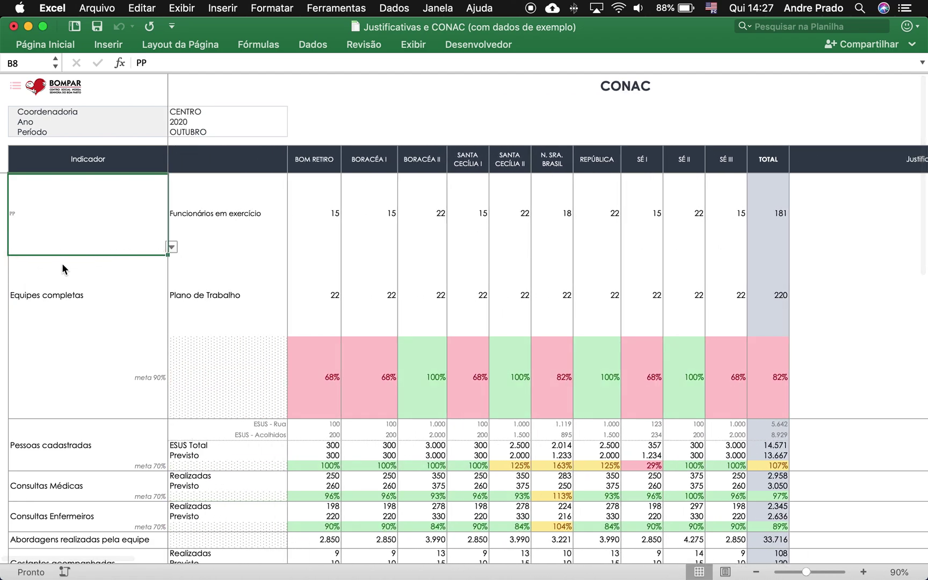
Step: Browse the available coordenadorias and supervisões, and display the CONAC report for CAPELA DO SOCORRO
left_click(215, 113)
left_click(292, 111)
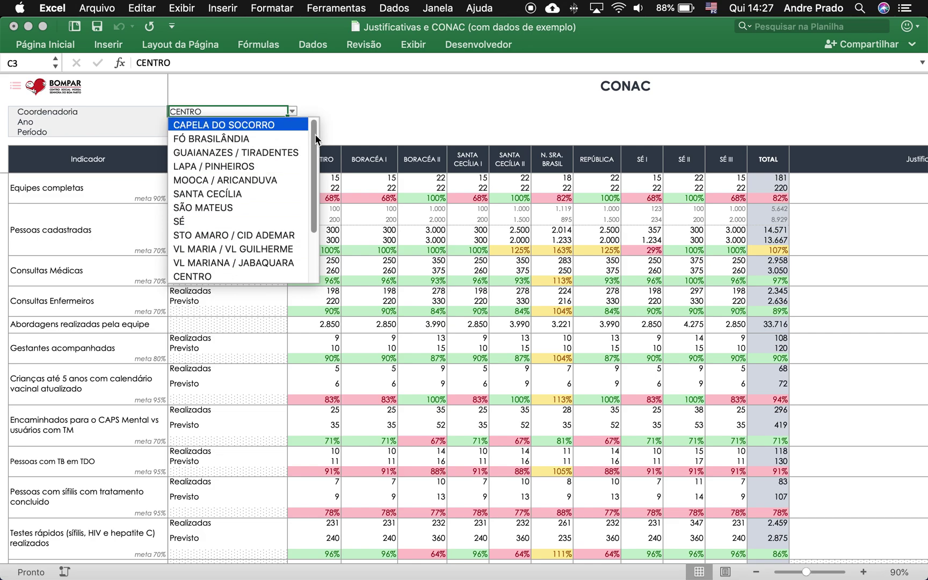
scroll(316, 140, "down", 5)
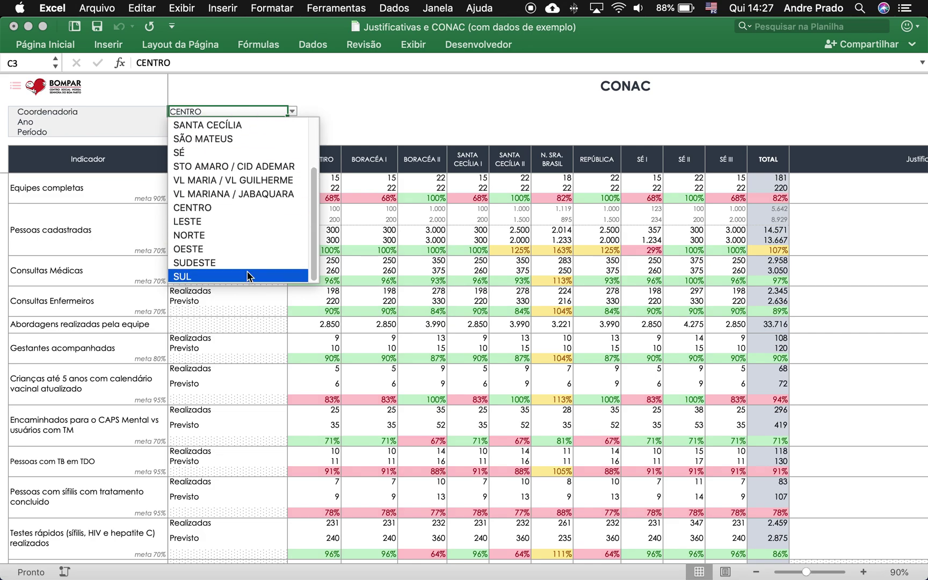
scroll(317, 123, "up", 5)
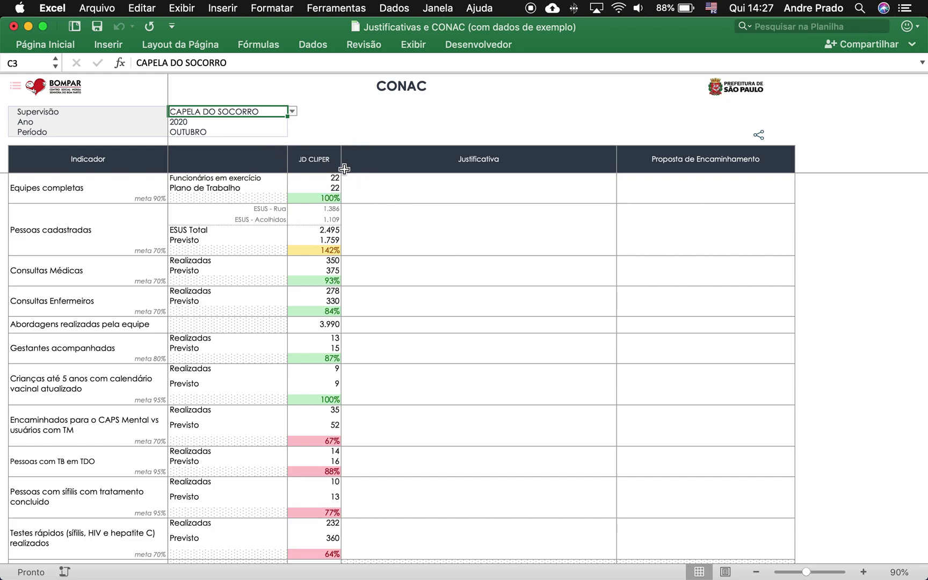
Step: Switch the CONAC report to FÓ BRASILÂNDIA and then MOOCA / ARICANDUVA, and inspect the Supervisão label's formula
left_click(292, 111)
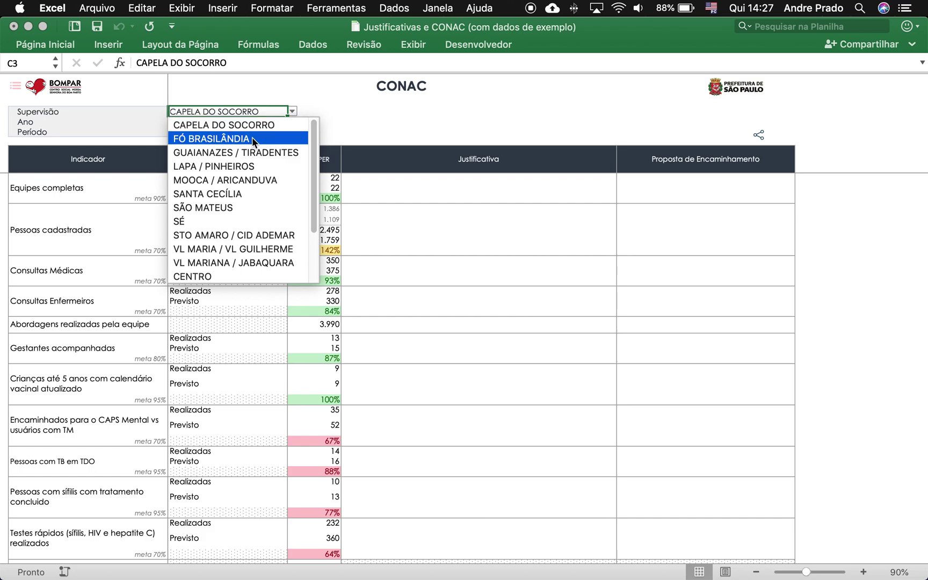
left_click(252, 138)
left_click(292, 111)
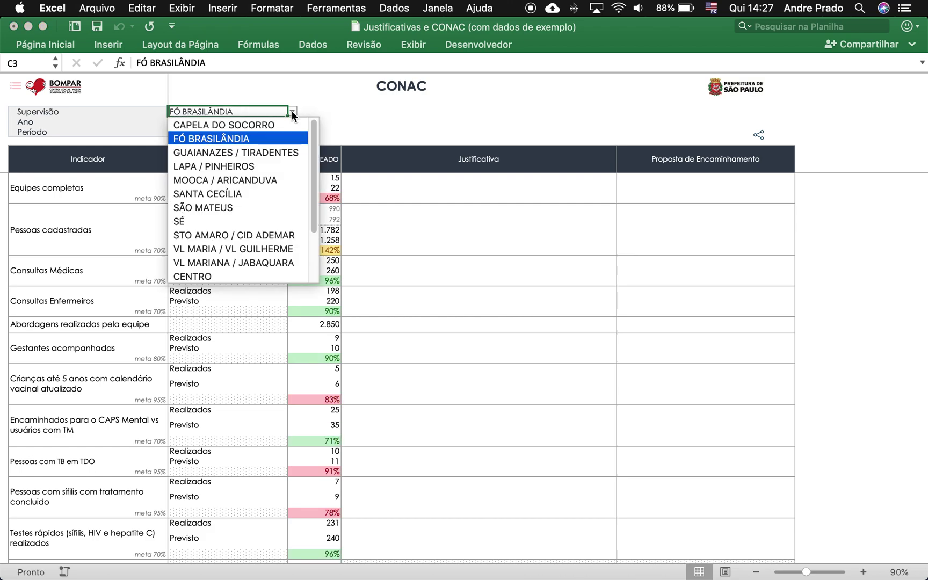
left_click(252, 179)
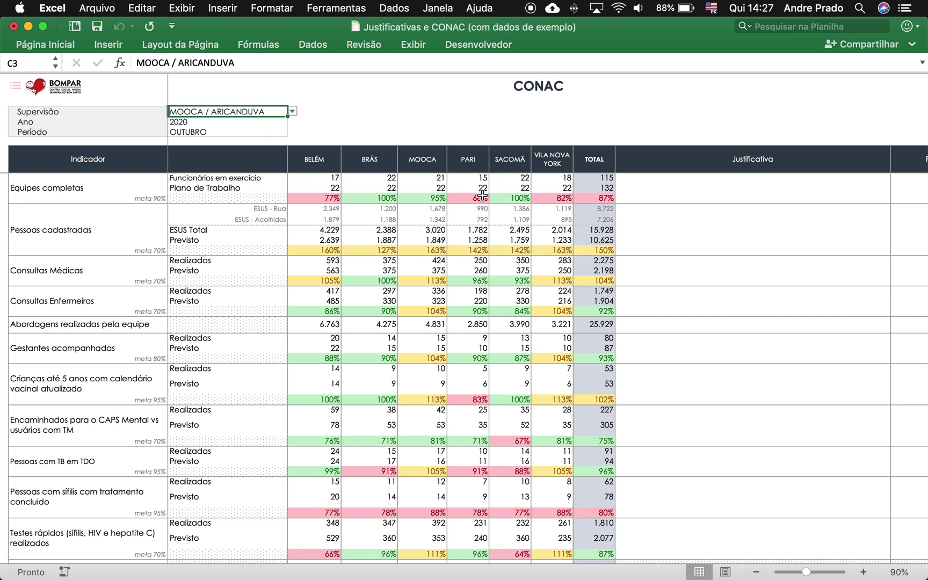
left_click(51, 113)
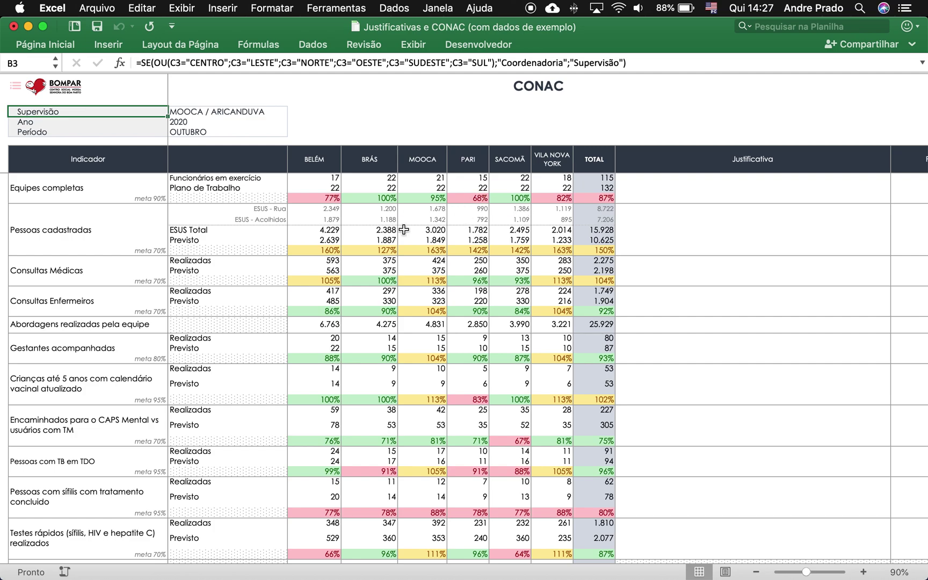
Step: Set the CONAC report's region to CENTRO and review its remaining indicators down to the signature lines
left_click(261, 118)
left_click(271, 111)
left_click(292, 111)
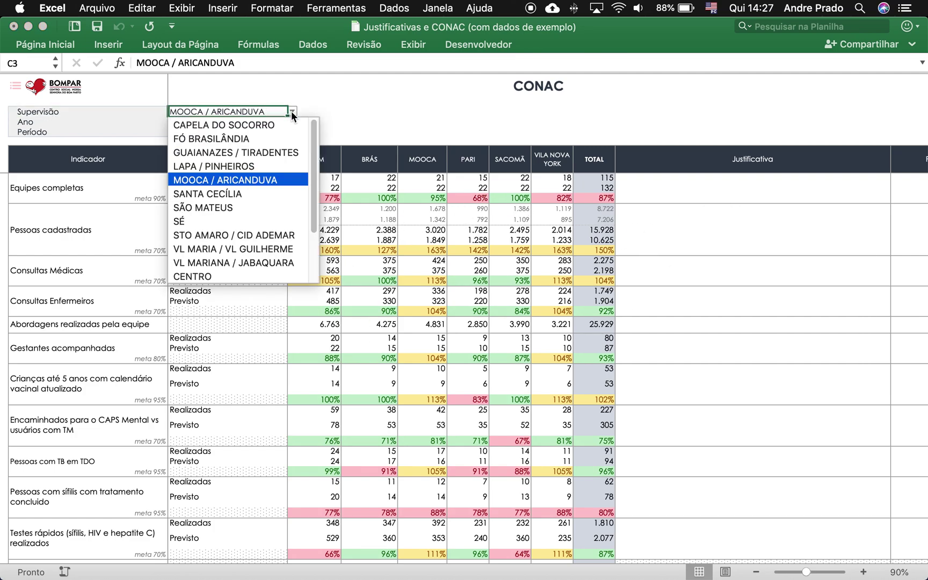
left_click(222, 279)
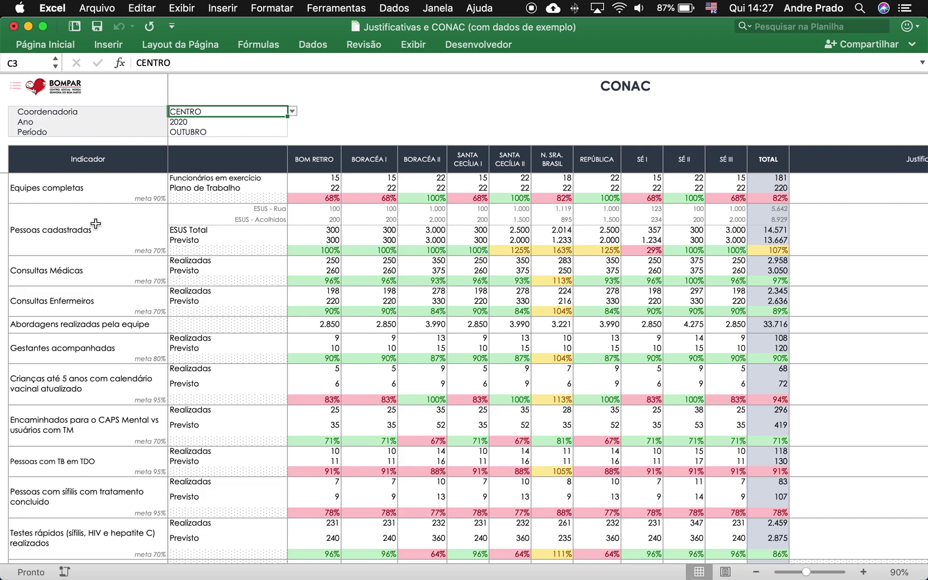
scroll(270, 340, "down", 5)
scroll(270, 340, "down", 10)
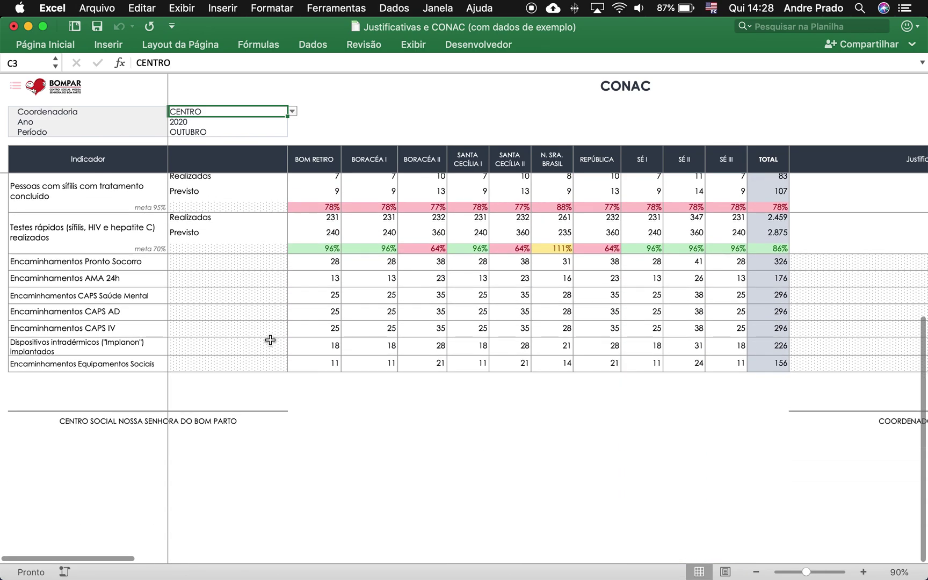
Step: Check the CENTRO report's signature lines, and switch the CONAC report to CAPELA DO SOCORRO
scroll(317, 338, "up", 1)
scroll(496, 344, "right", 5)
scroll(340, 355, "up", 1)
scroll(638, 367, "right", 2)
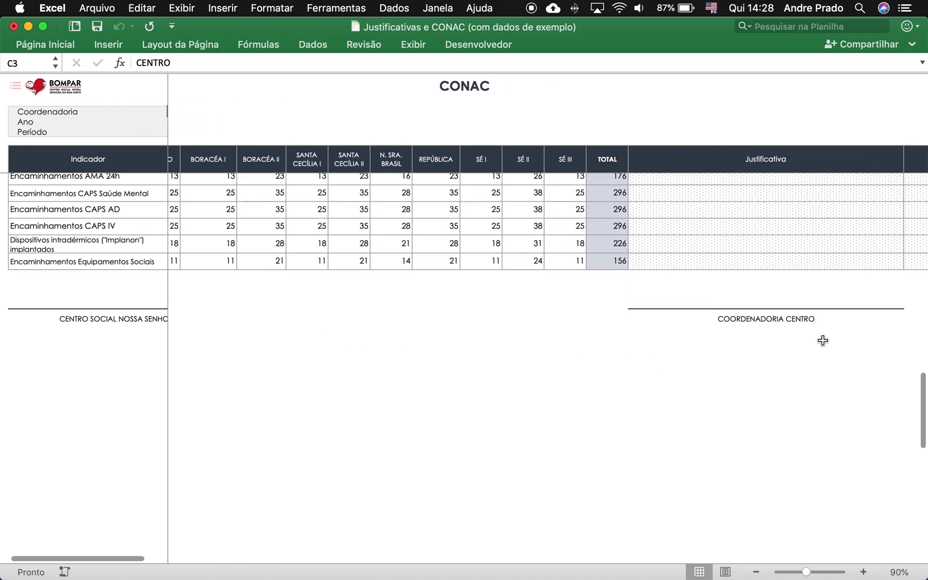
scroll(203, 140, "left", 5)
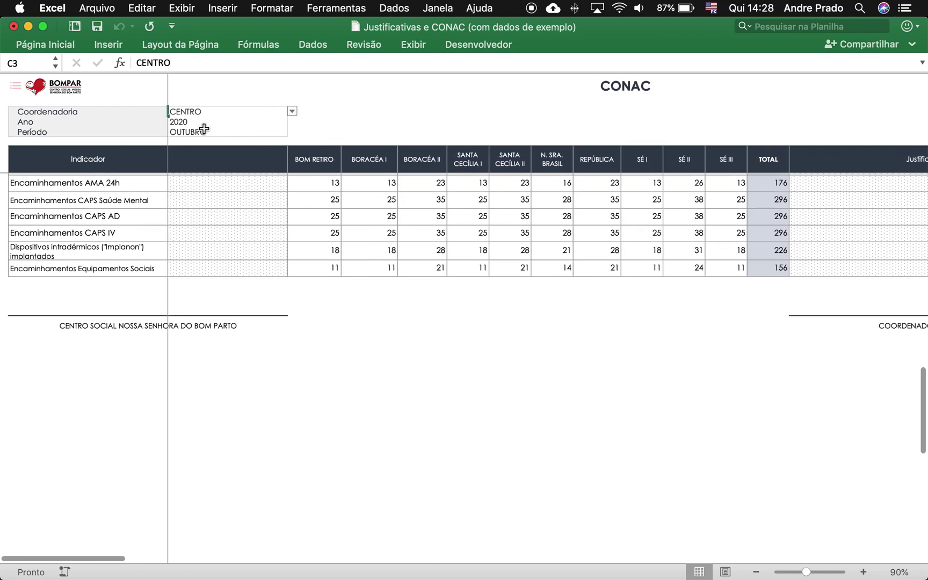
left_click(294, 111)
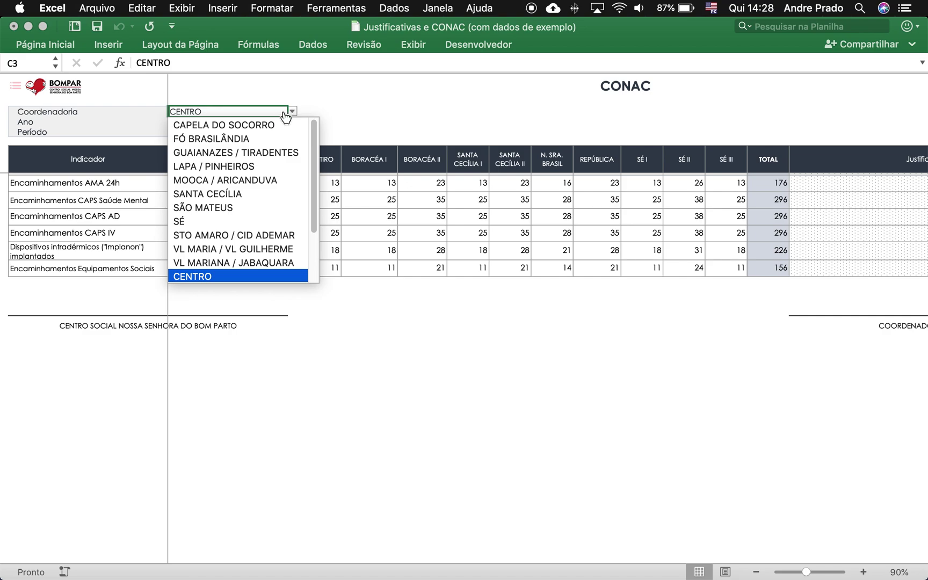
left_click(258, 128)
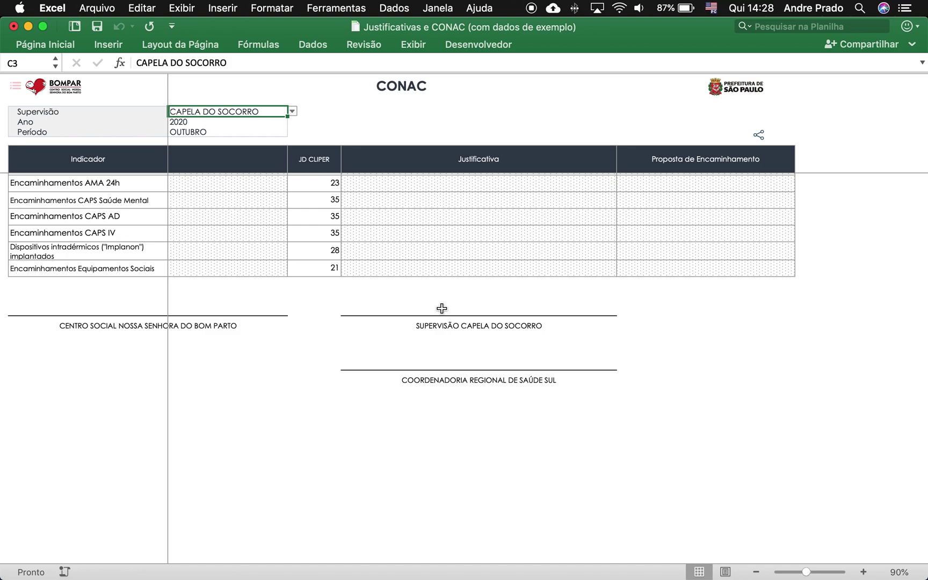
Step: Display the CONAC report for the OESTE region and review its indicators from the first row
left_click(292, 111)
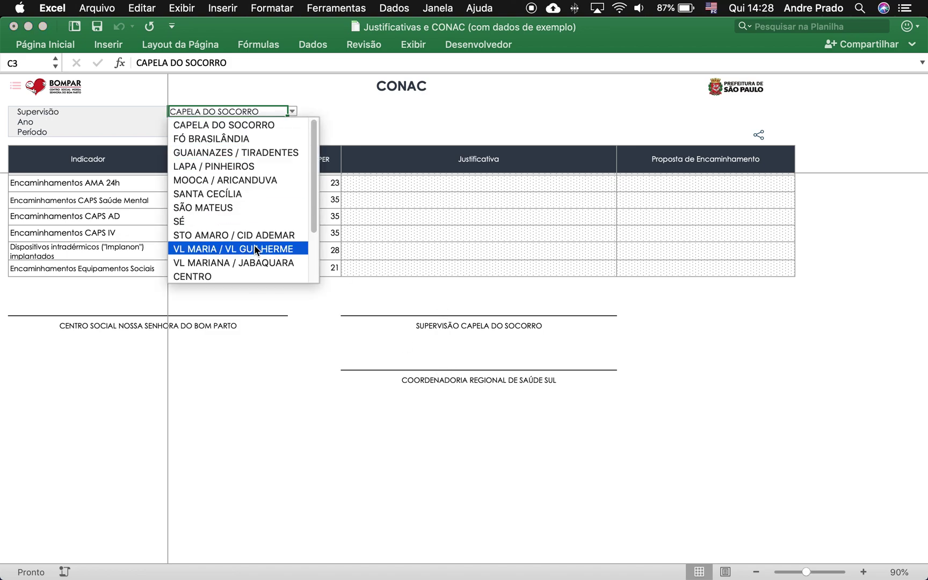
scroll(247, 267, "down", 3)
left_click(218, 245)
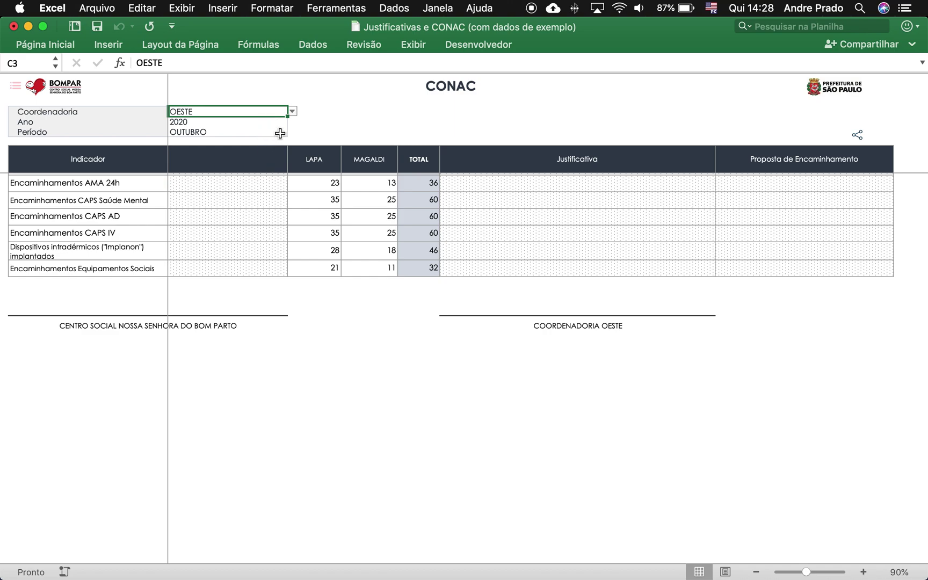
scroll(339, 251, "up", 10)
scroll(342, 249, "up", 2)
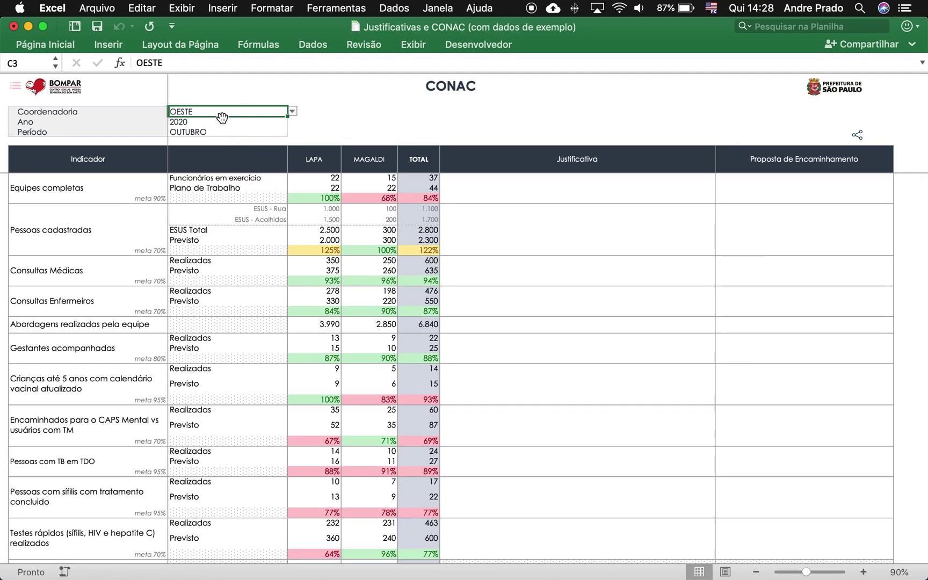
Step: Set the CONAC report's Coordenadoria to CENTRO and its Período to NOVEMBRO
left_click(293, 111)
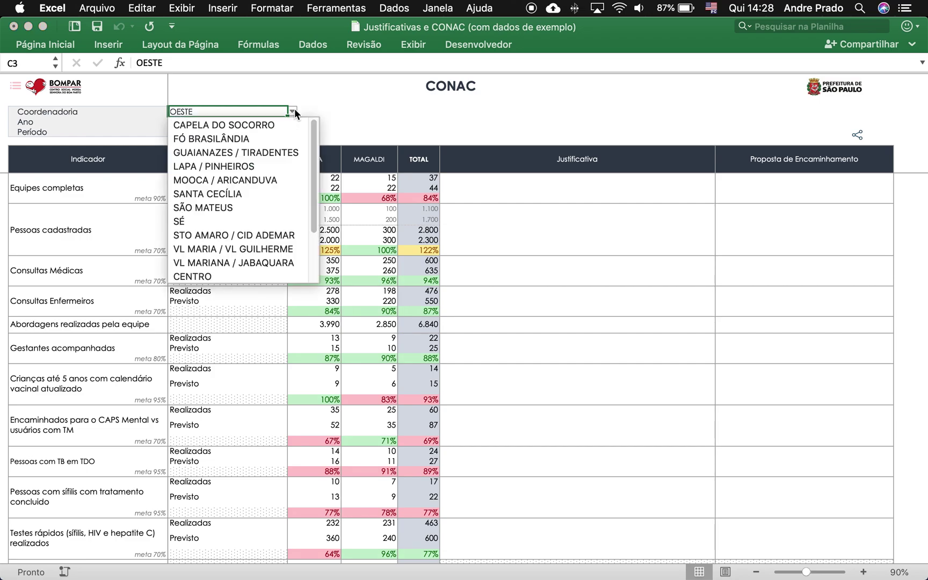
left_click(237, 275)
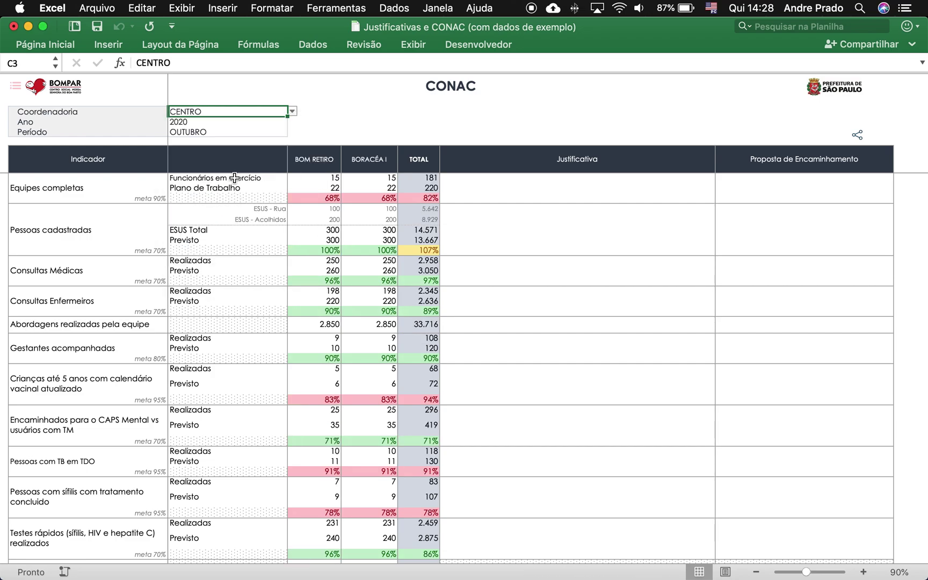
key("Down")
key("Down")
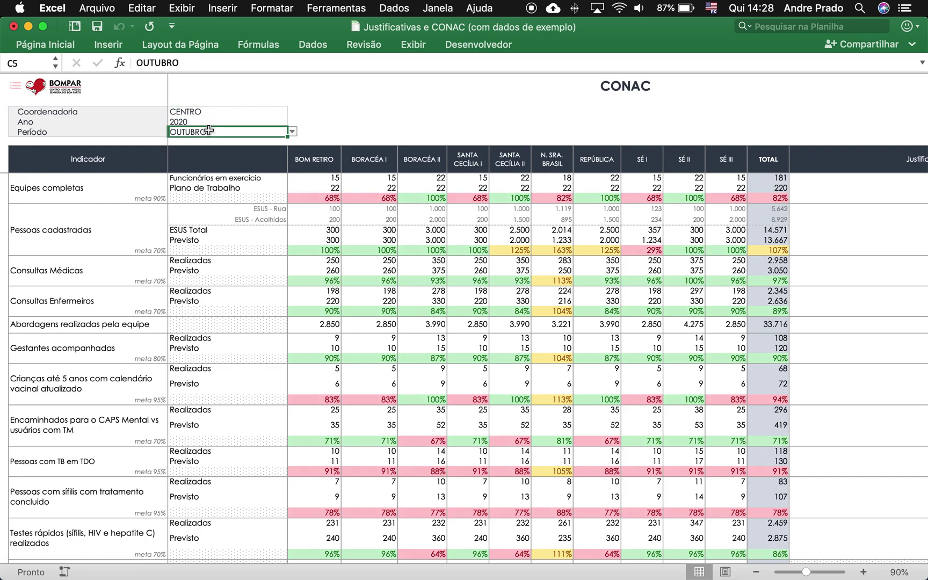
left_click(292, 131)
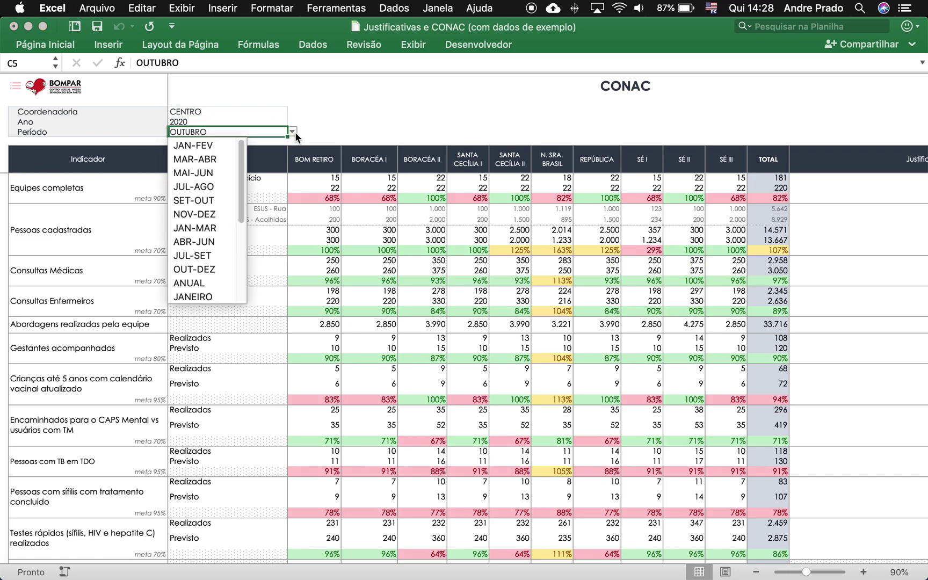
left_click_drag(246, 172, 242, 248)
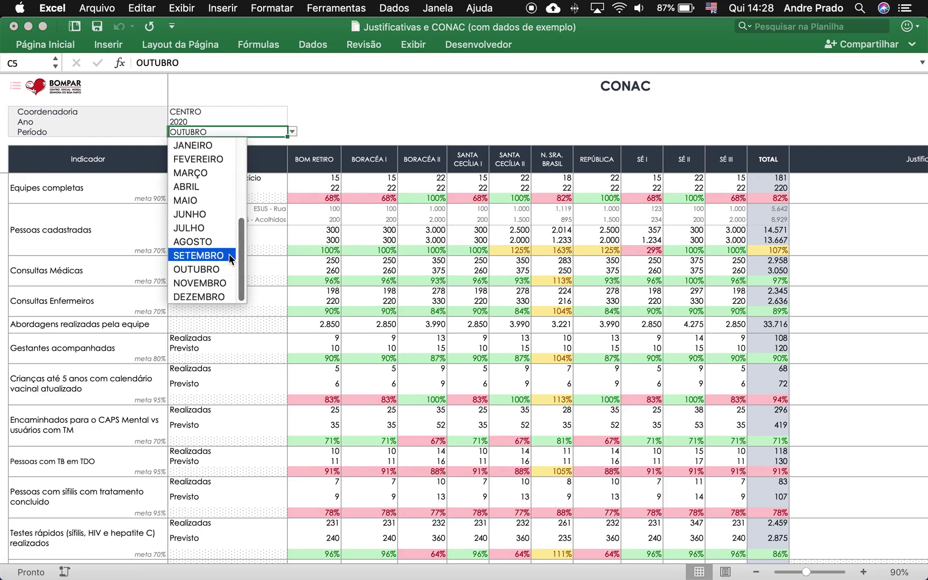
left_click(213, 282)
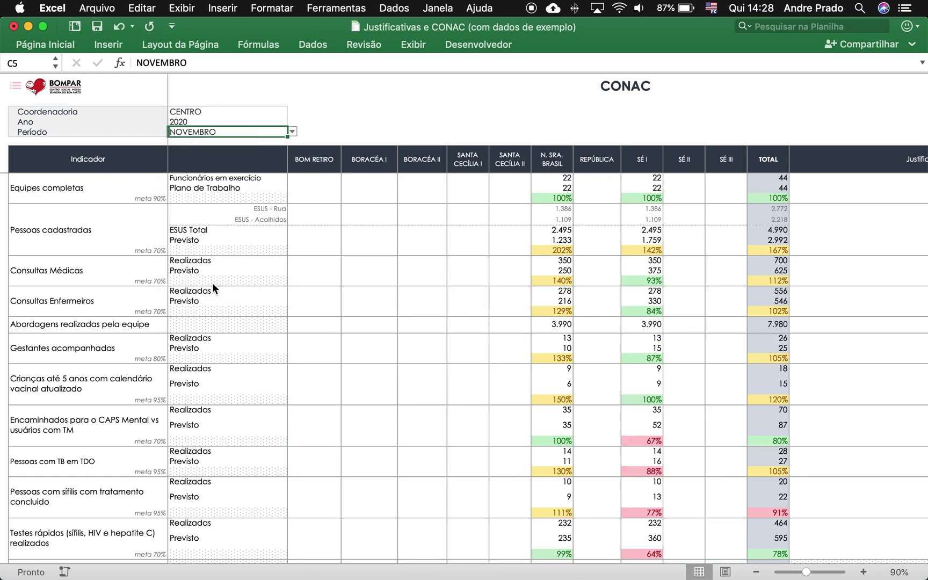
Step: Switch the CONAC report's Período to JAN-FEV, and try the year 2021 before returning it to 2020
left_click(292, 131)
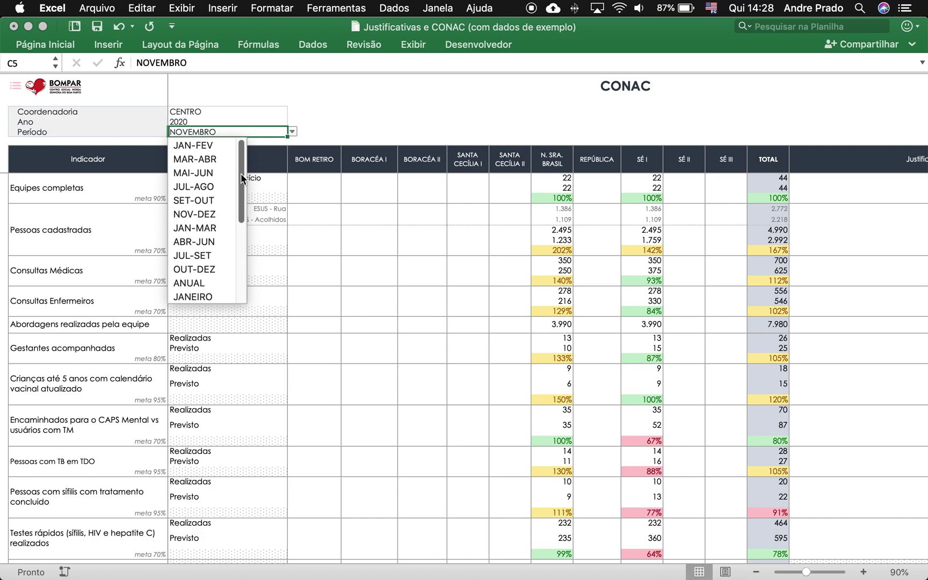
left_click(223, 145)
left_click(234, 122)
left_click(292, 122)
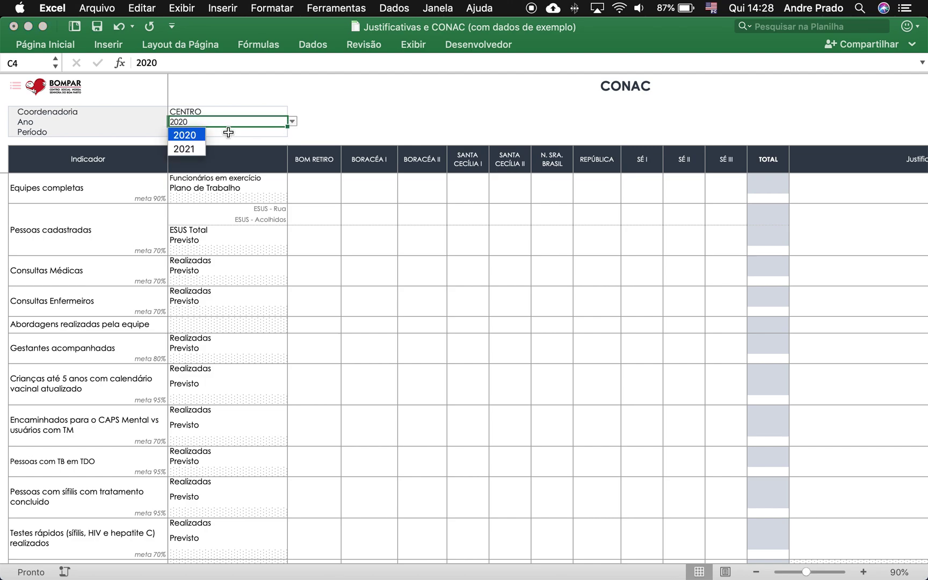
left_click(190, 149)
left_click(292, 121)
left_click(205, 132)
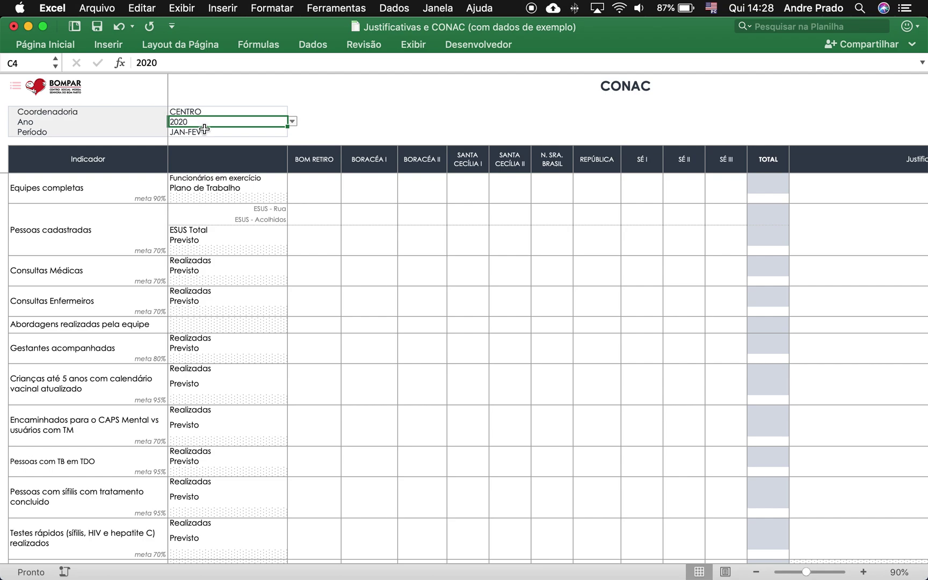
Step: Display the CENTRO report for the two-month period NOV-DEZ and for the quarter OUT-DEZ
left_click(205, 131)
left_click(293, 132)
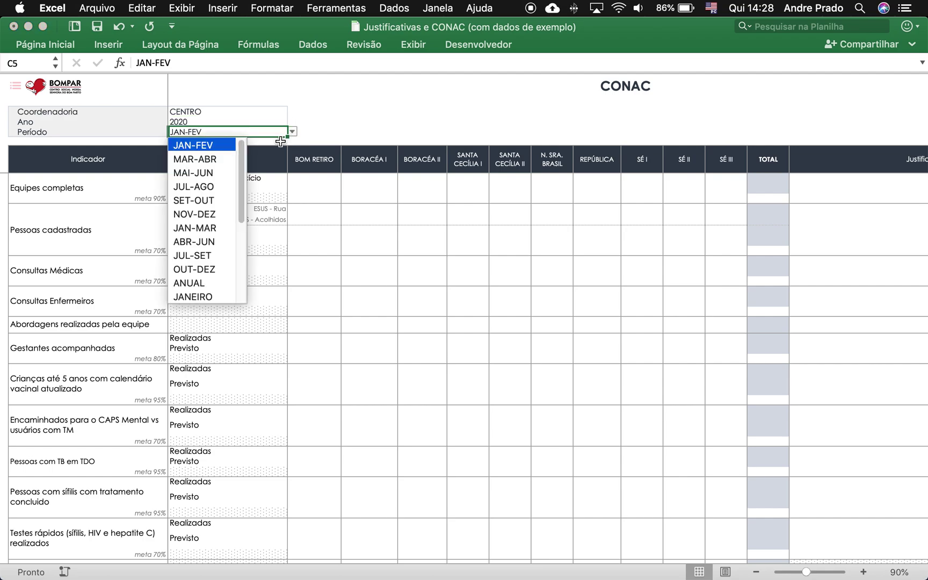
scroll(239, 156, "down", 3)
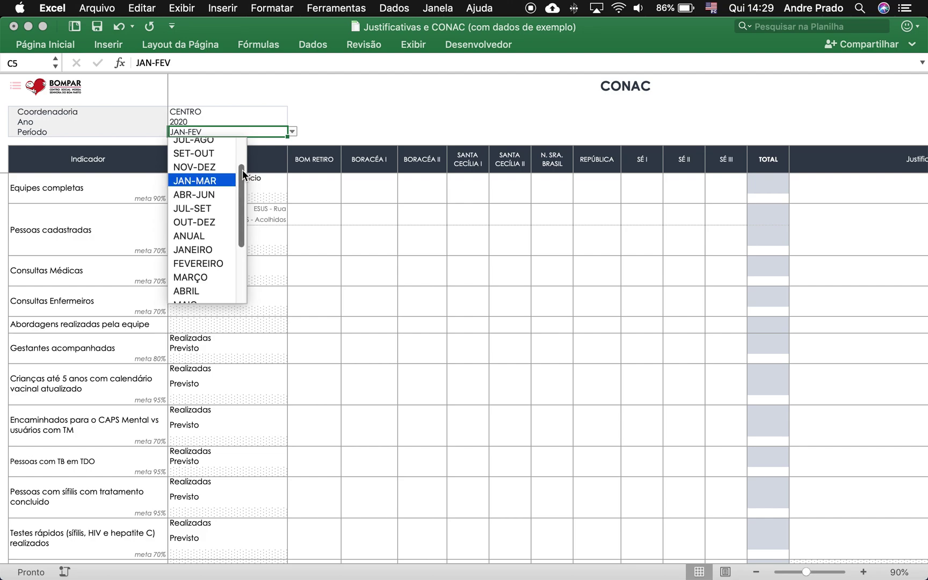
left_click(205, 169)
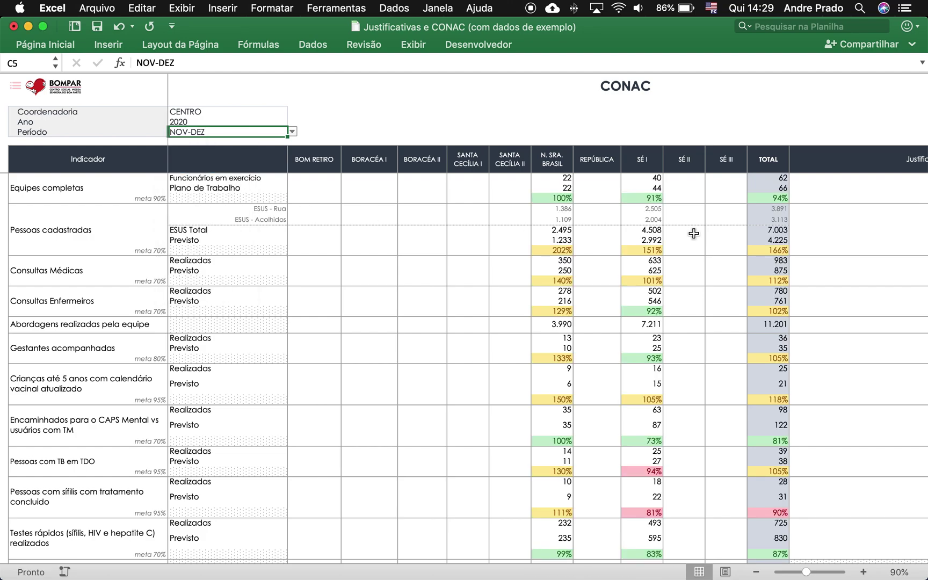
left_click(292, 131)
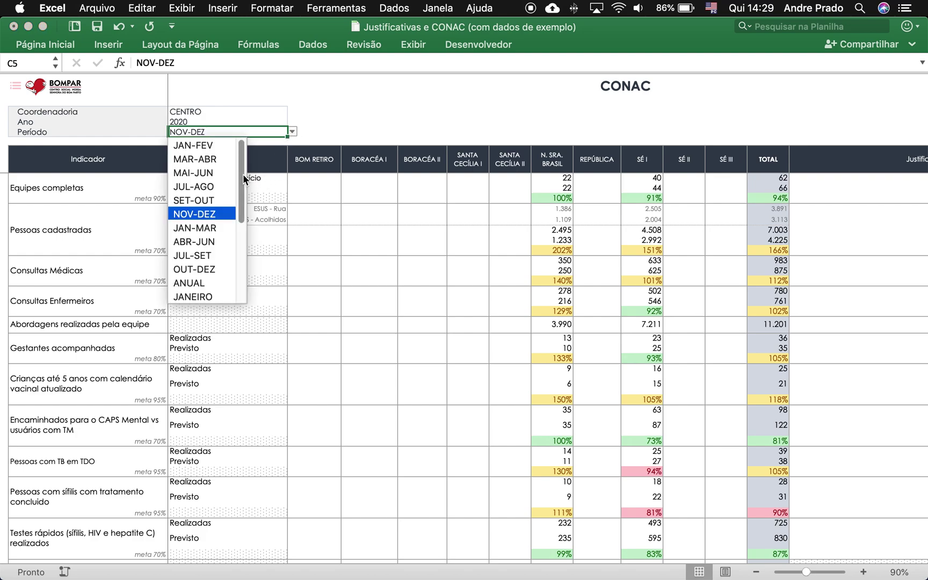
scroll(242, 174, "down", 1)
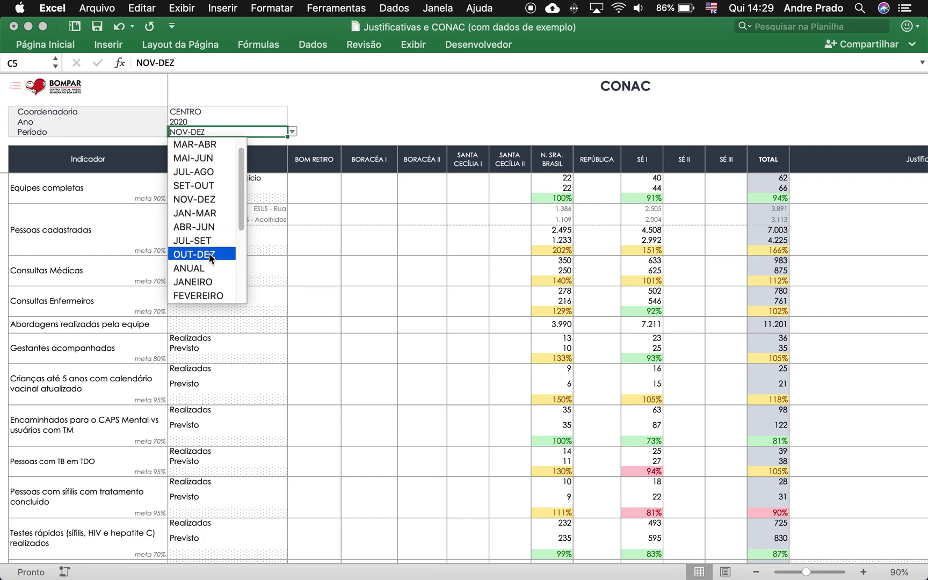
left_click(209, 254)
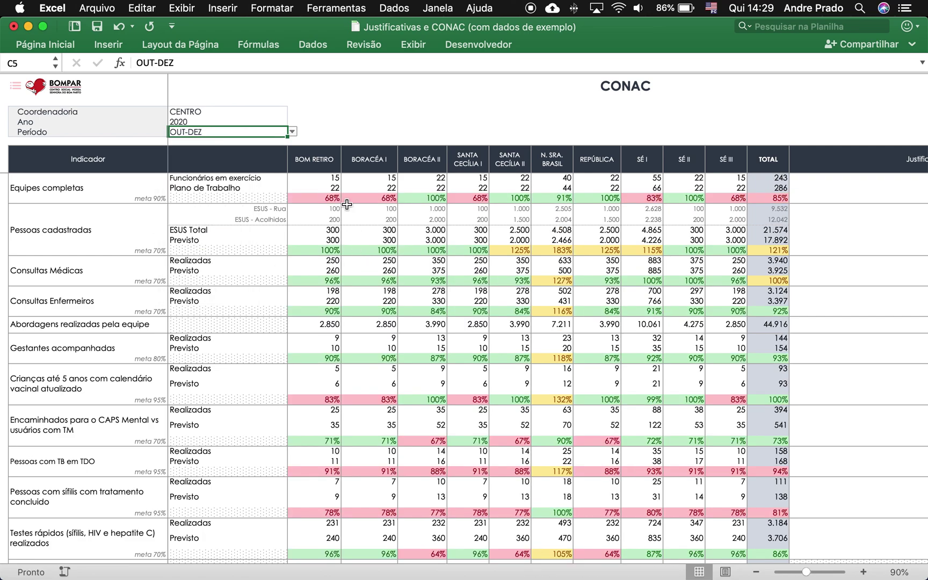
Step: Set the CONAC report's Período to ANUAL and review its team columns across to the Justificativa area
left_click(293, 132)
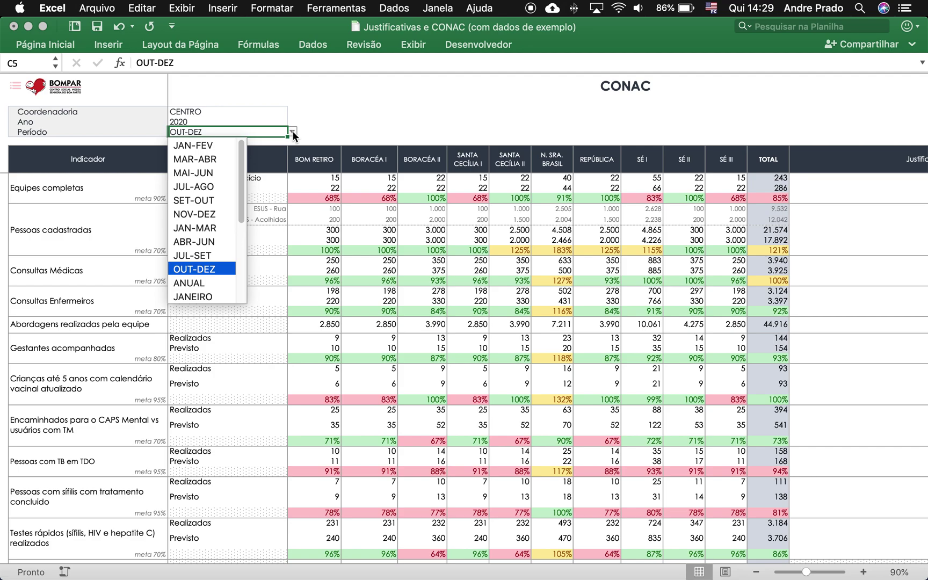
left_click(196, 283)
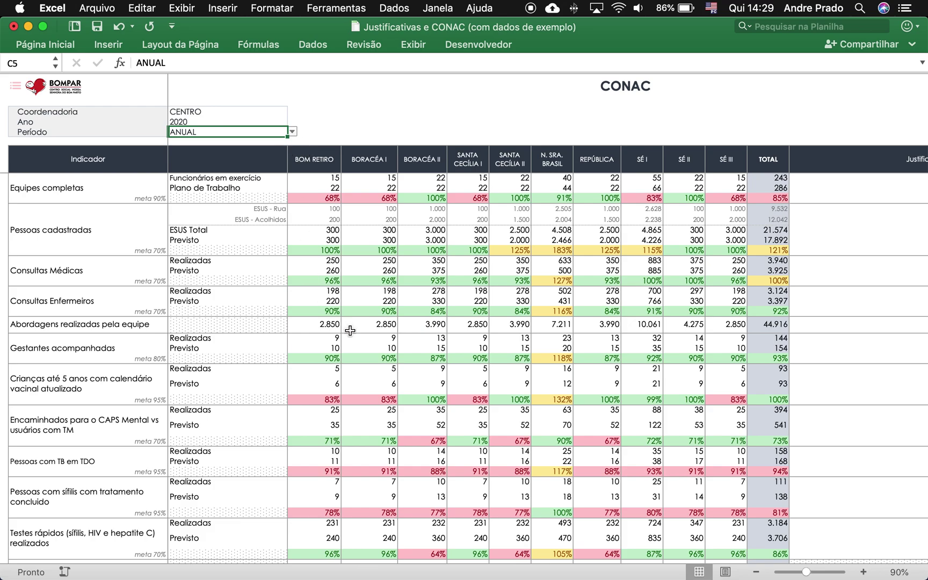
scroll(317, 269, "down", 1)
scroll(317, 269, "up", 2)
scroll(644, 225, "right", 3)
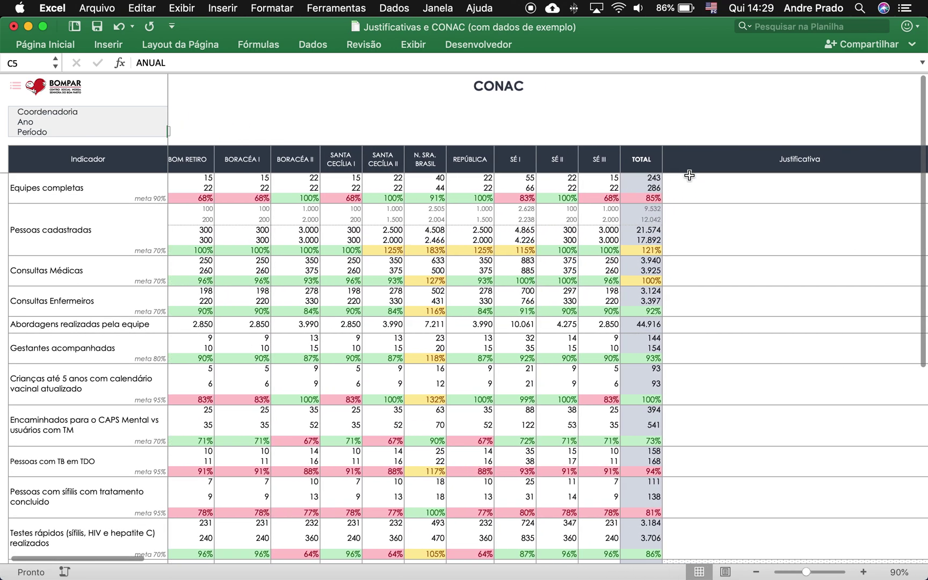
scroll(689, 175, "right", 6)
scroll(806, 172, "right", 1)
scroll(507, 141, "left", 10)
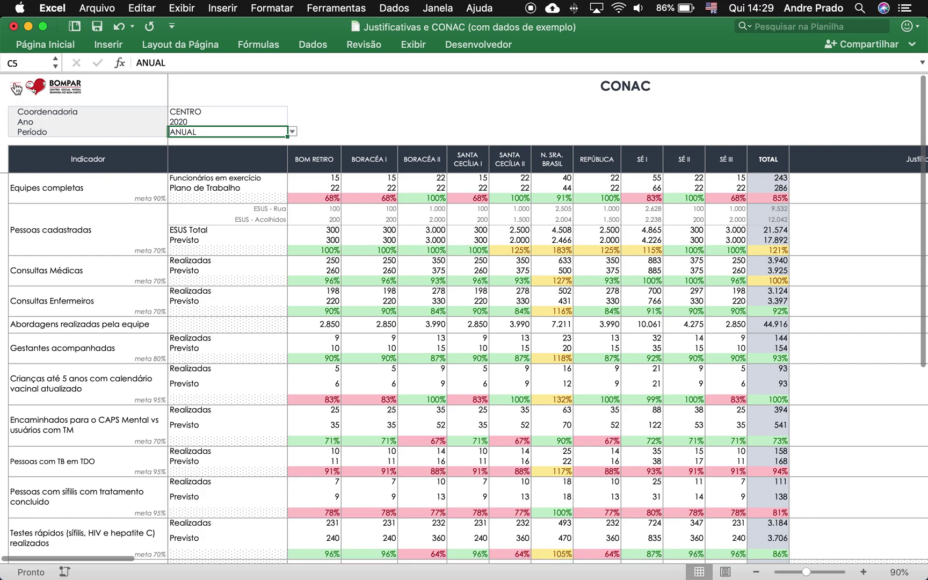
Step: Return to the workbook's main menu and set Equipe to JD AEROPORTO and Mês to out/2020
left_click(15, 86)
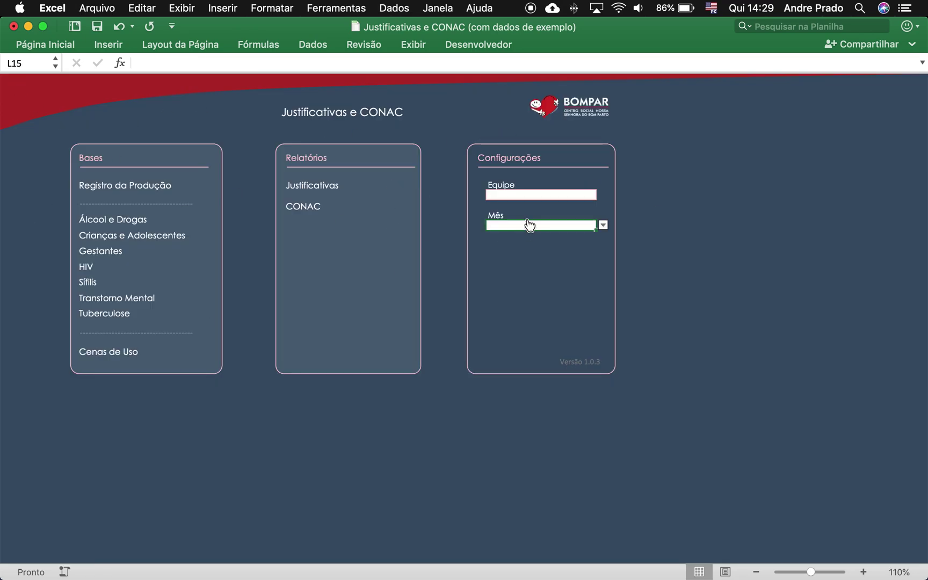
left_click(529, 195)
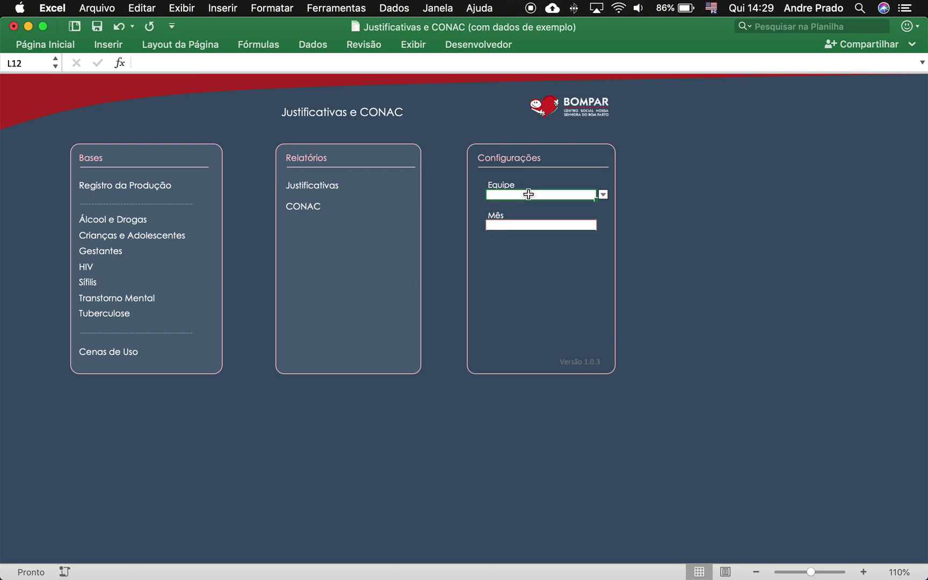
left_click(603, 196)
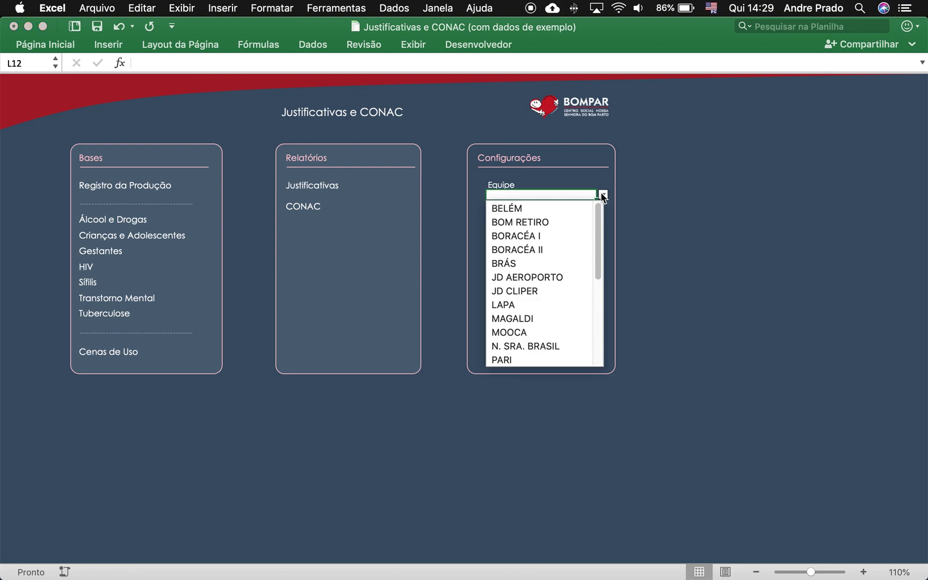
left_click(545, 276)
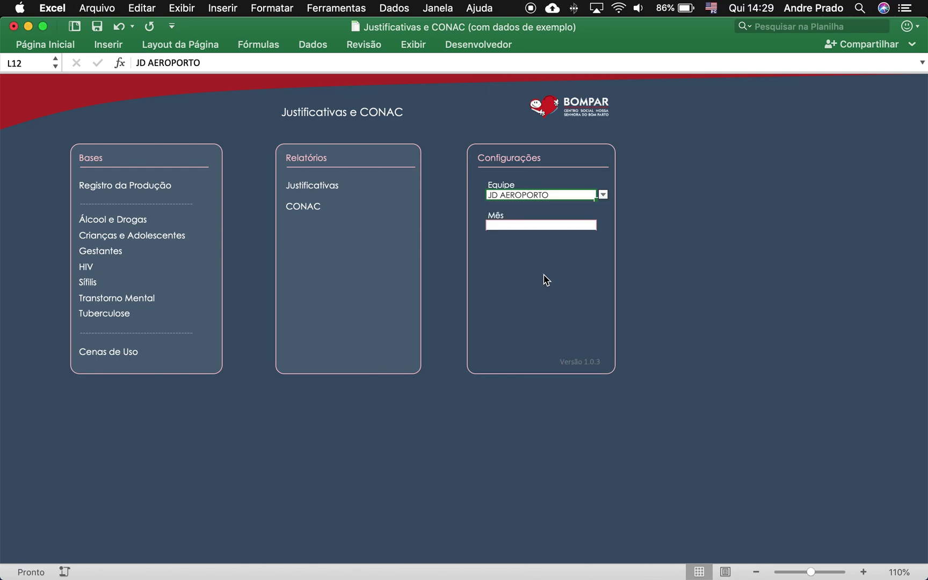
left_click(558, 229)
left_click(602, 226)
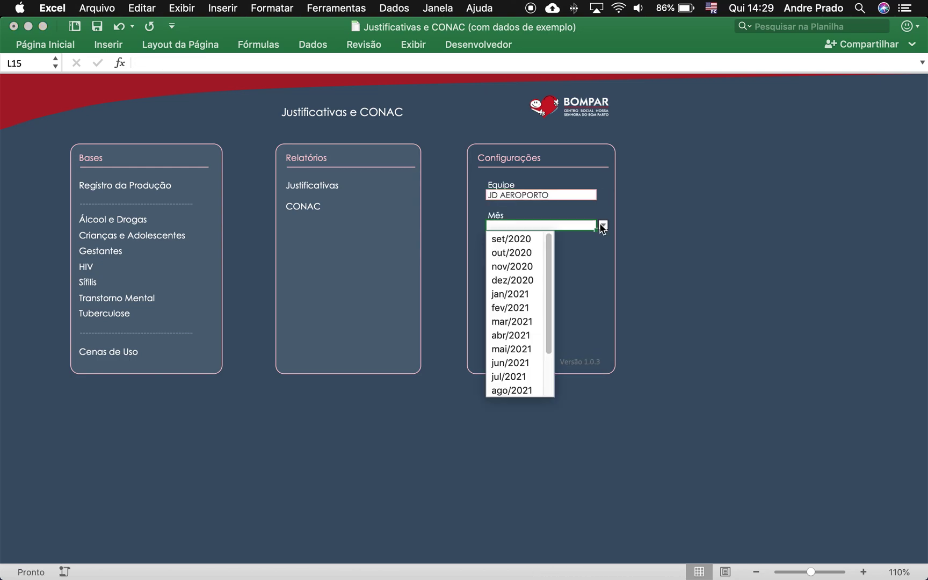
left_click(534, 254)
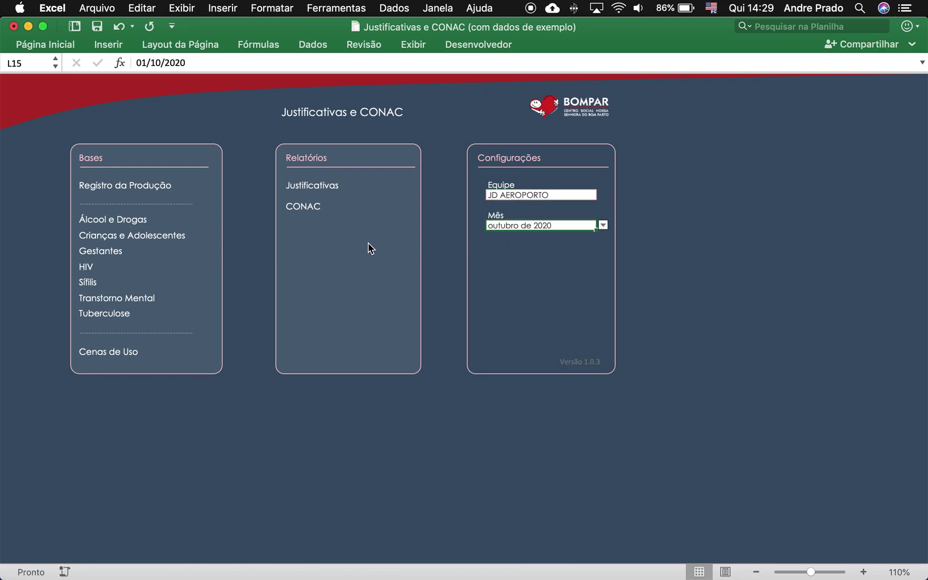
Step: Open the Álcool e Drogas base and inspect the team and month formulas in its header
left_click(114, 220)
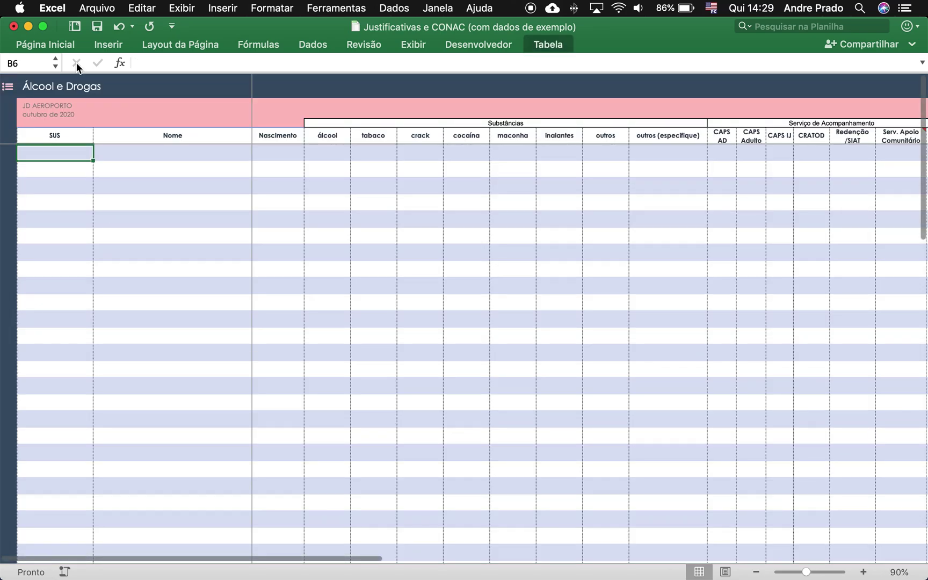
left_click(40, 108)
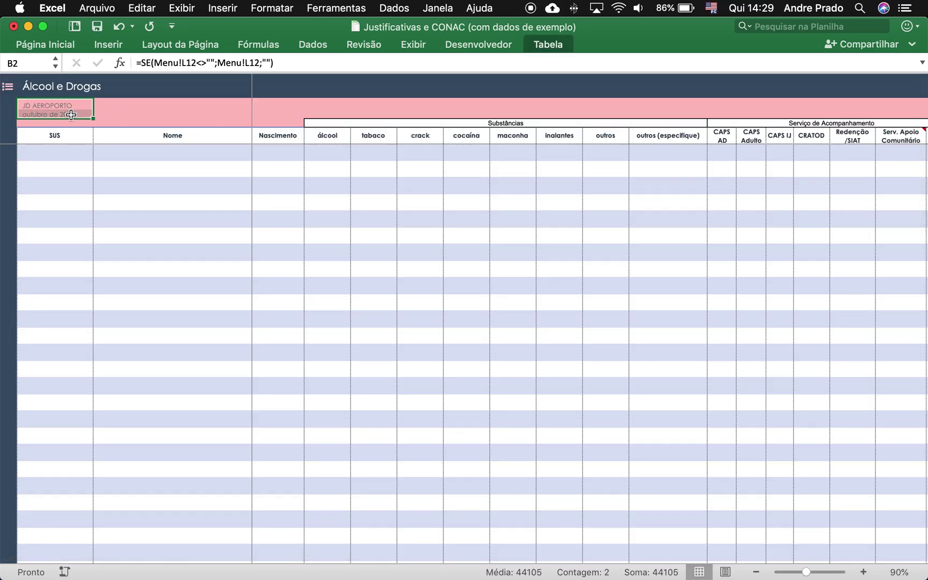
left_click(81, 134)
left_click(63, 106)
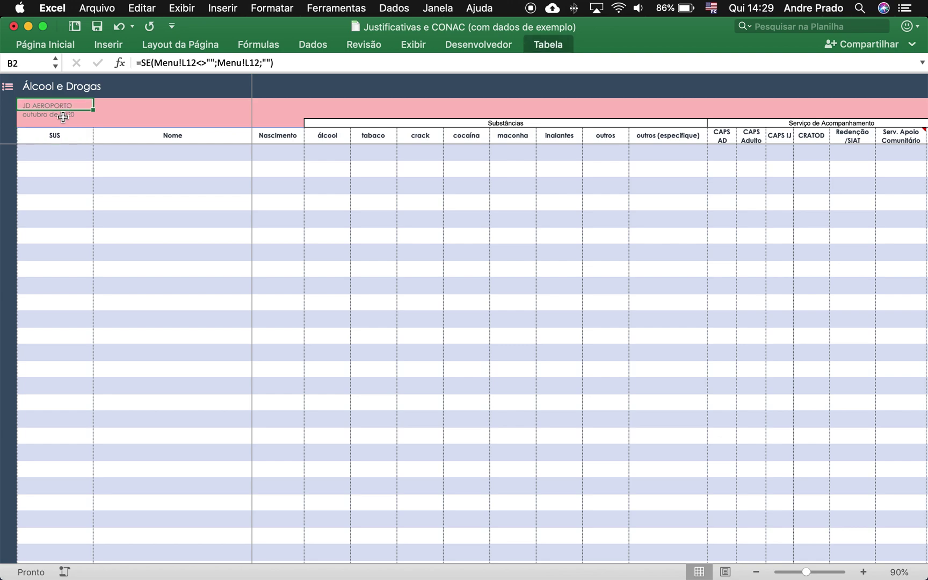
left_click(52, 132)
left_click(56, 113)
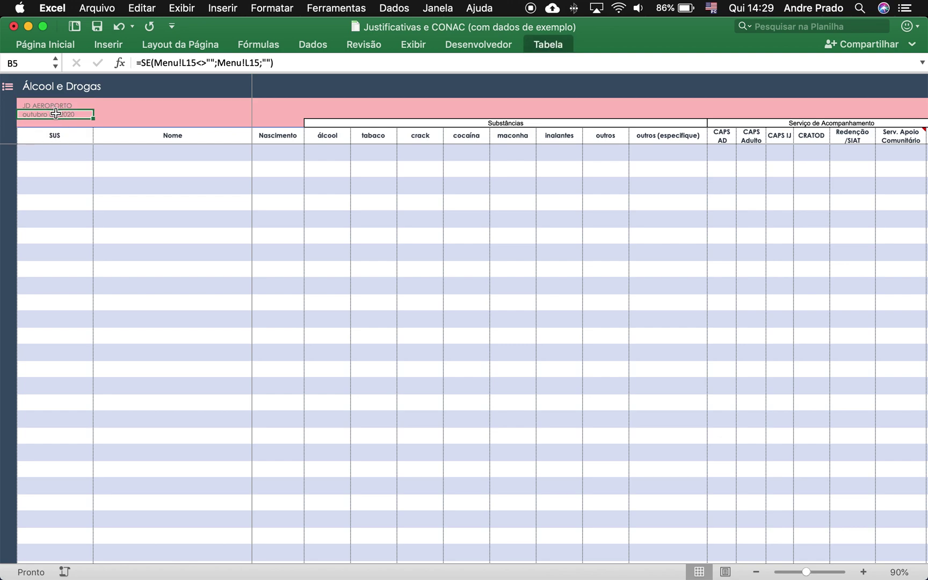
Step: Check the team and month cells in the Tuberculose base's header, and return to the main menu
left_click(9, 89)
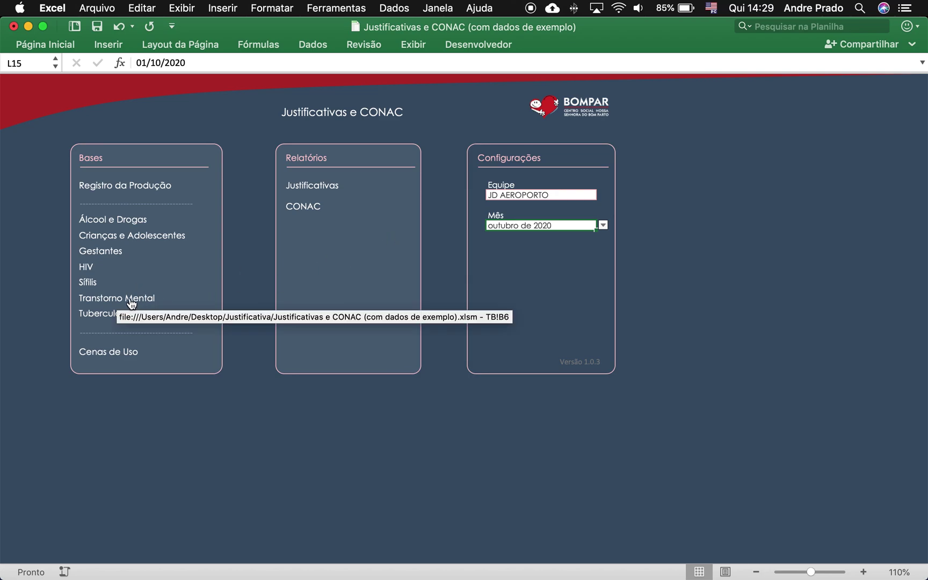
left_click(120, 314)
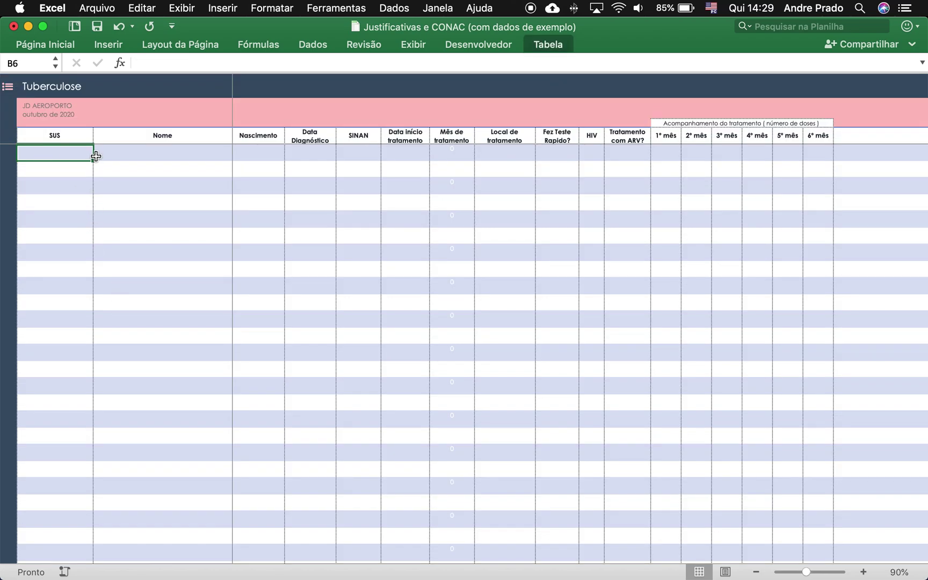
left_click(56, 107)
key("Down")
key("Down")
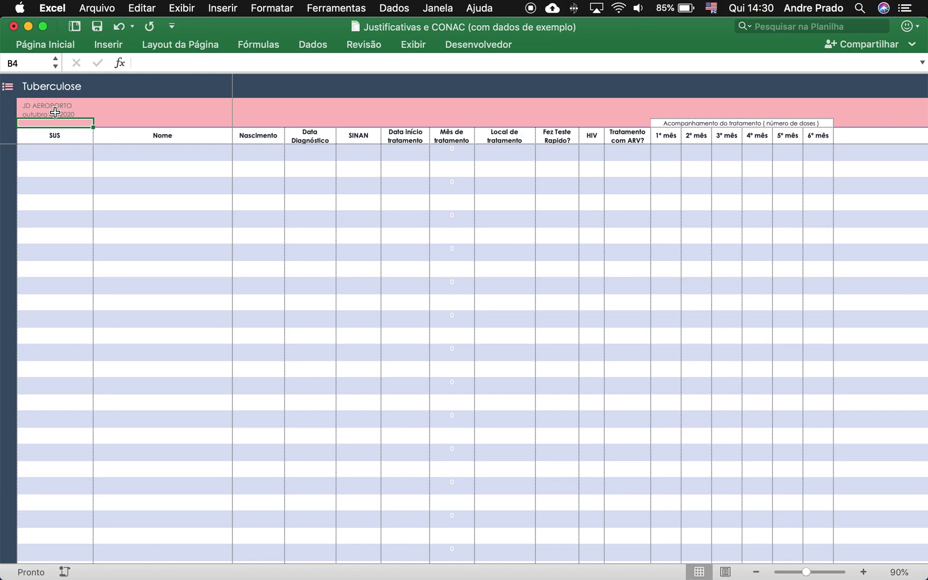
left_click(57, 105)
left_click(73, 121)
left_click(9, 87)
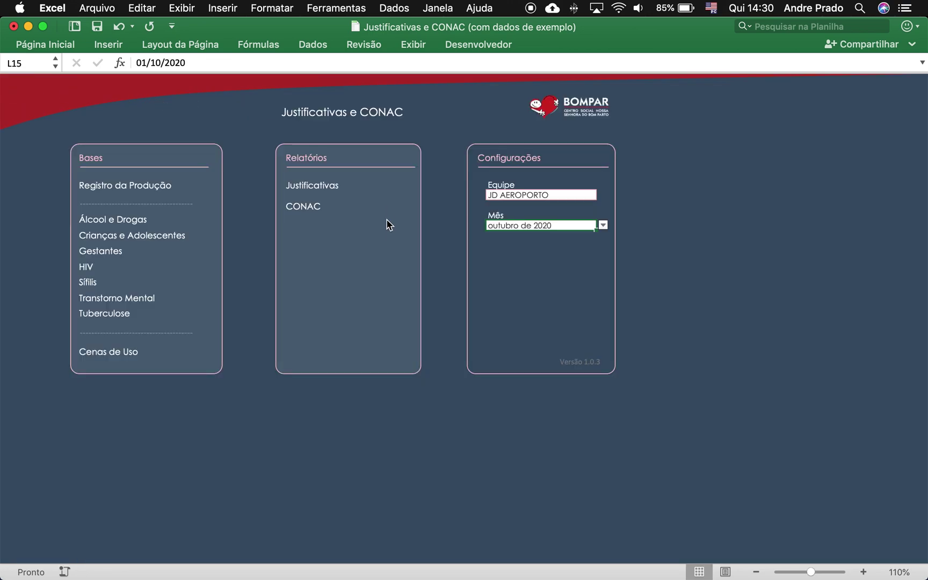